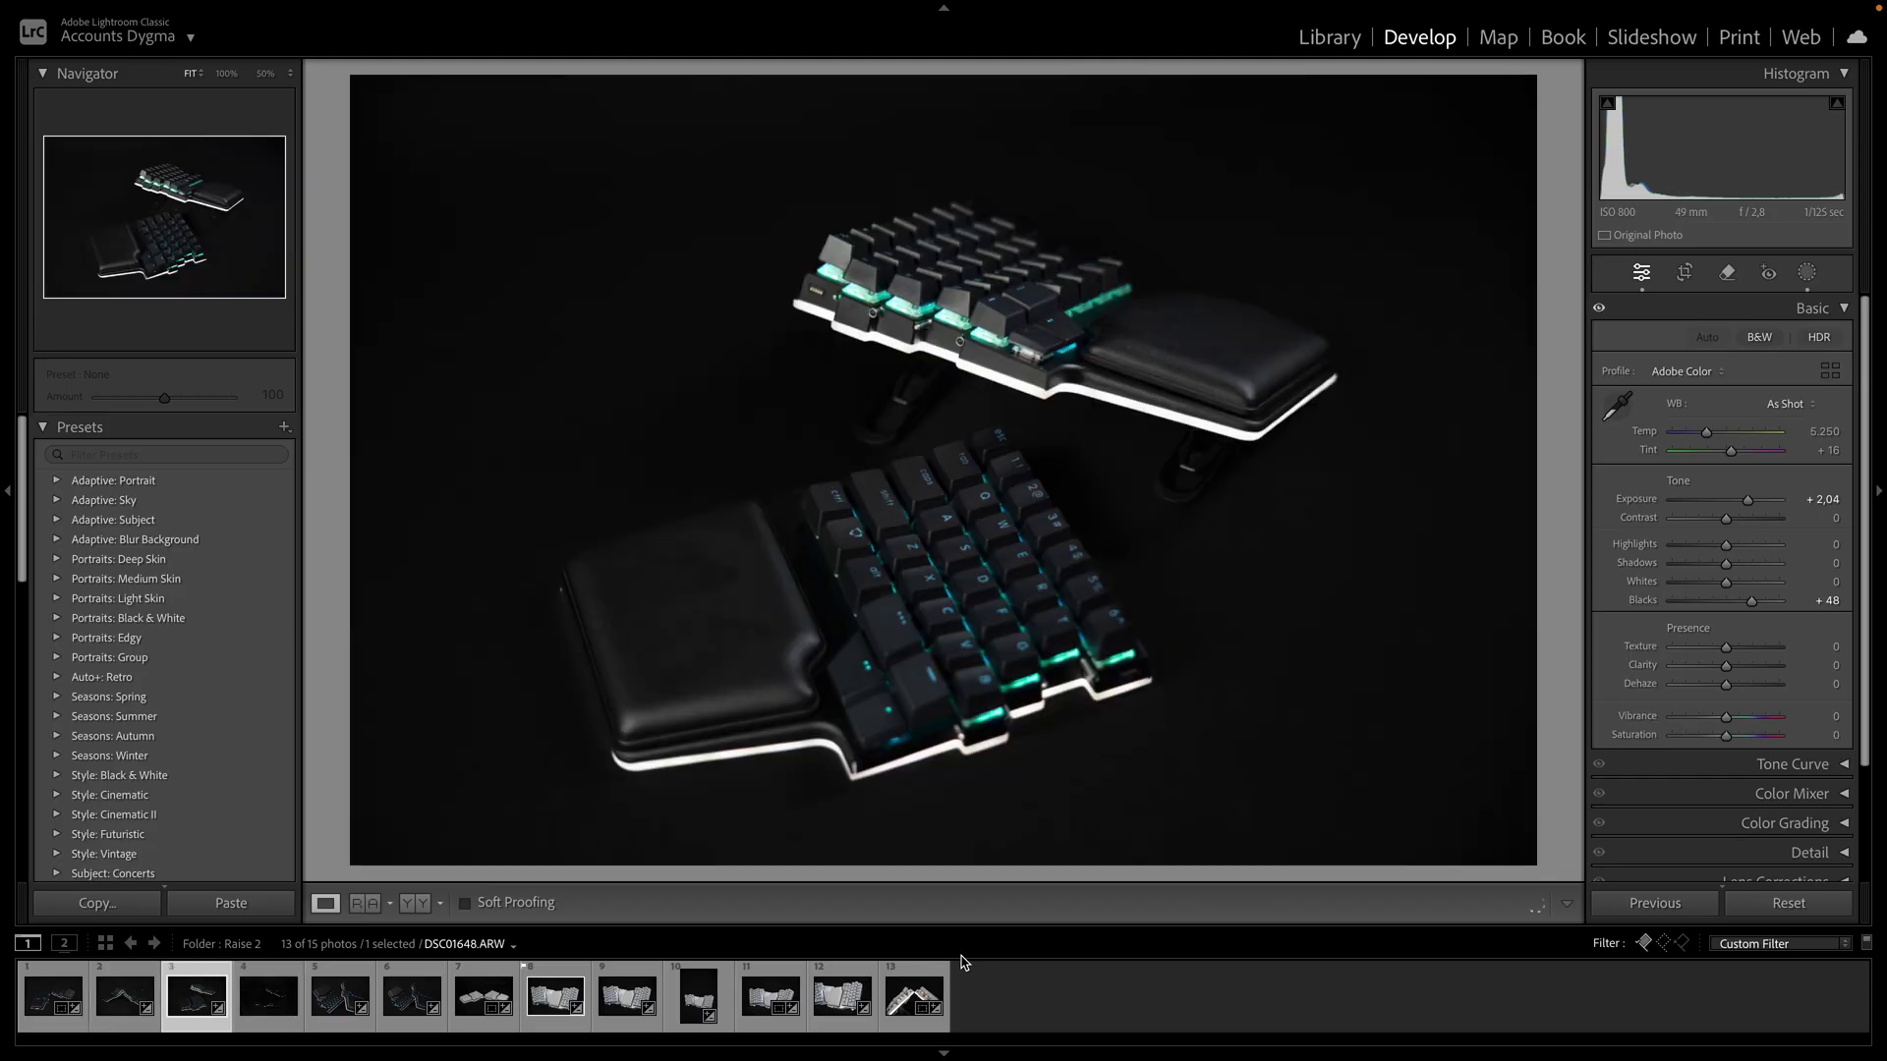
Browse the filmstrip, copy this photo's develop settings, and move to the first photo DSC01632
key(Left)
key(Right)
key(Right)
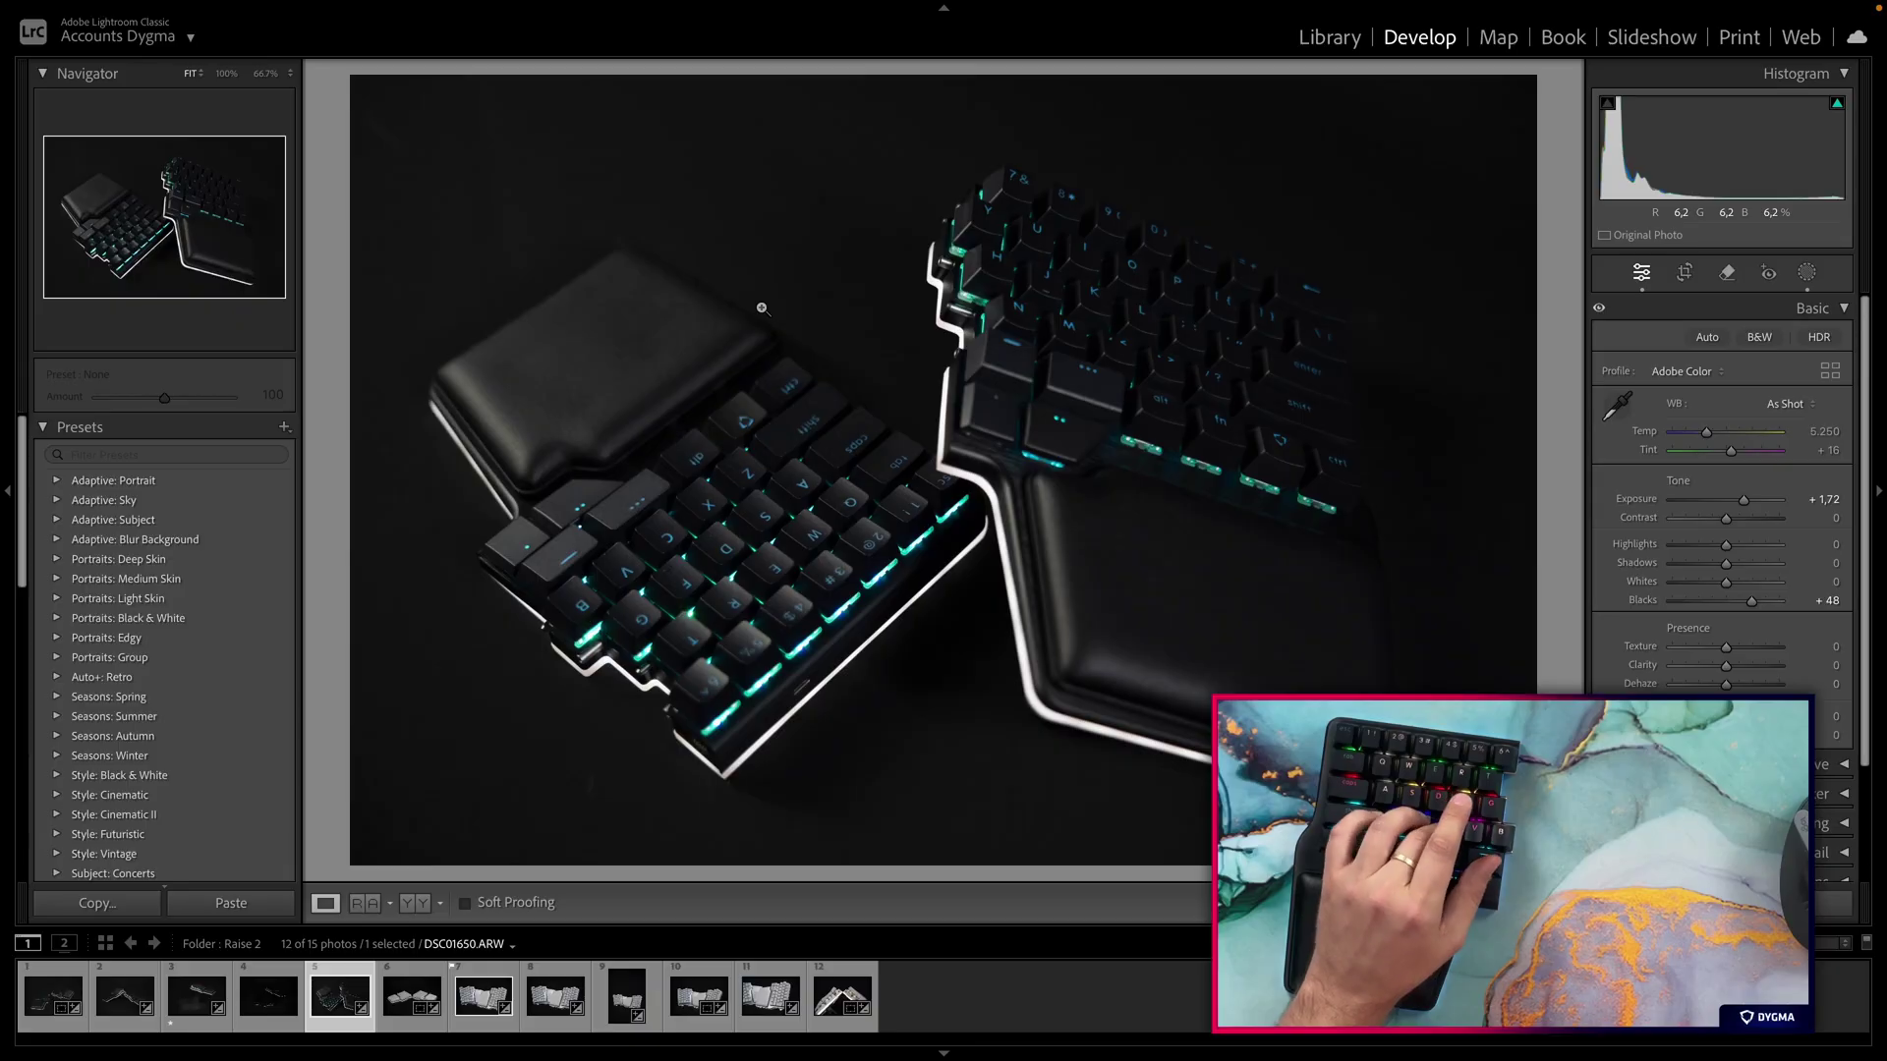
key(ctrl+shift+c)
key(Return)
key(Left)
key(Left)
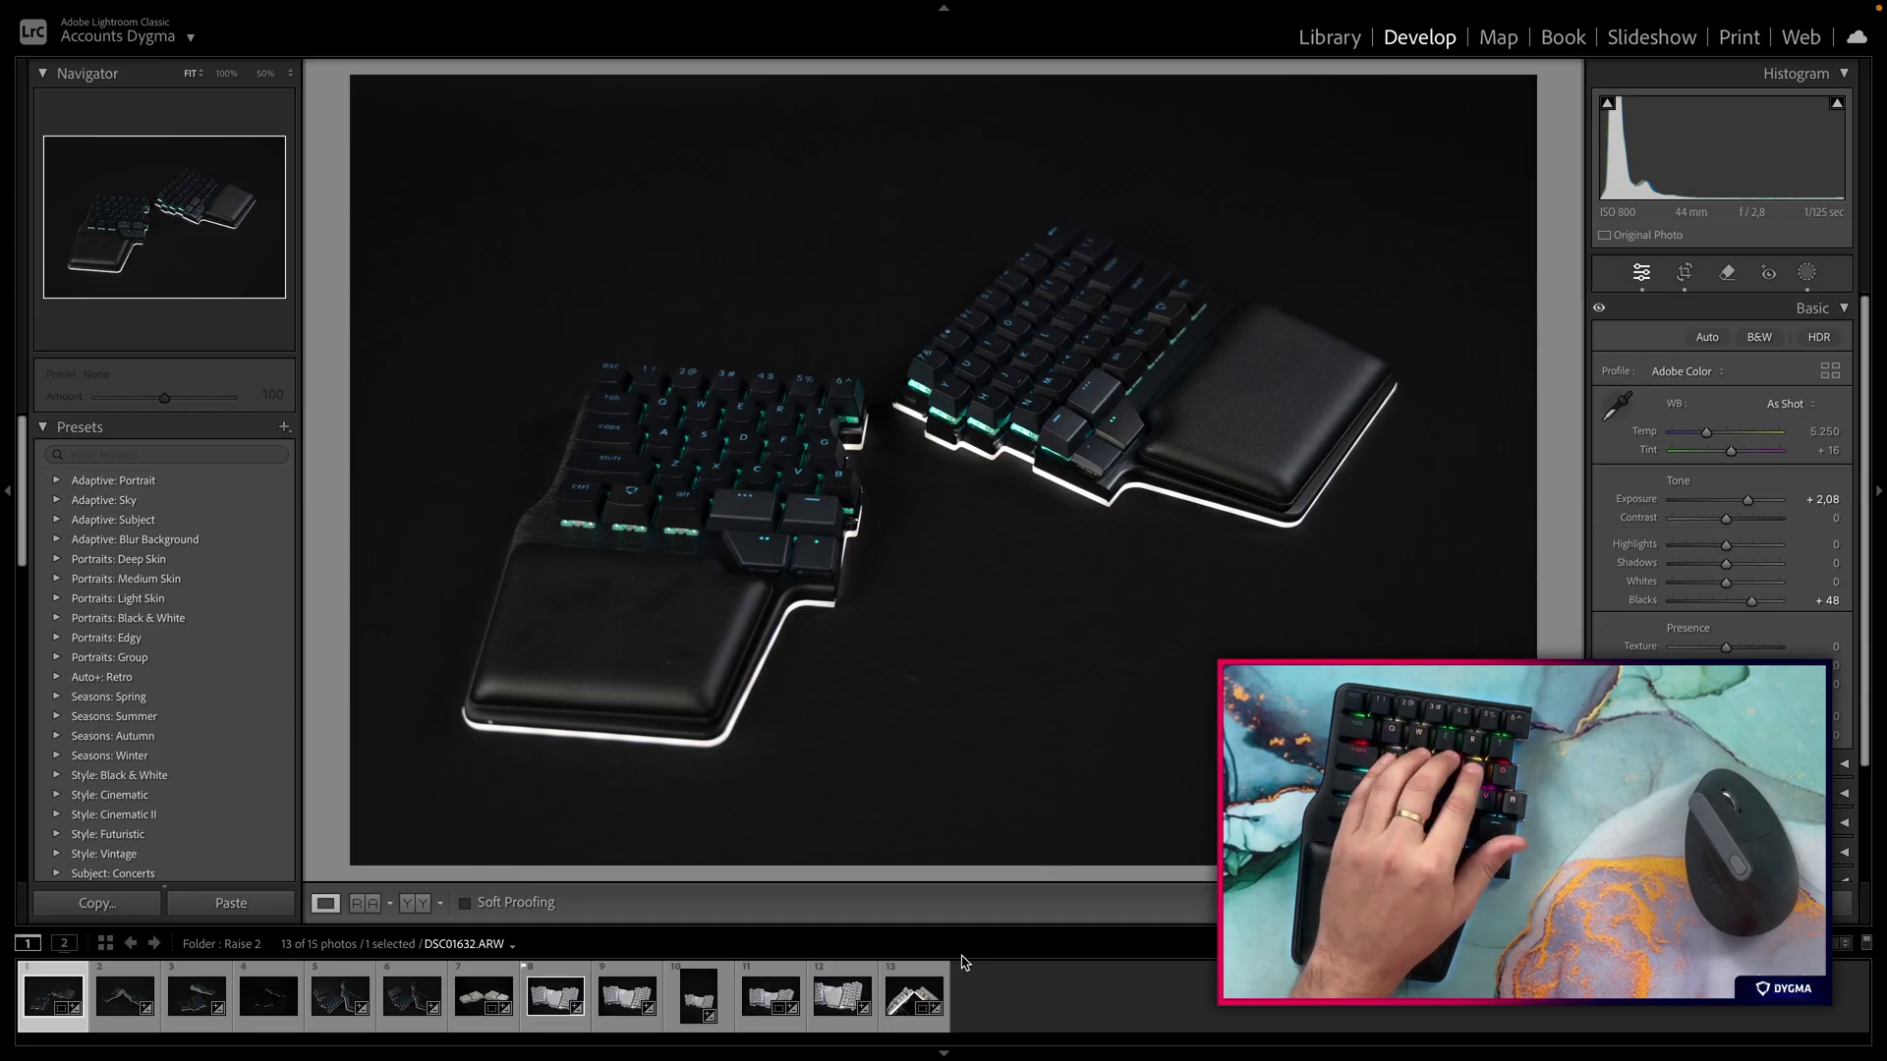
Flip through the keyboard photos and settle on DSC01639
key(Right)
key(Right)
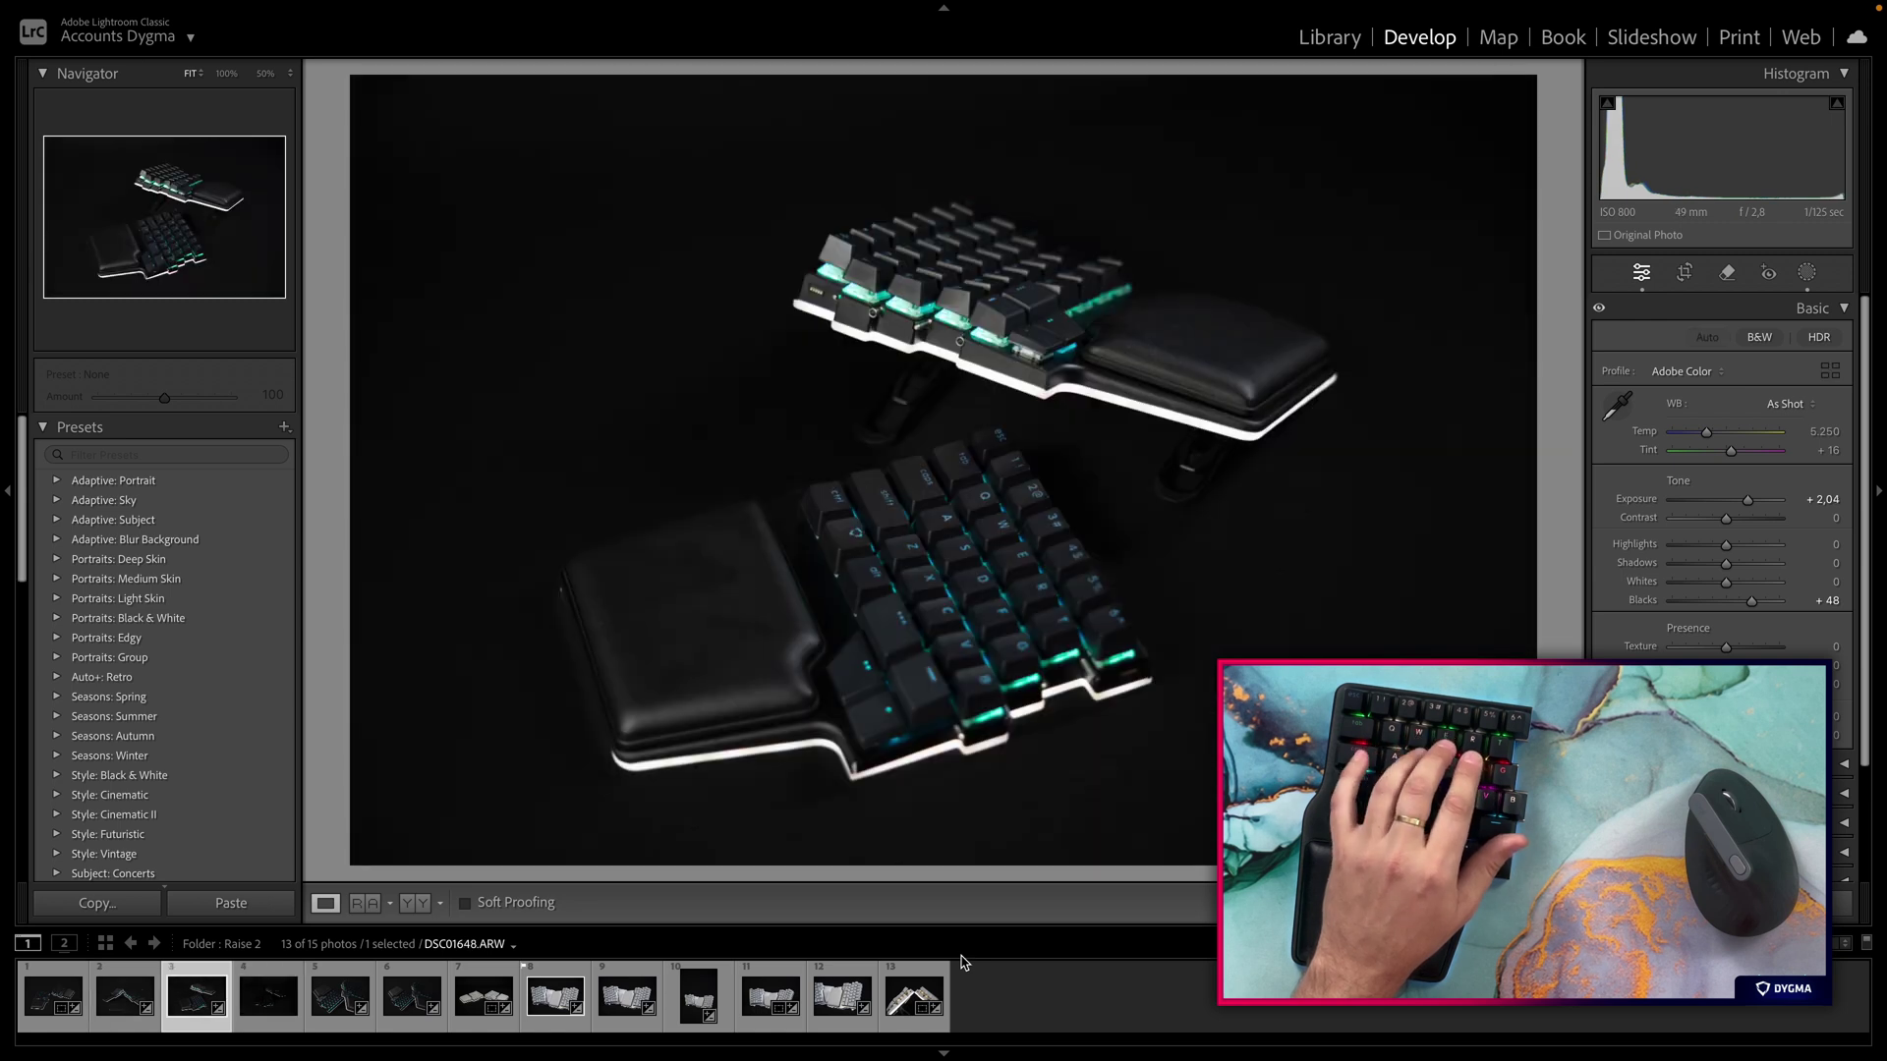
key(Right)
key(Right)
key(Right)
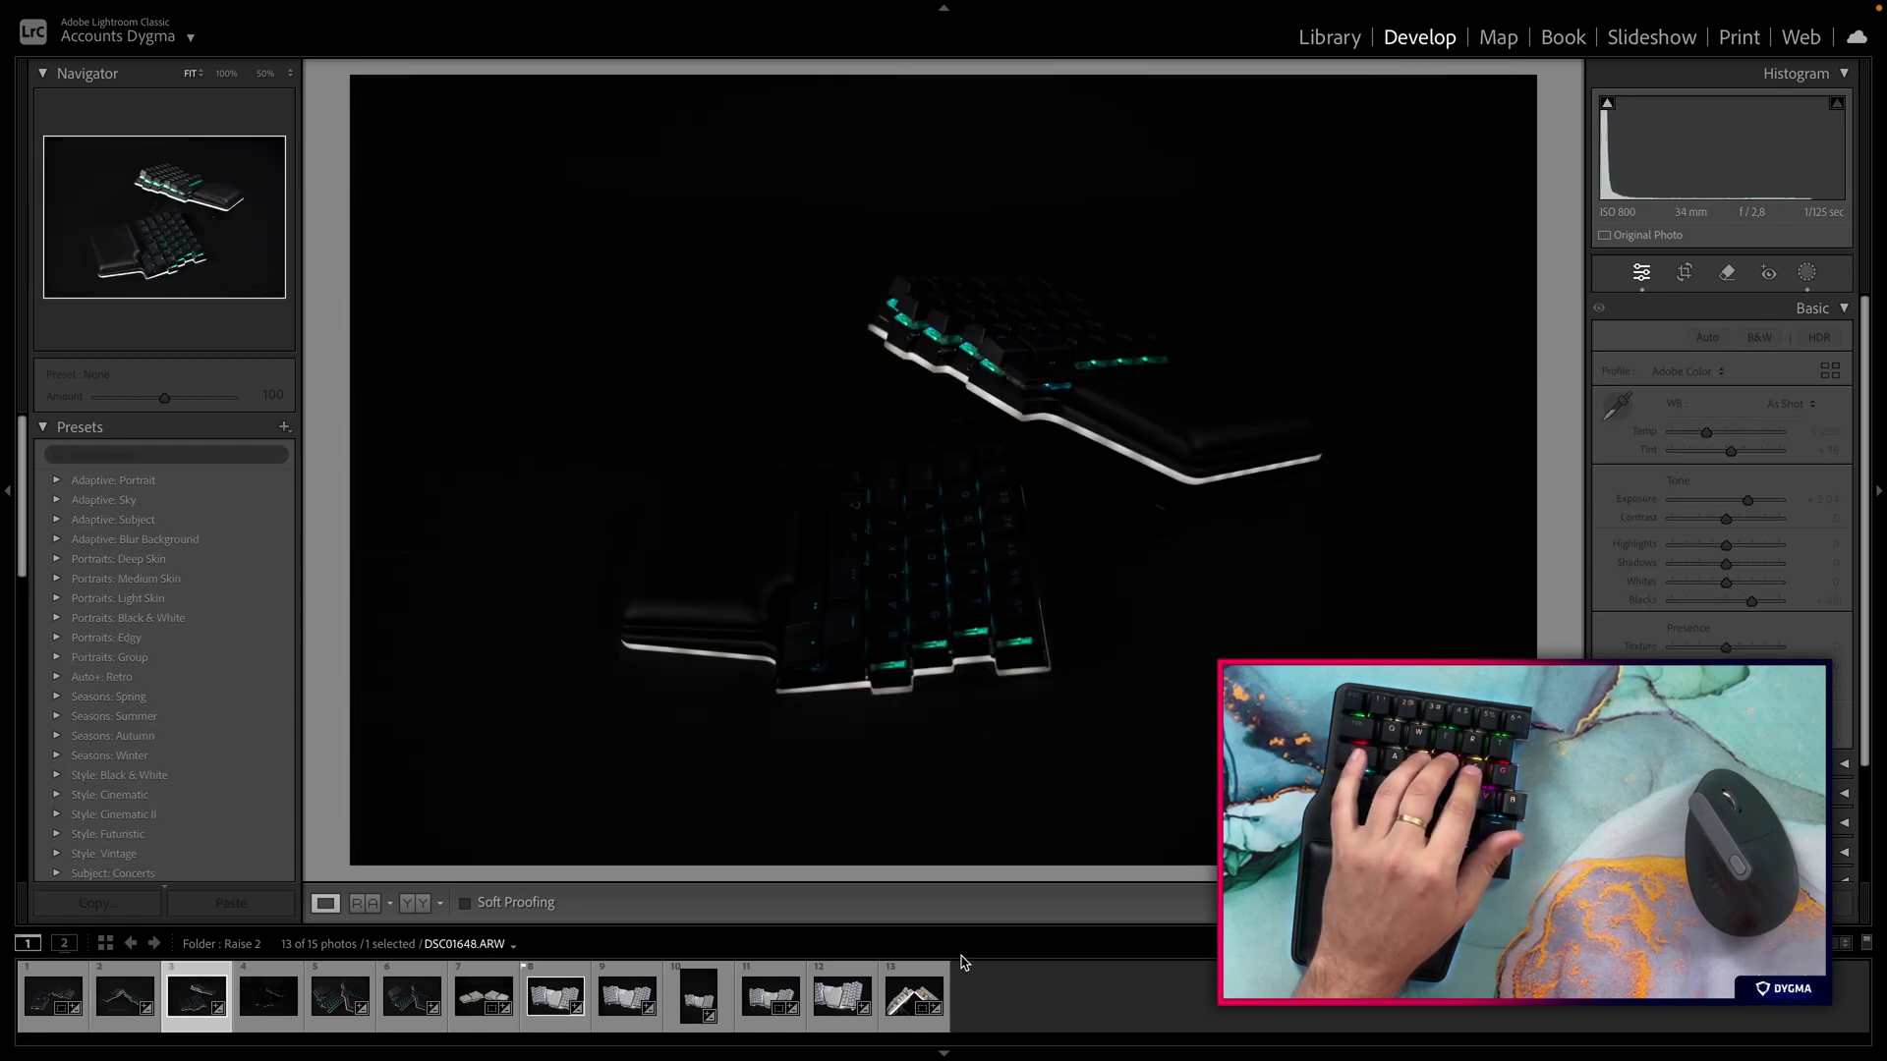
key(Left)
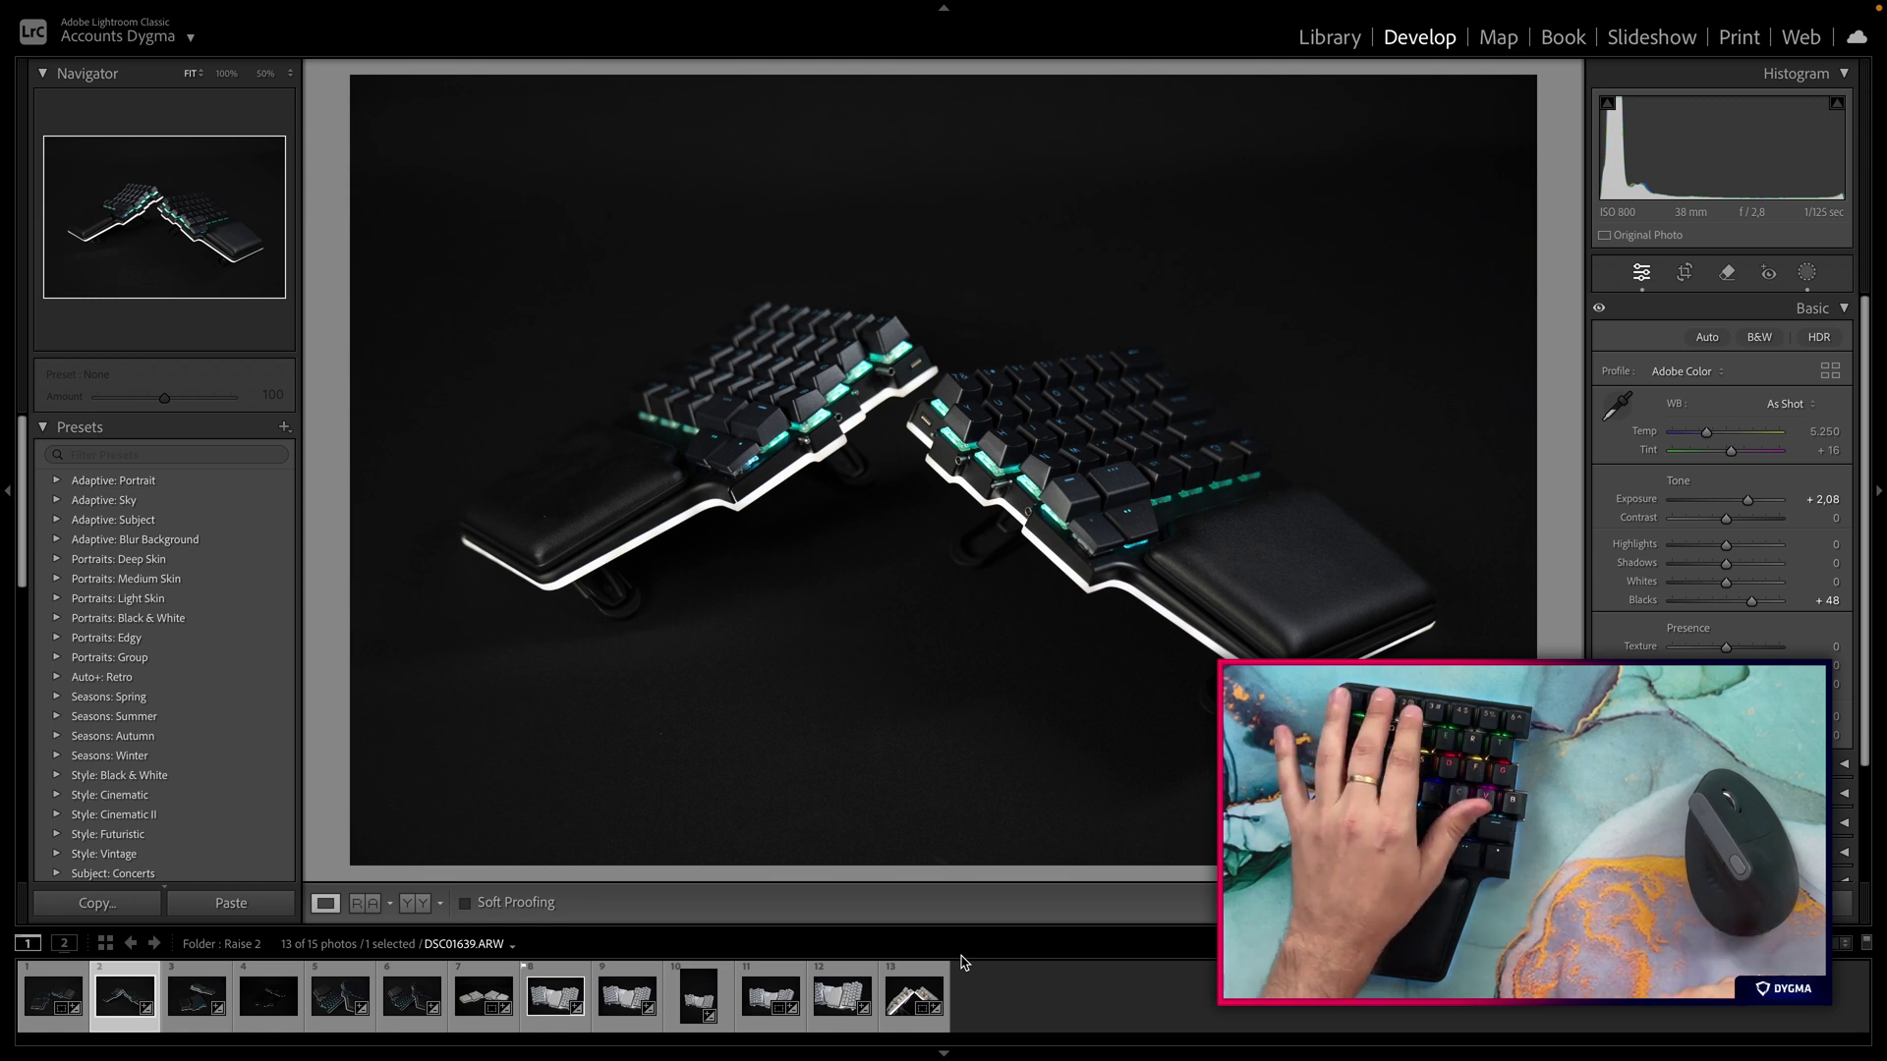
Rate DSC01639 one star, then five stars, then clear its rating to zero
key(1)
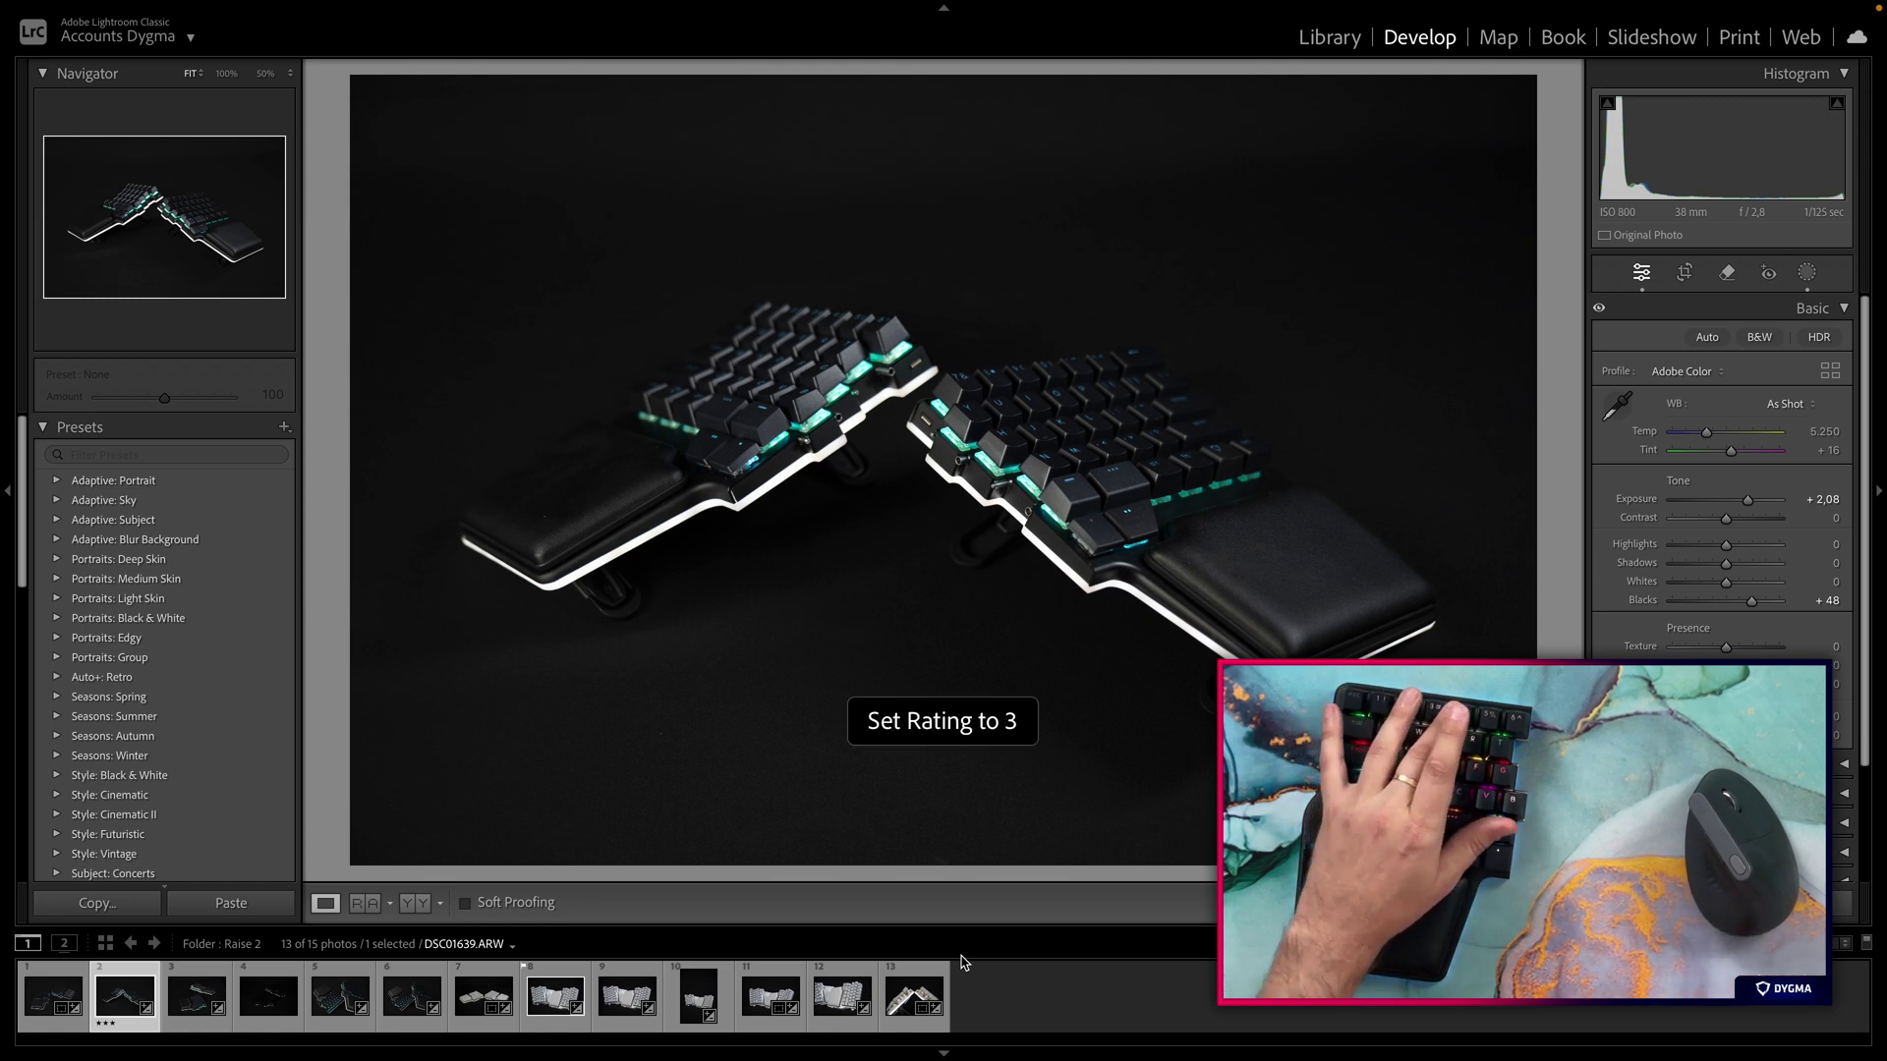
key(5)
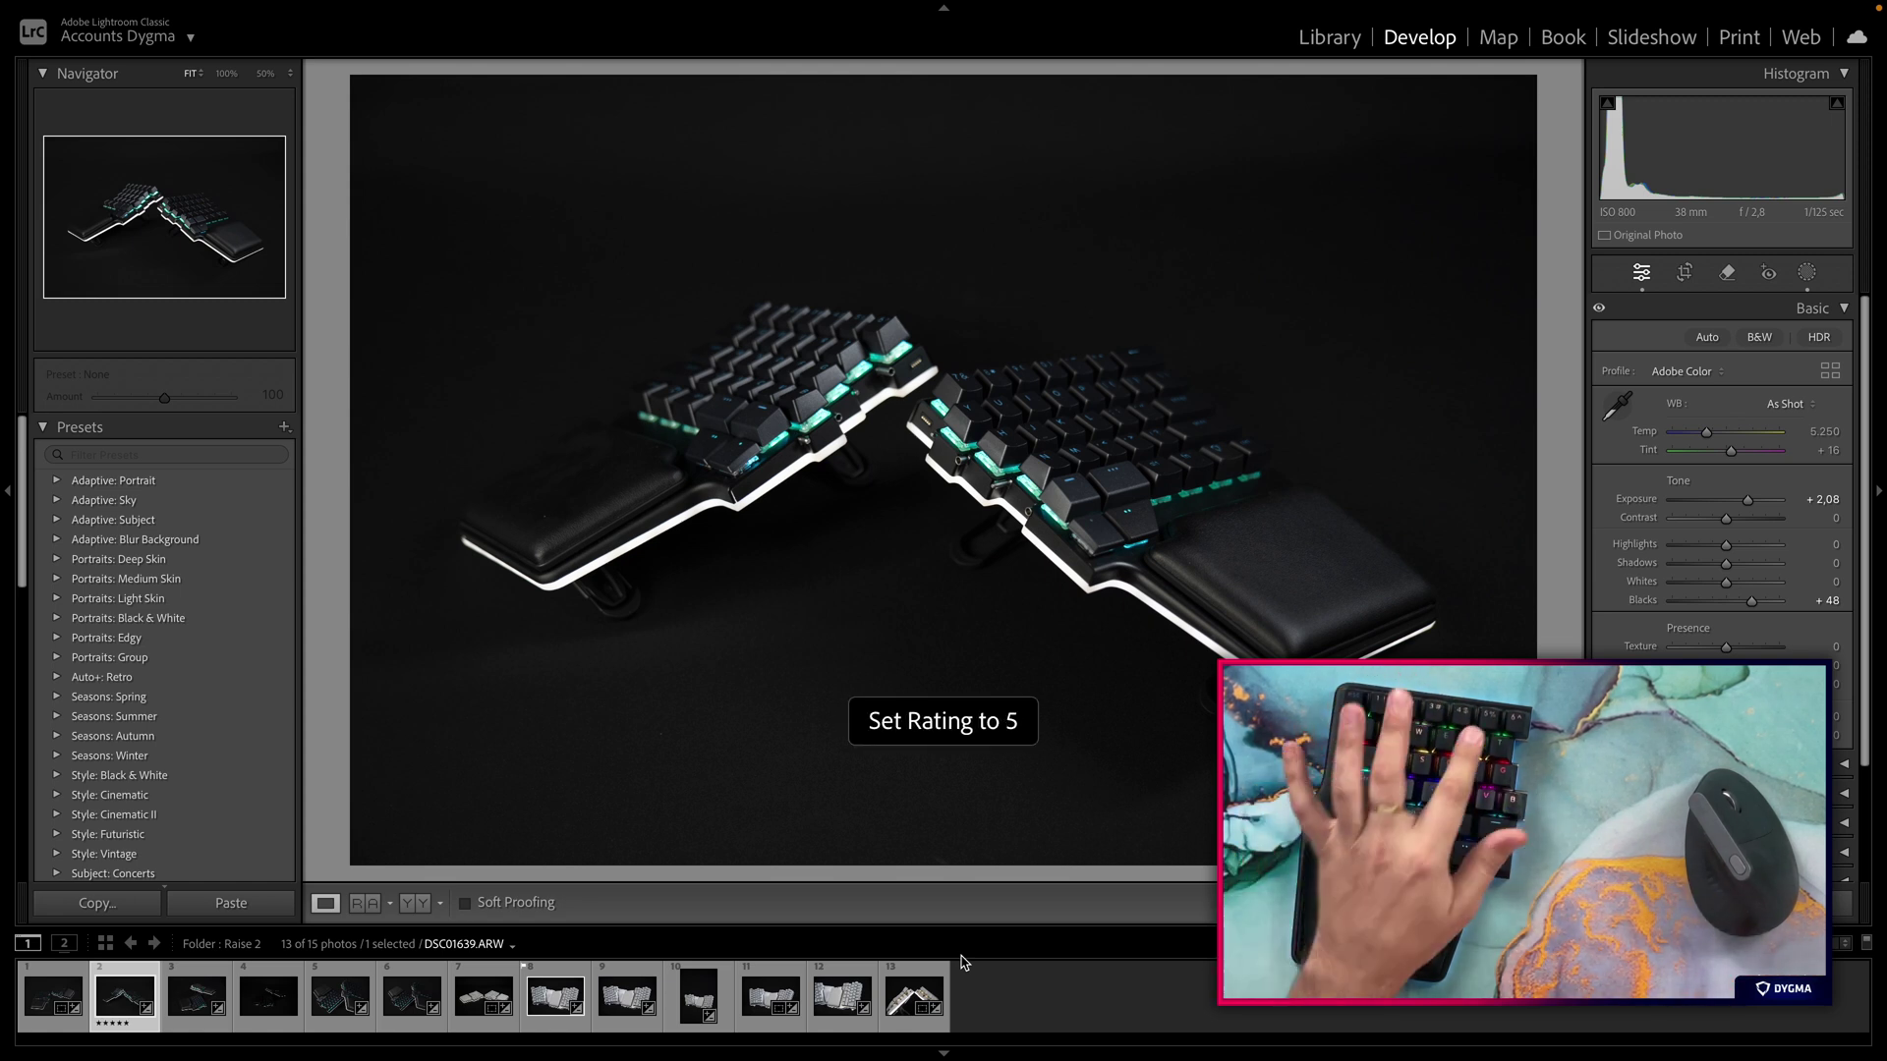
key(0)
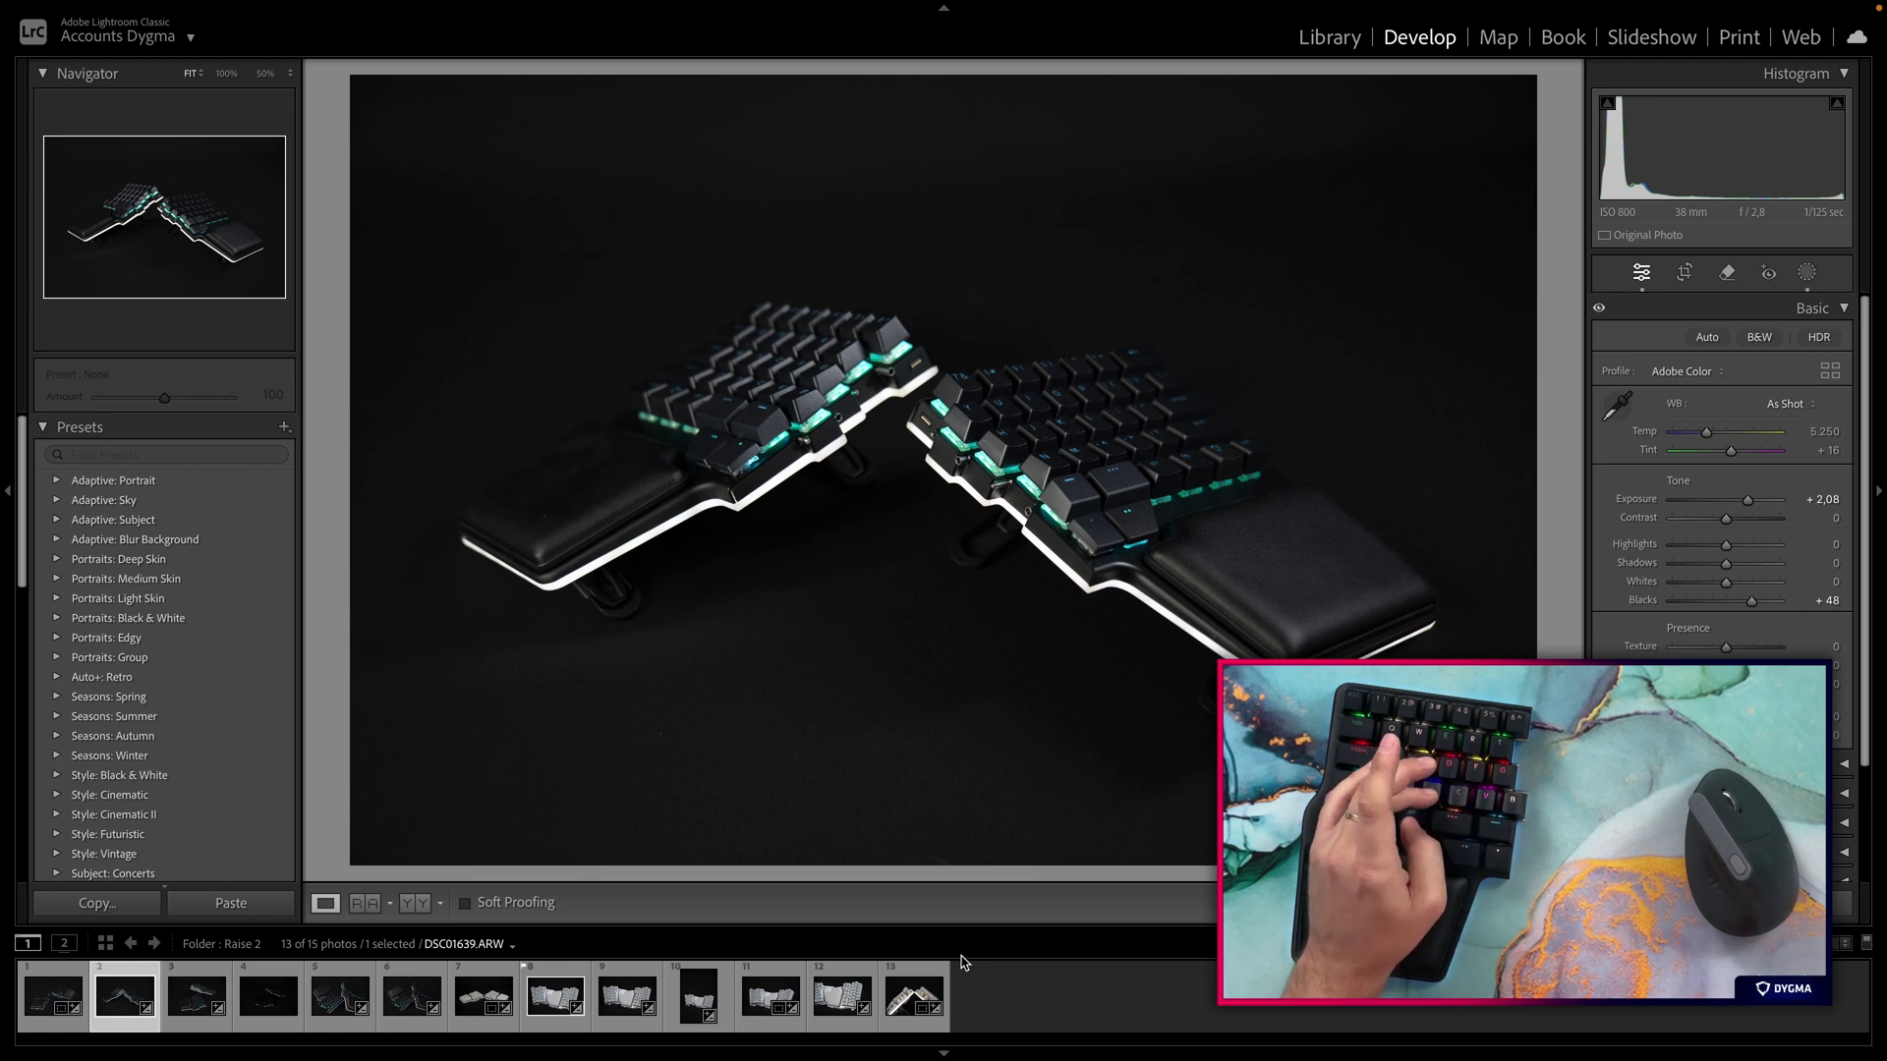
Flag DSC01639 as a pick and unflag it, then reject DSC01650
key(p)
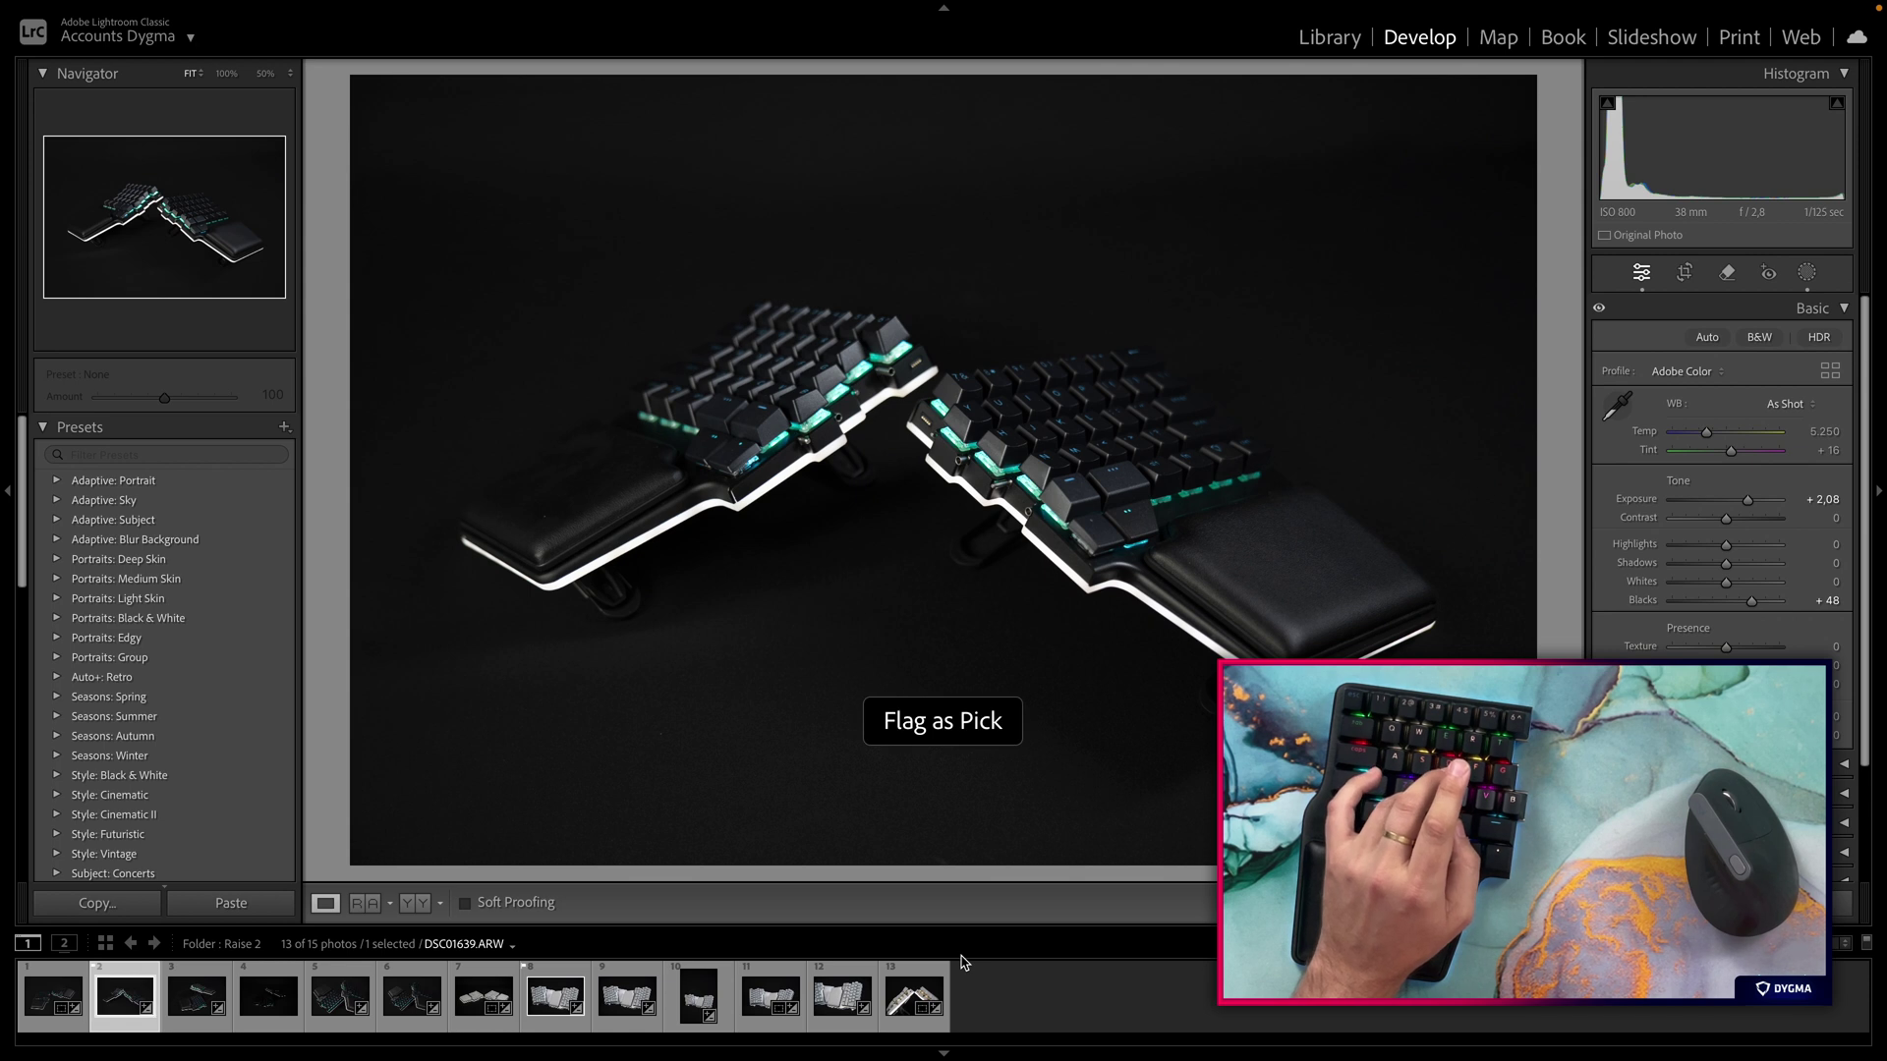
key(u)
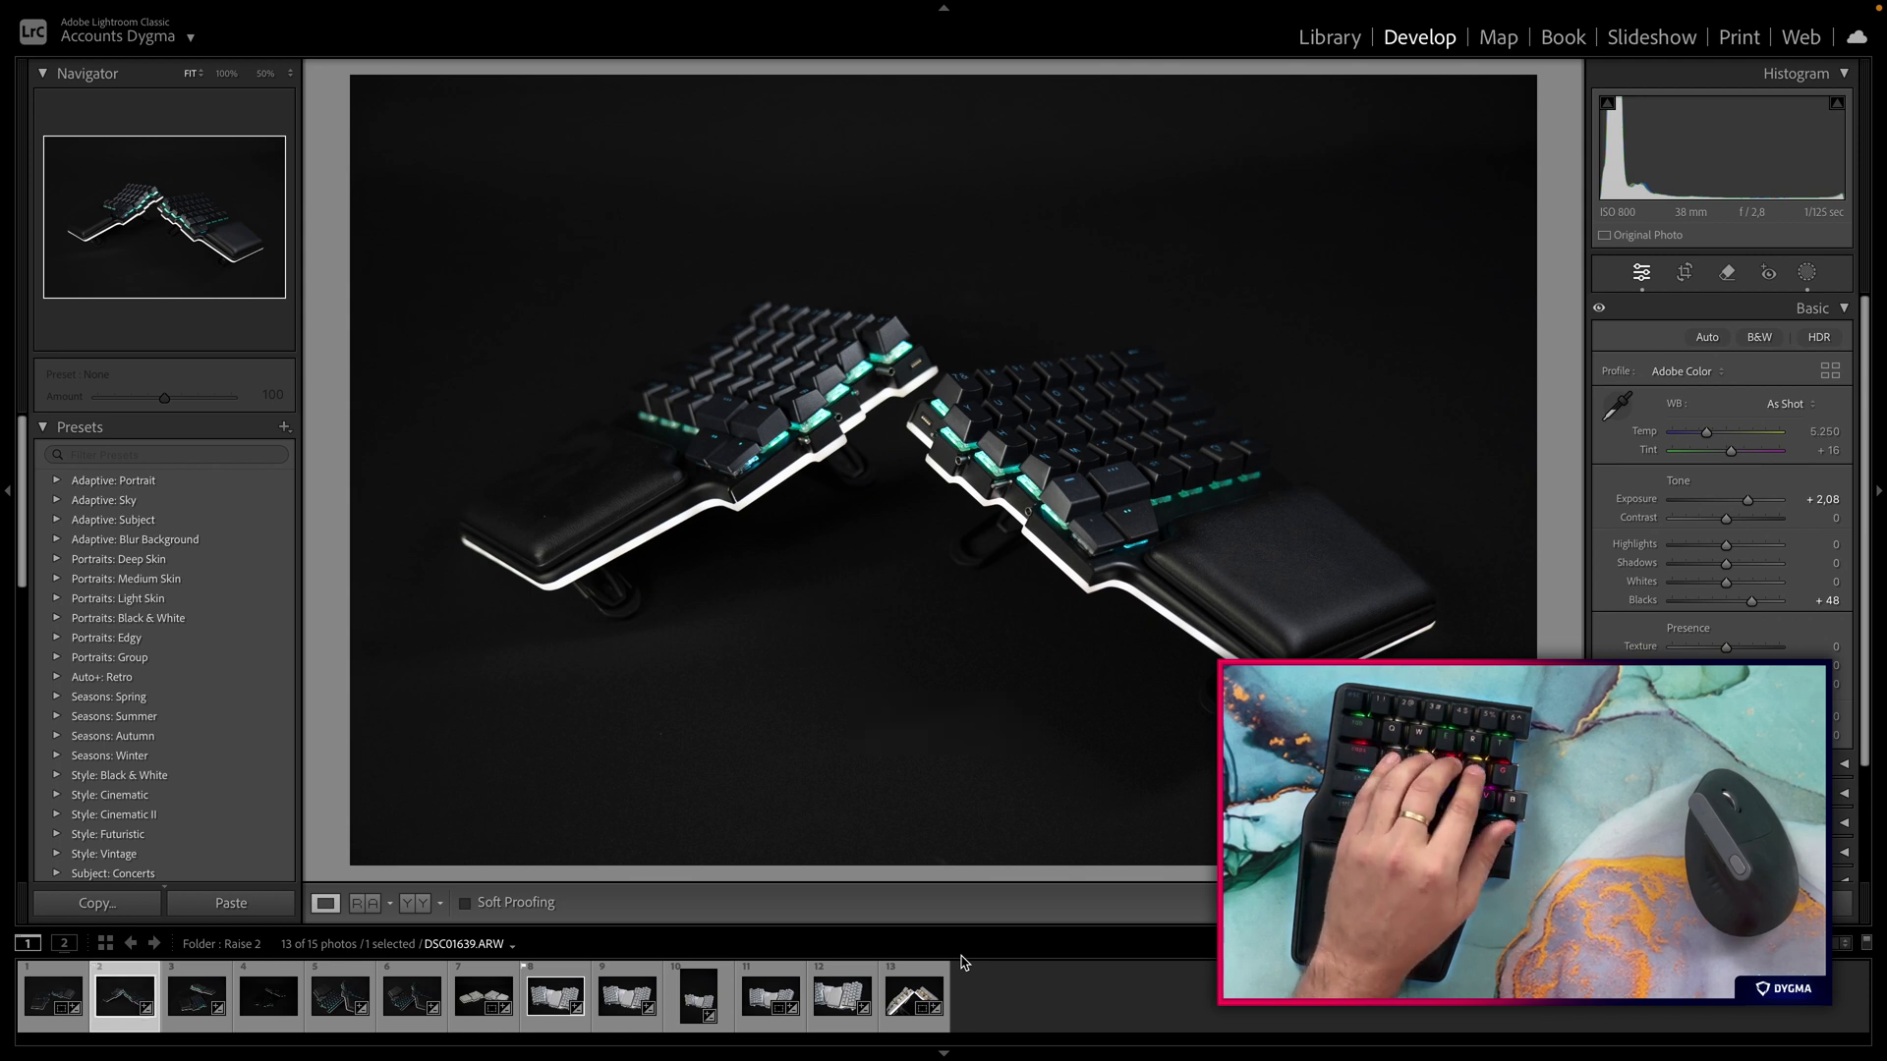
key(Right)
key(Right)
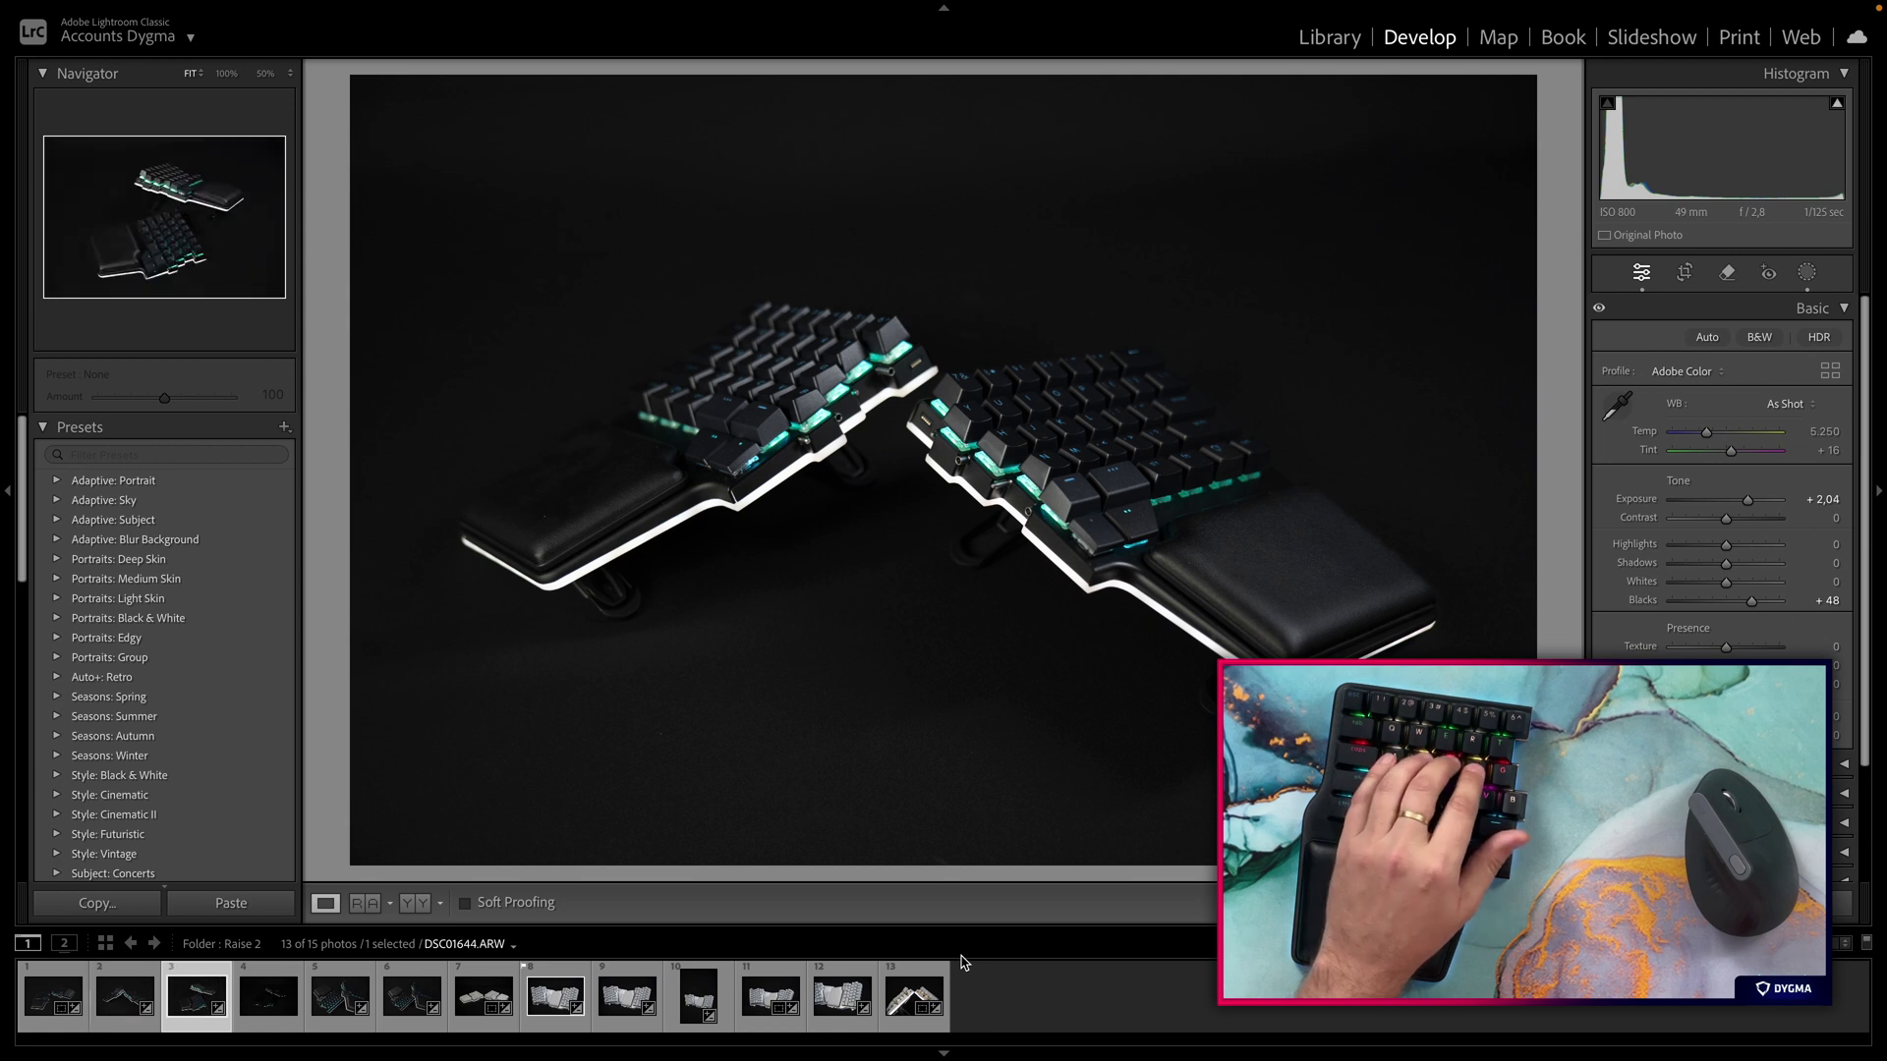
key(Right)
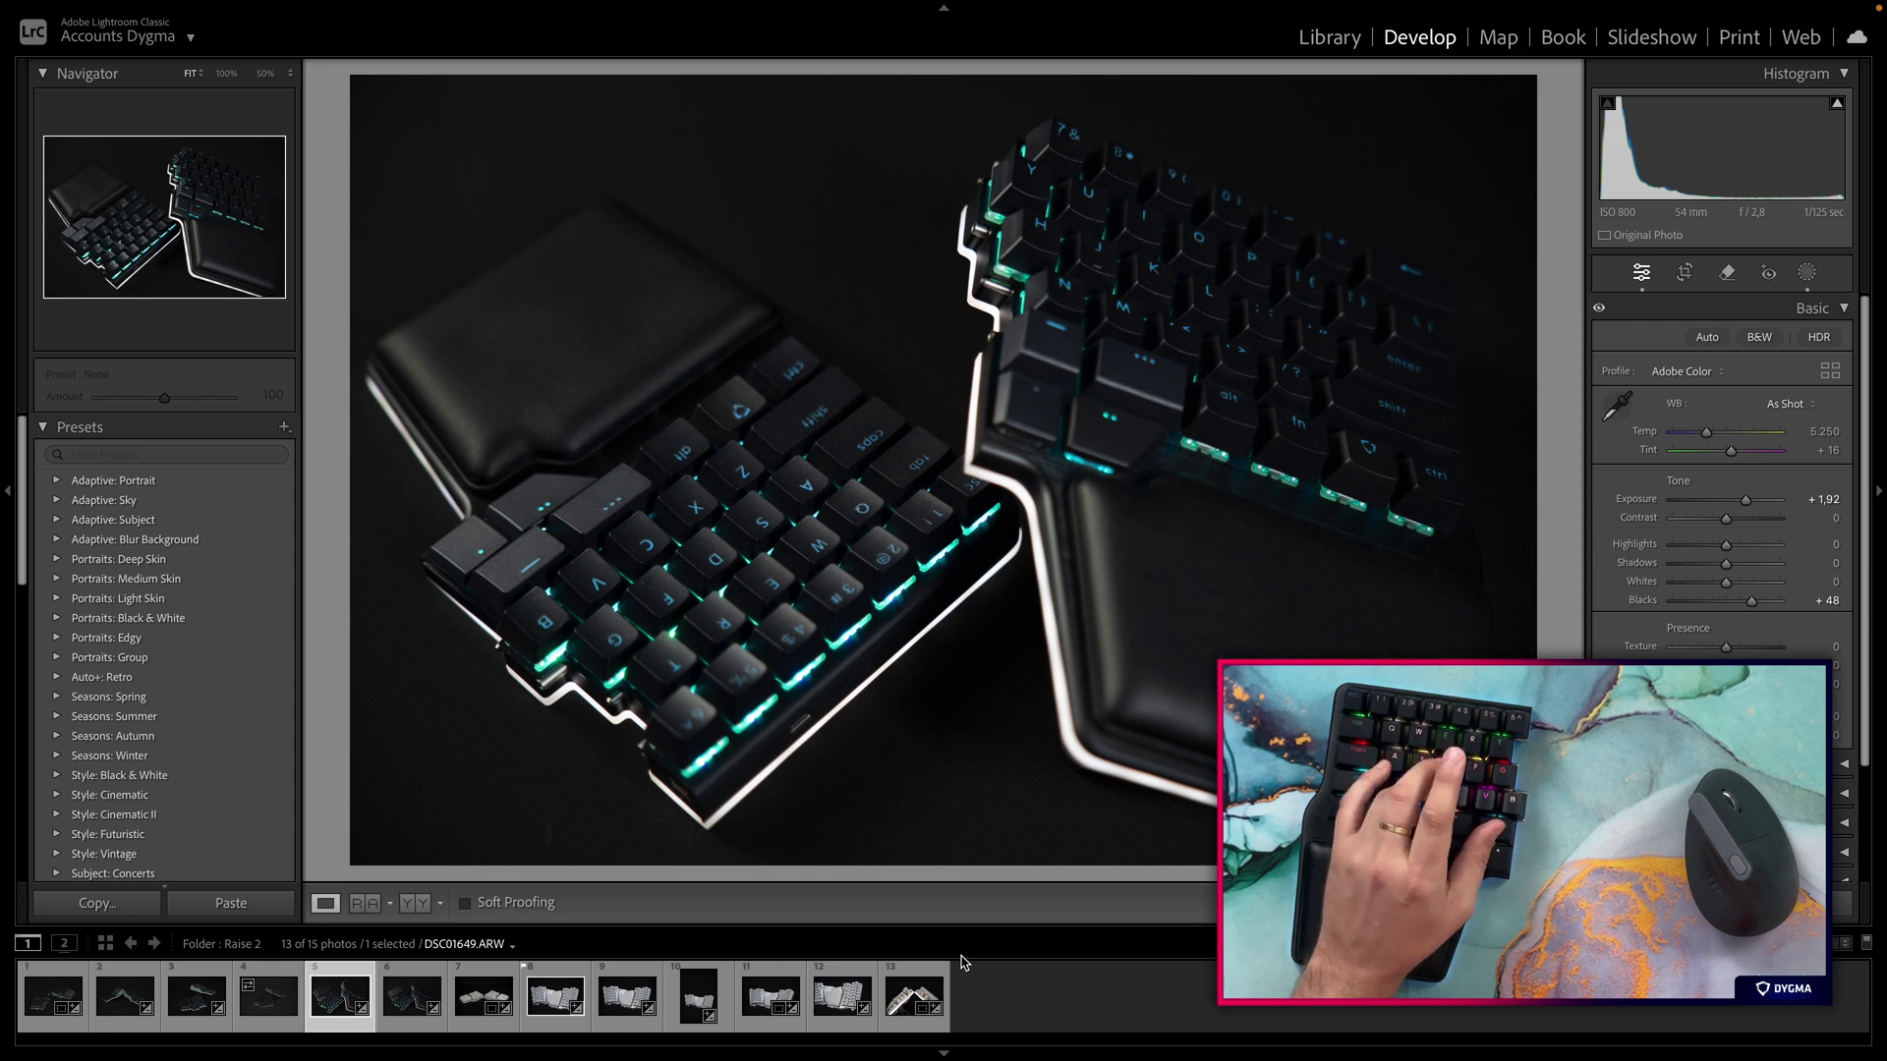
key(x)
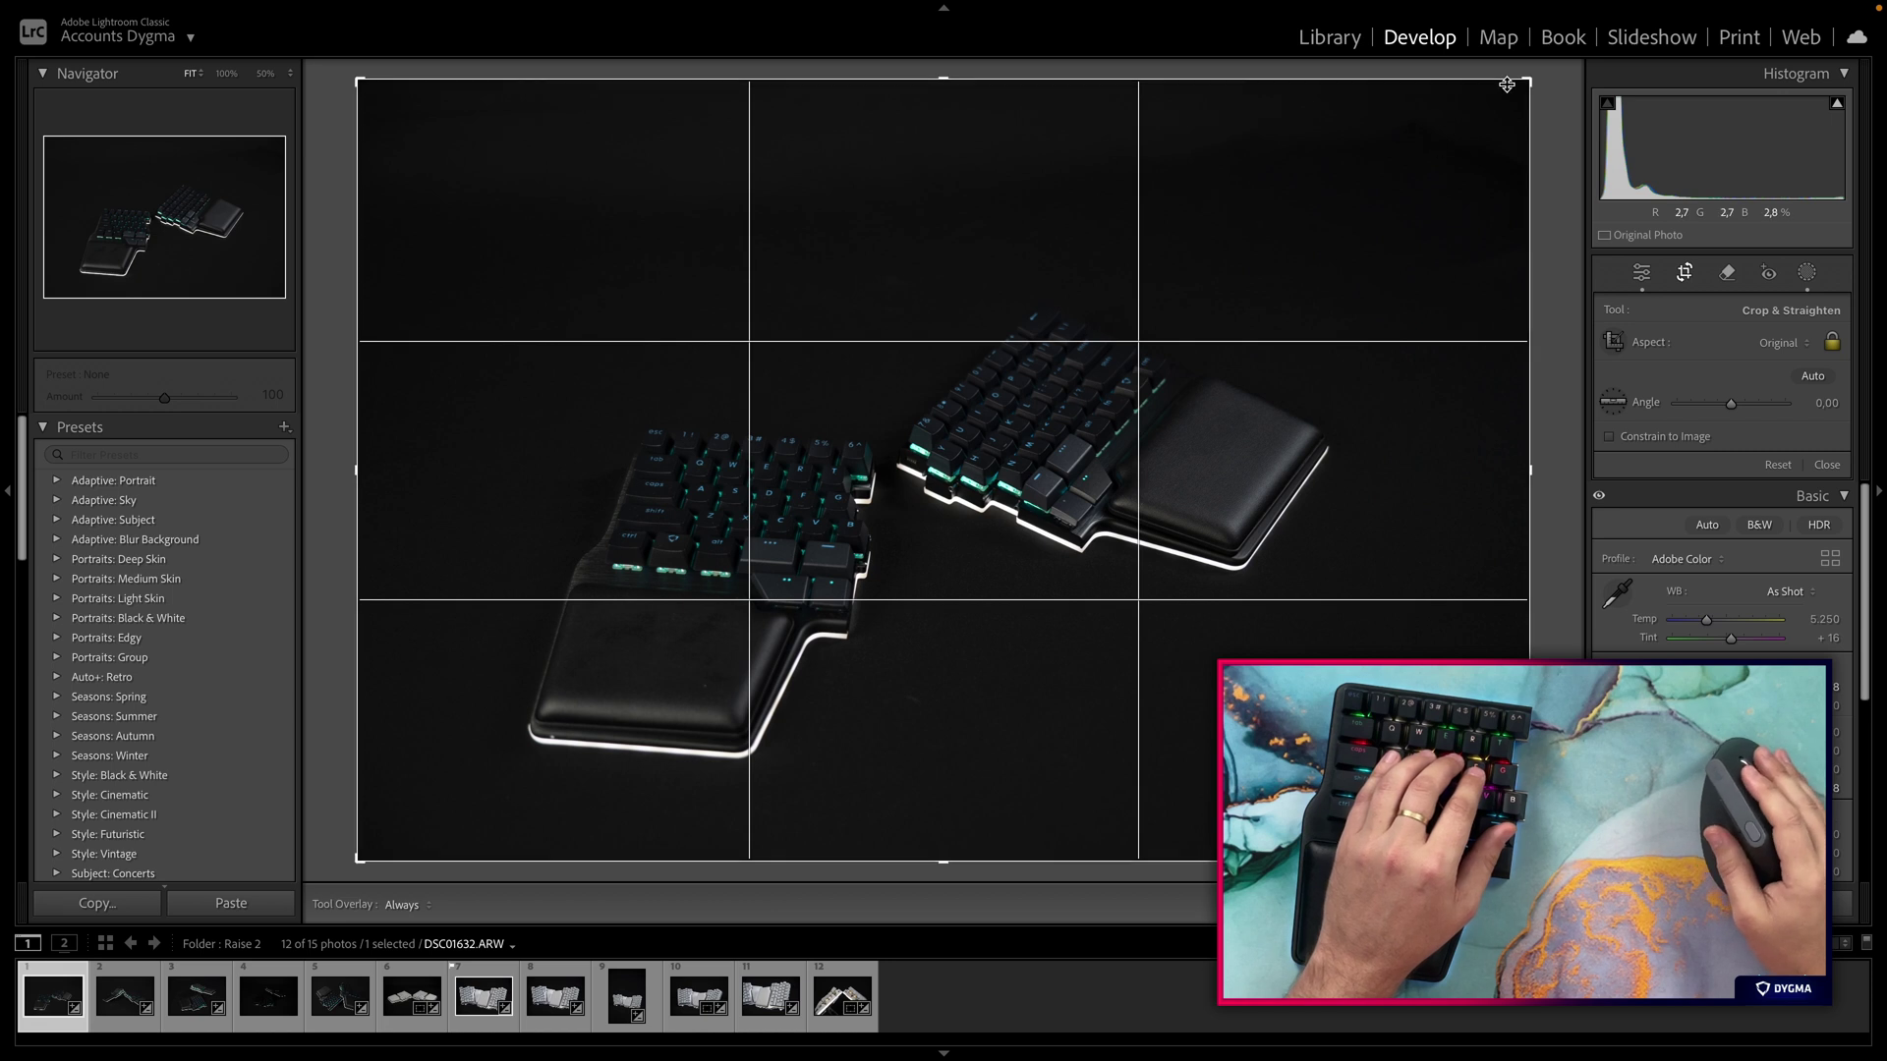
Tighten and commit a crop on DSC01632, then reset the crop to the full photo
drag(1521, 86, 1360, 183)
key(r)
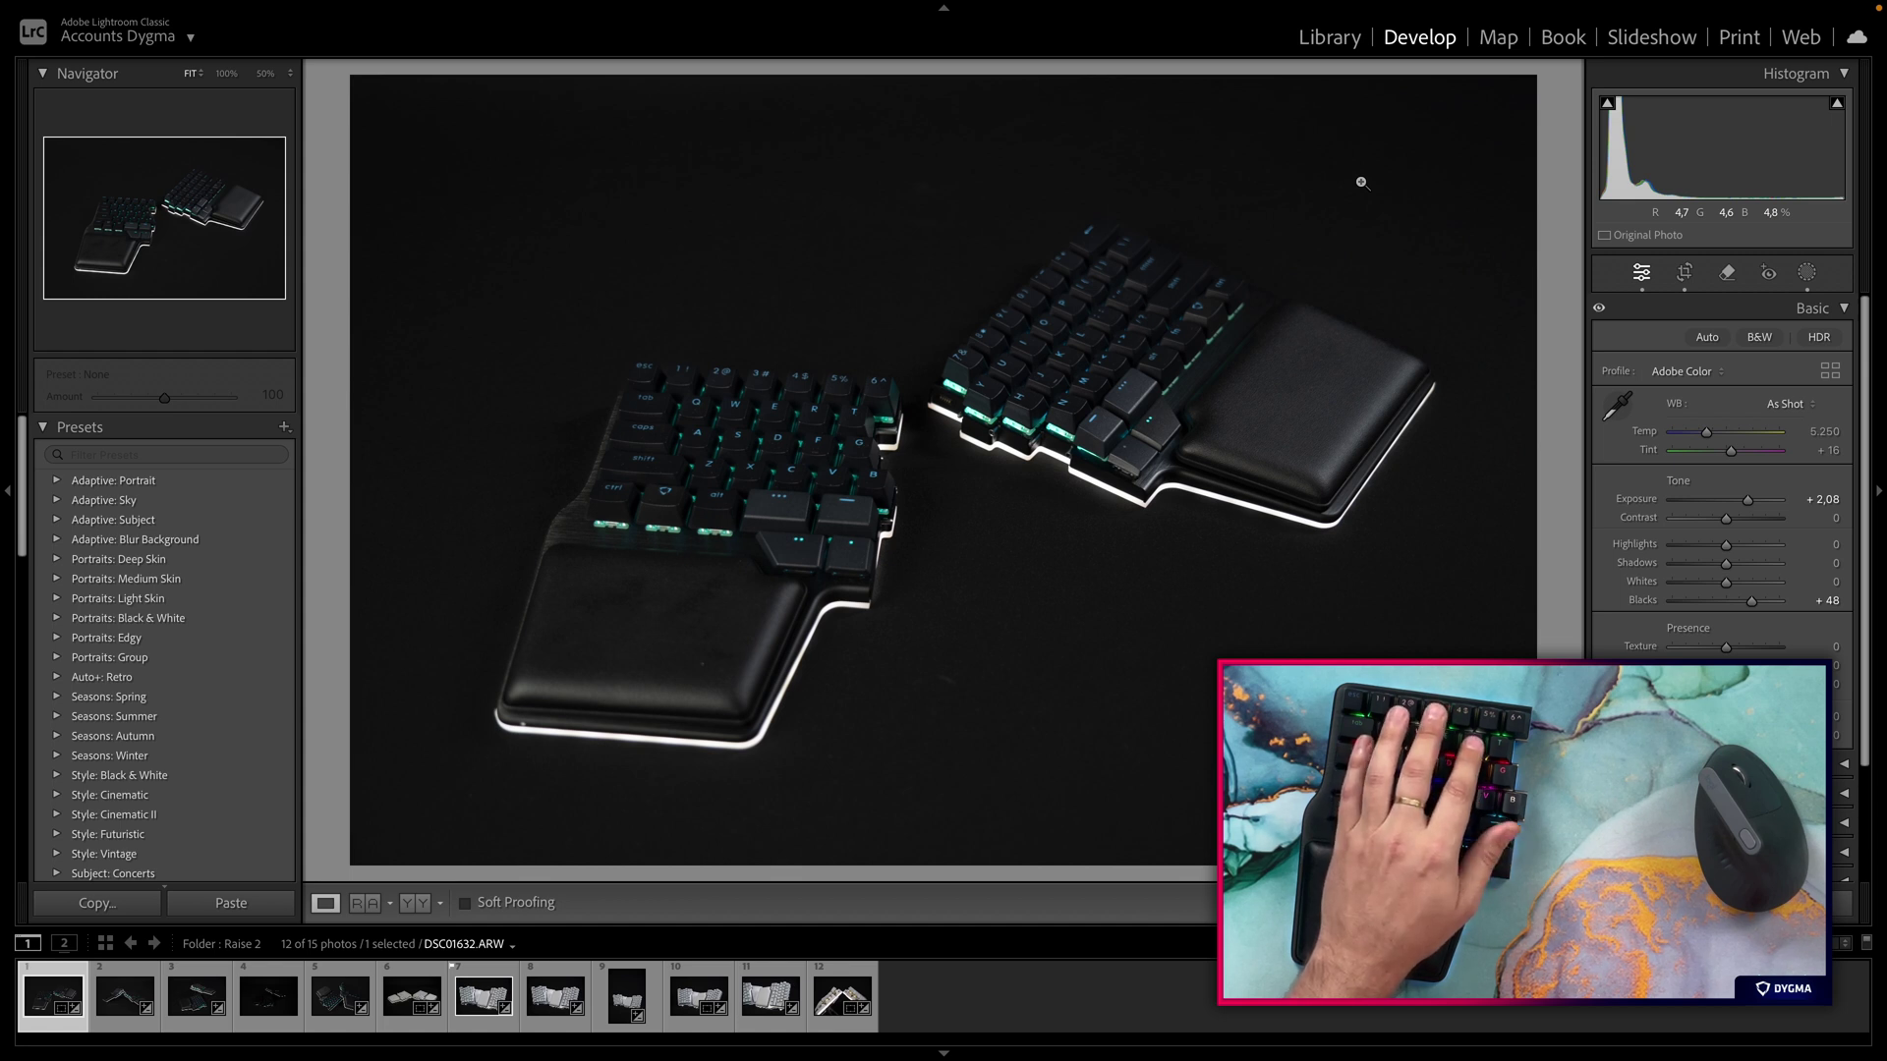
key(r)
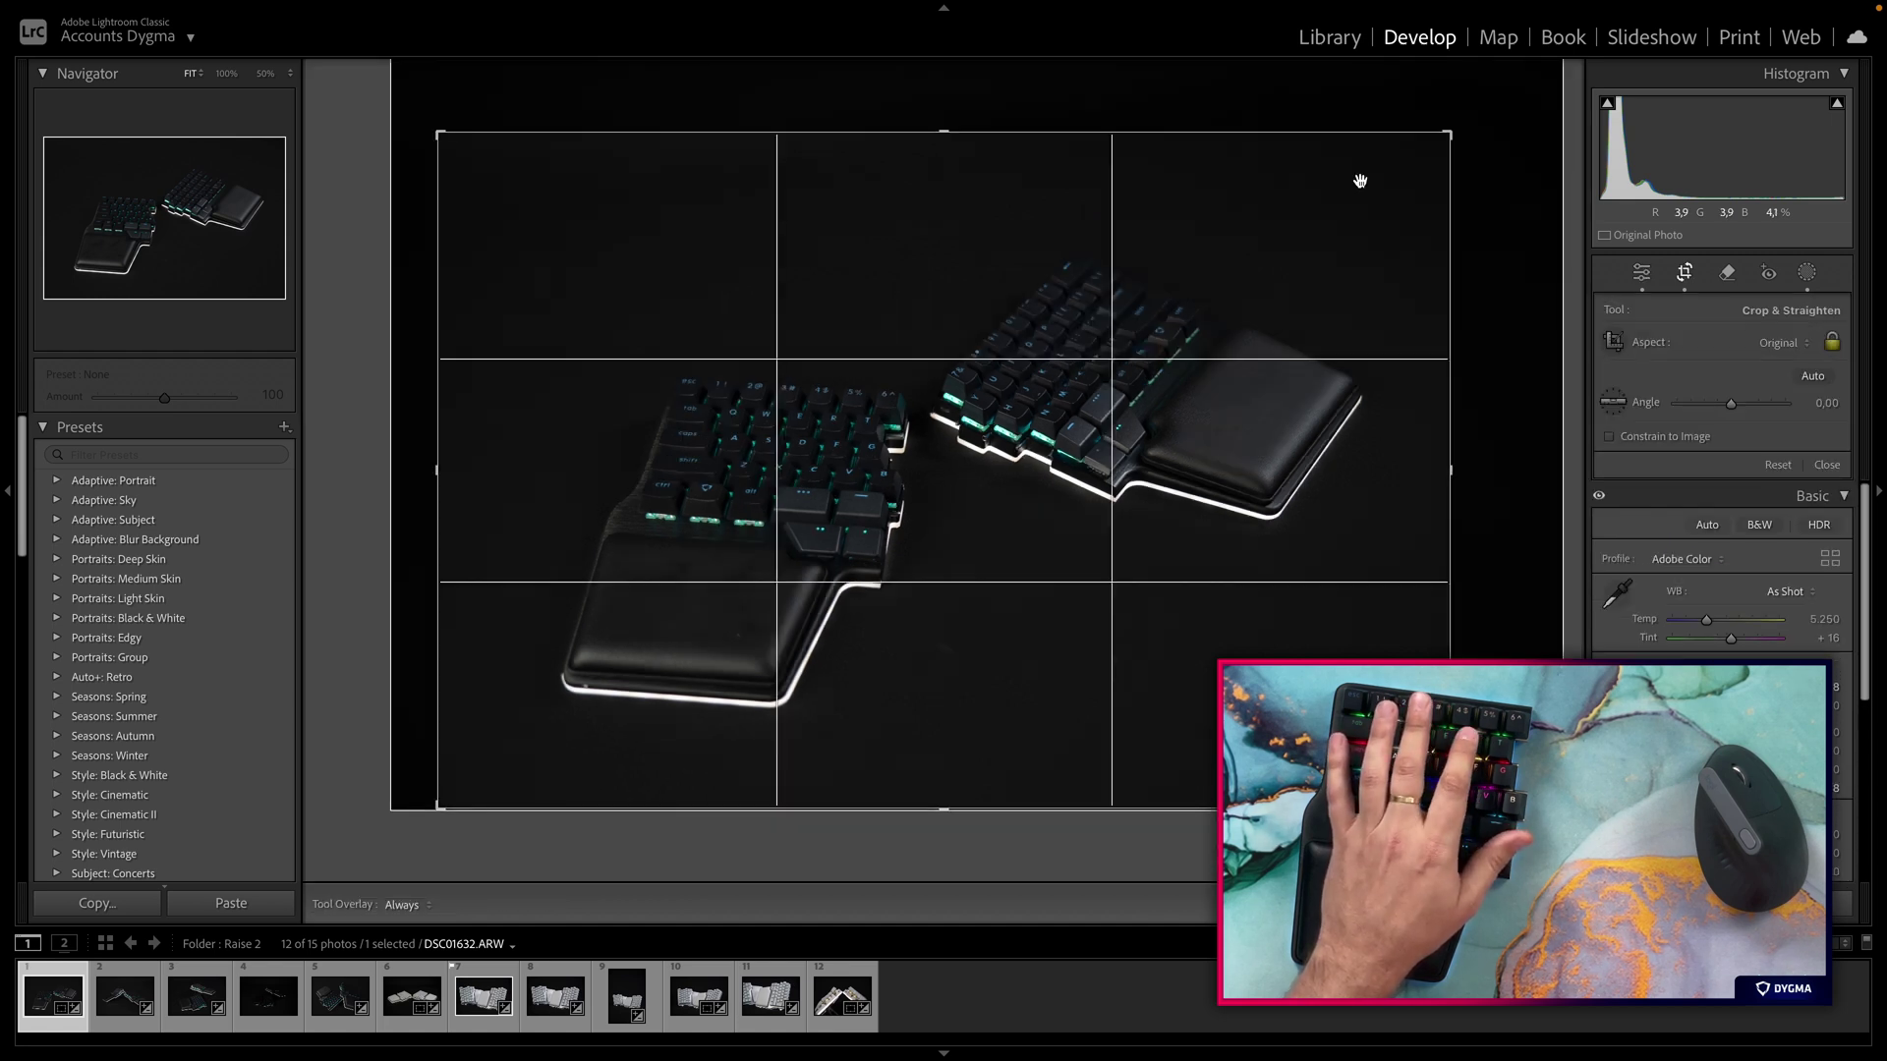
key(ctrl+alt+r)
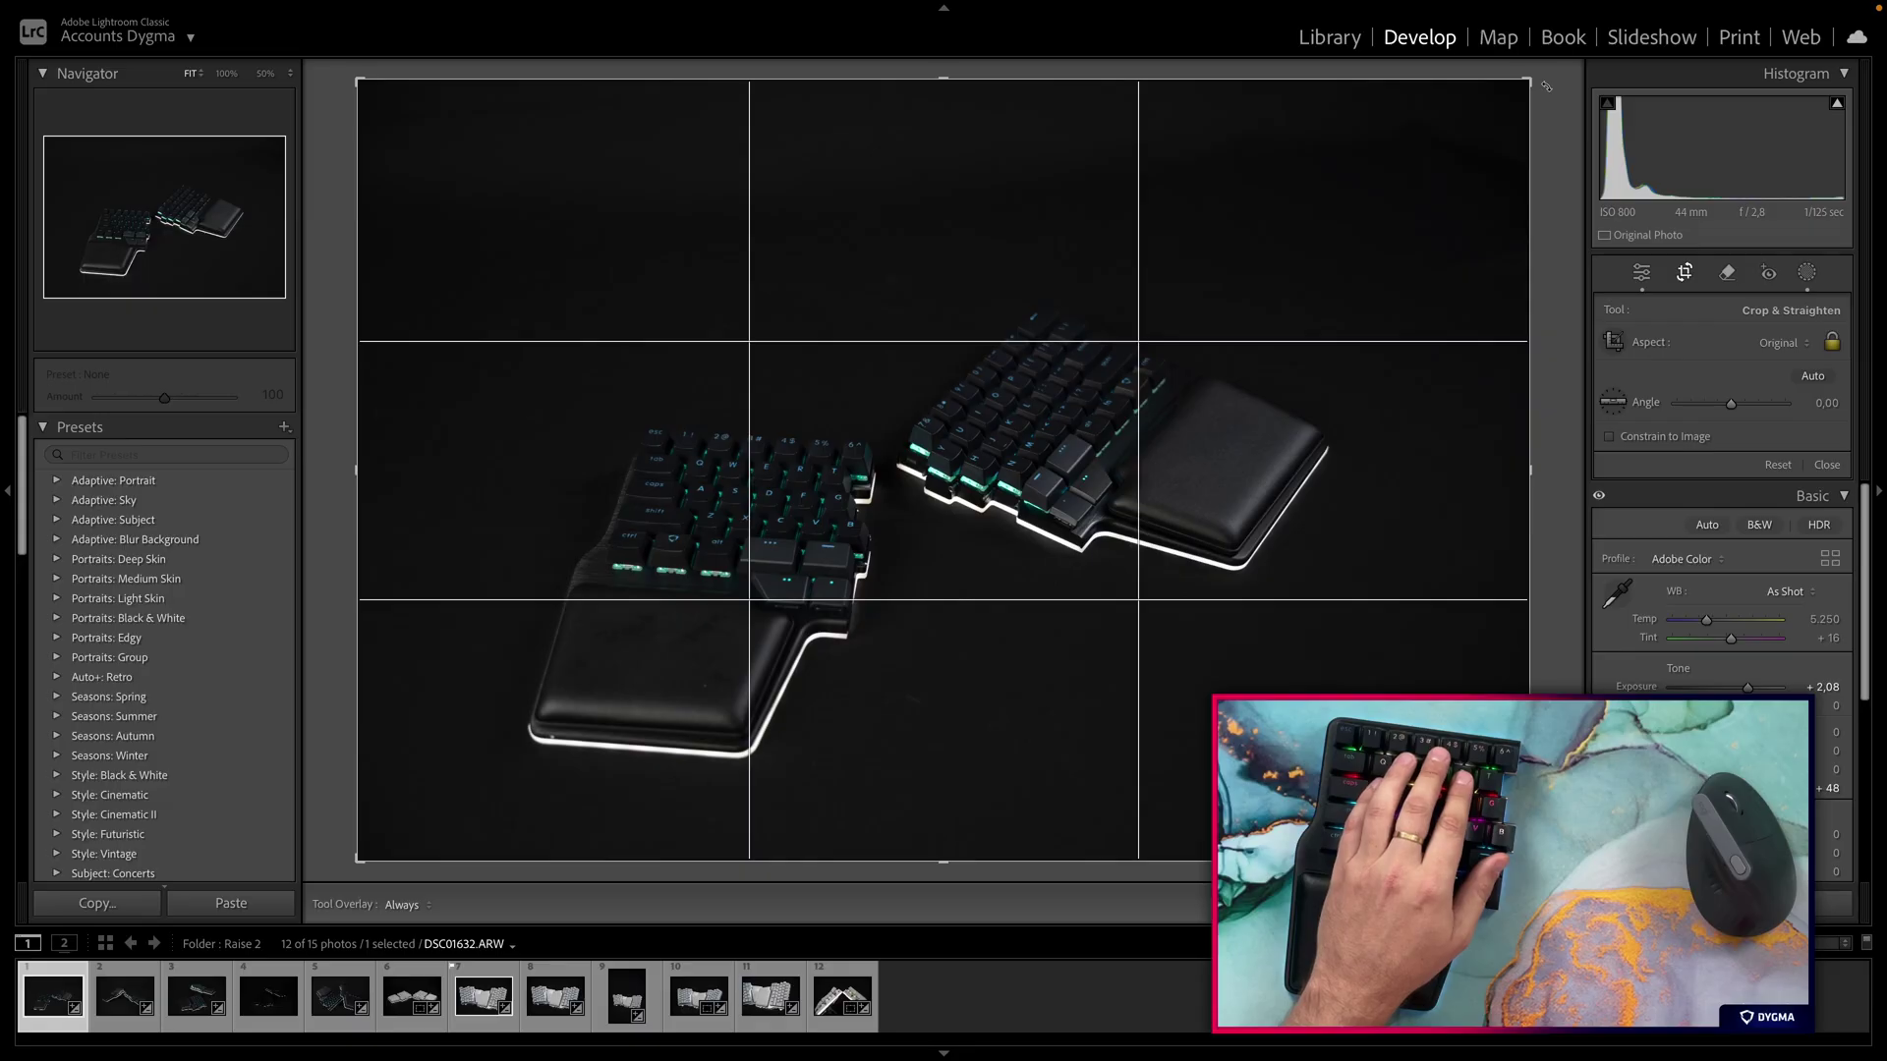
Rotate the photo three quarter turns clockwise and drag the crop corner inward
key(super+bracketright)
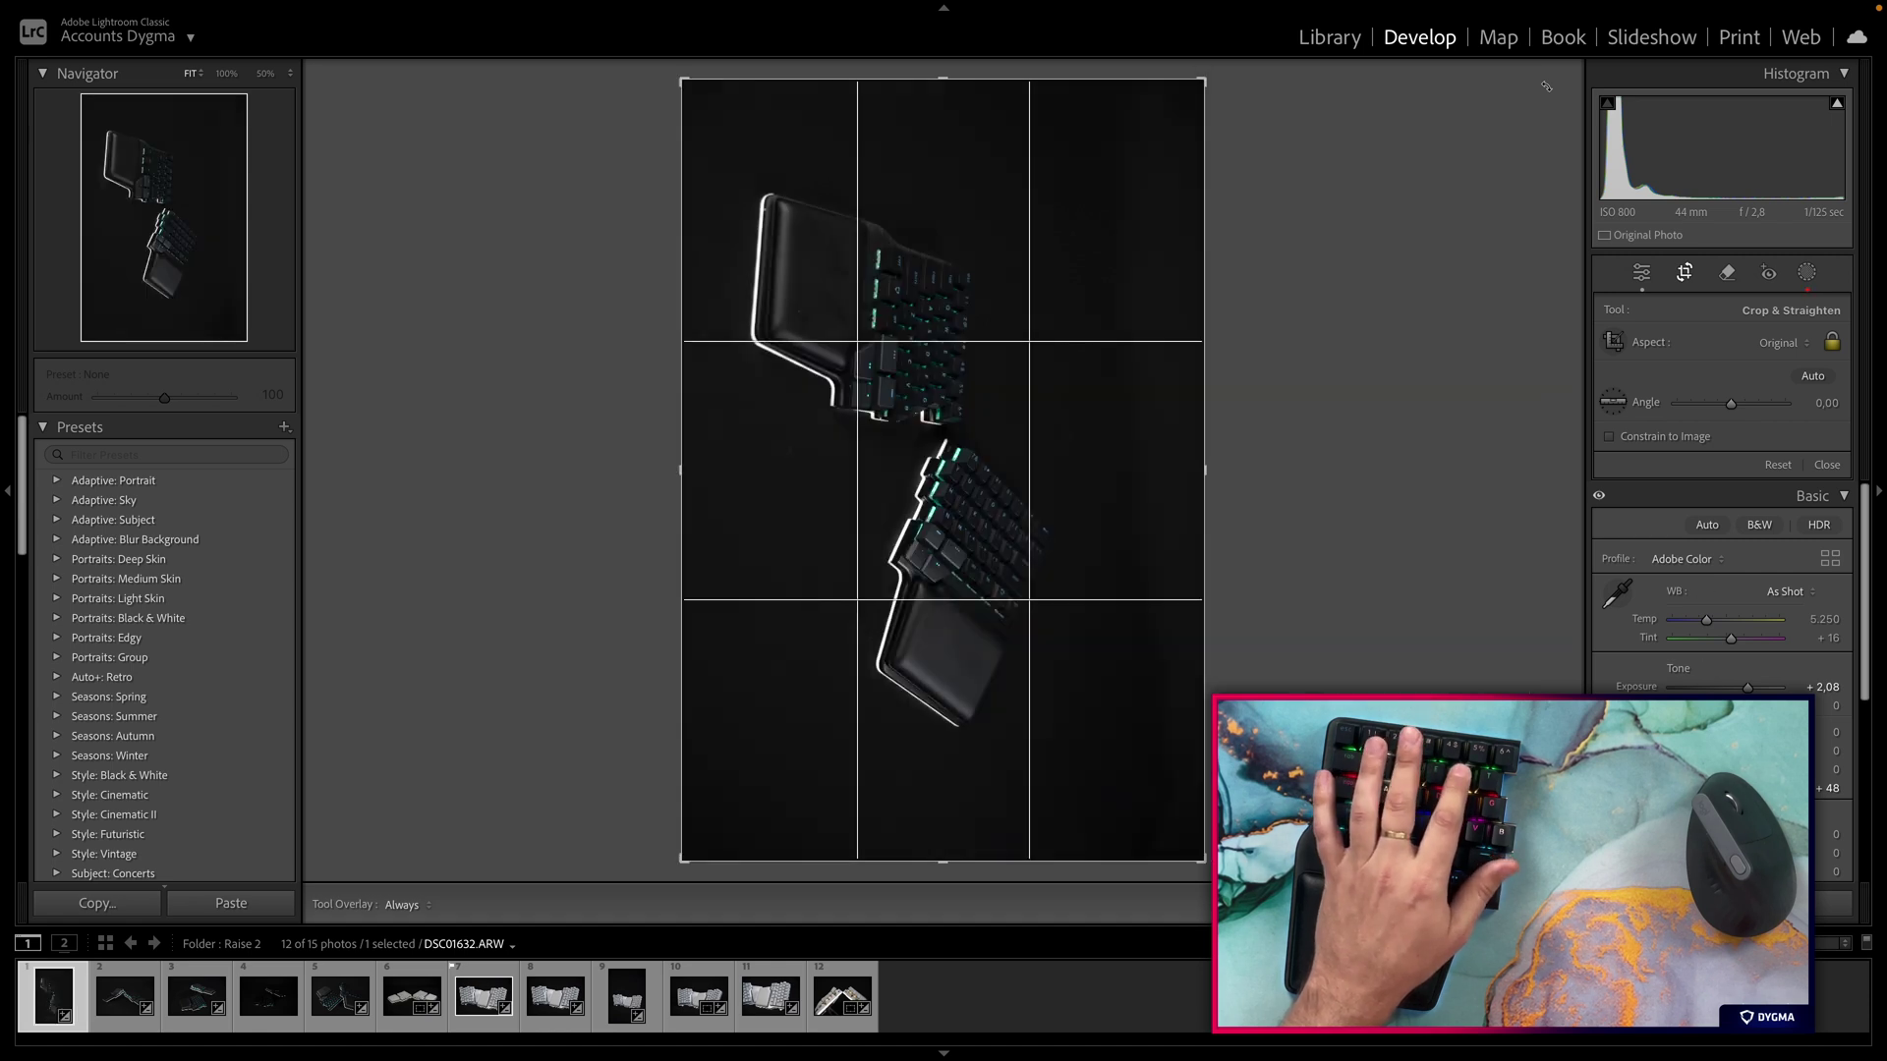
key(super+bracketright)
key(super+bracketright)
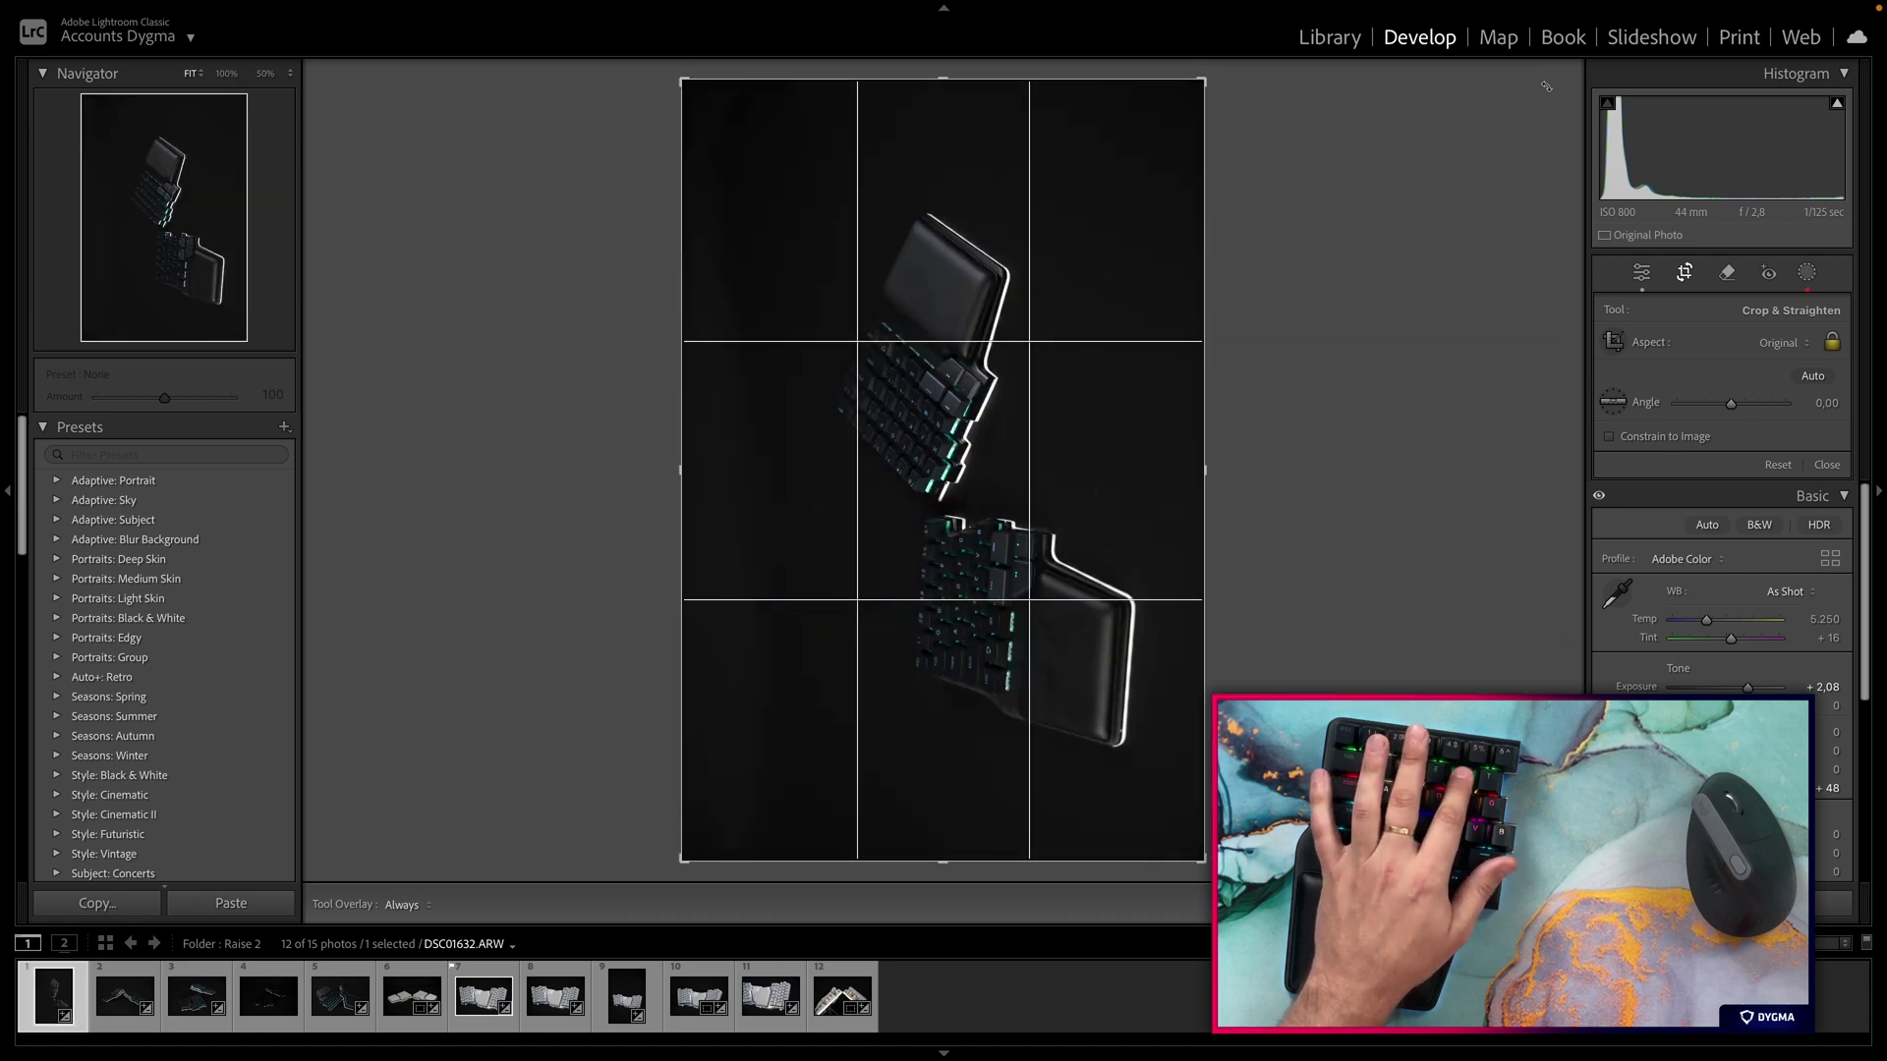
key(super+bracketright)
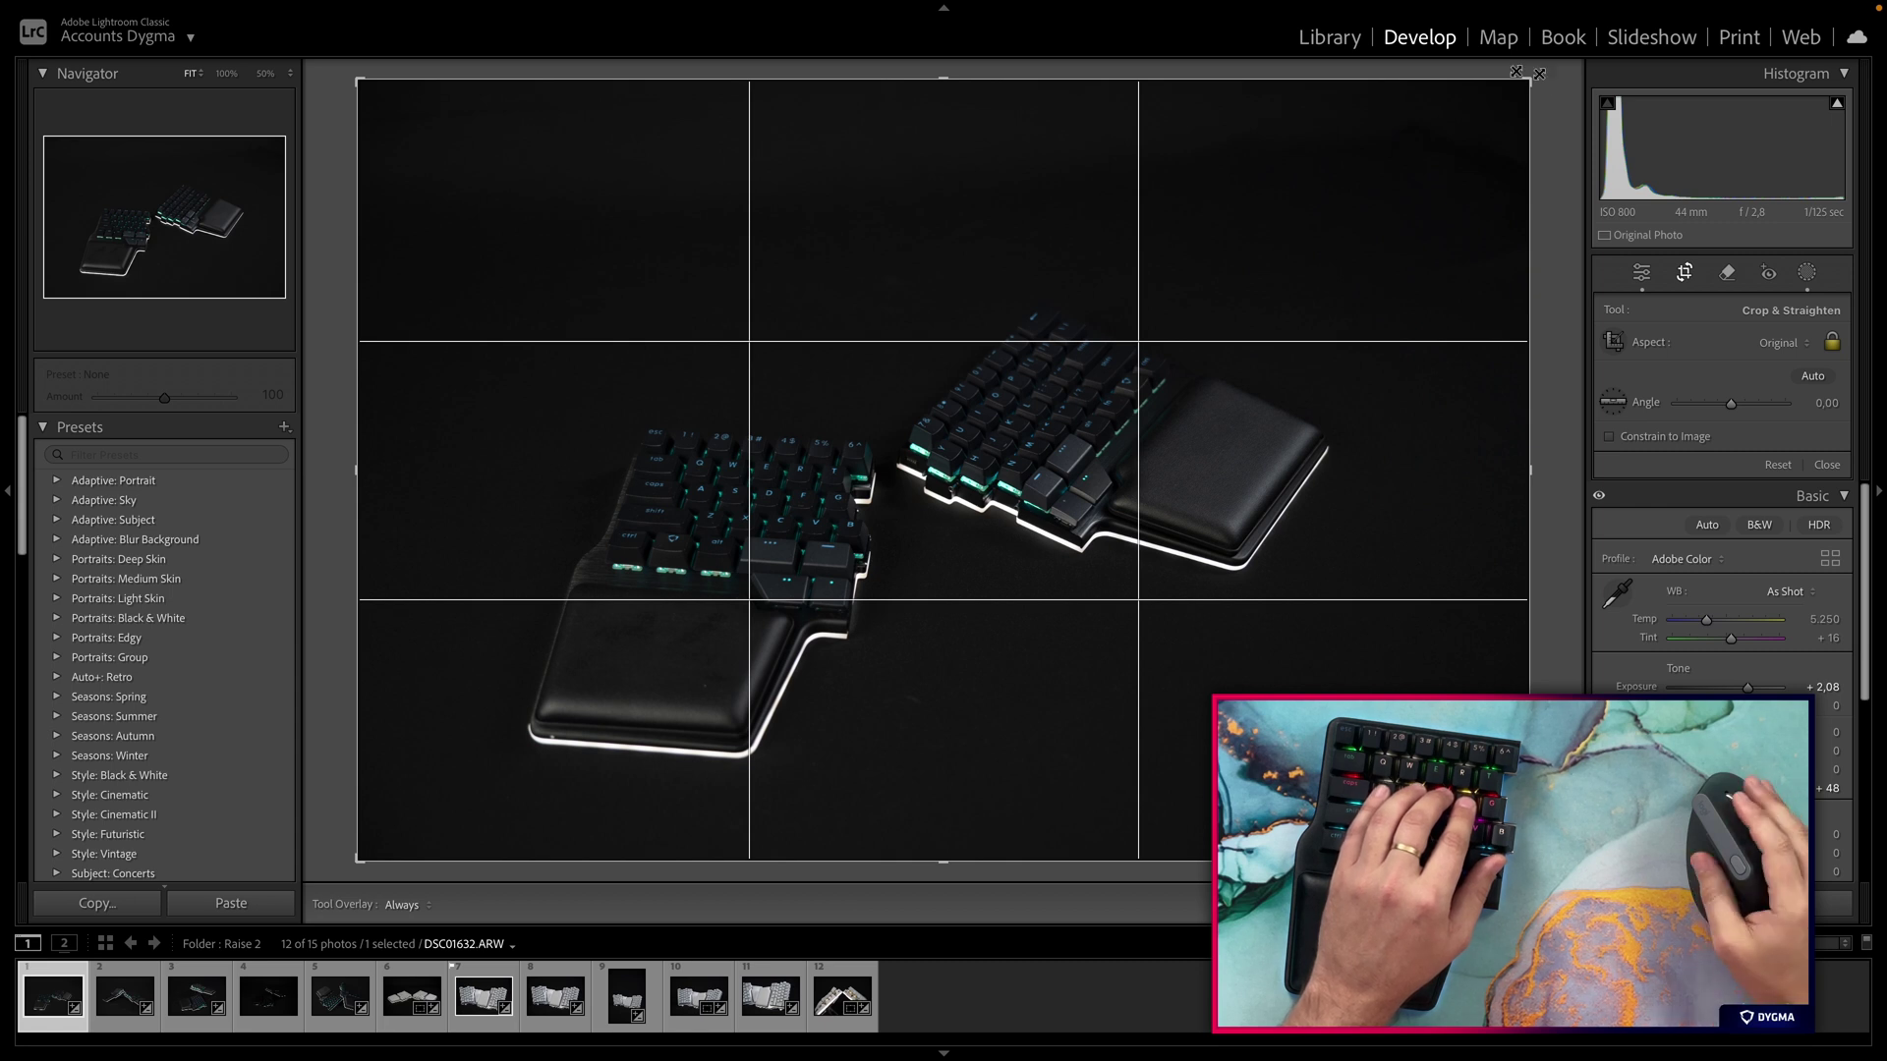
drag(1529, 78, 1482, 131)
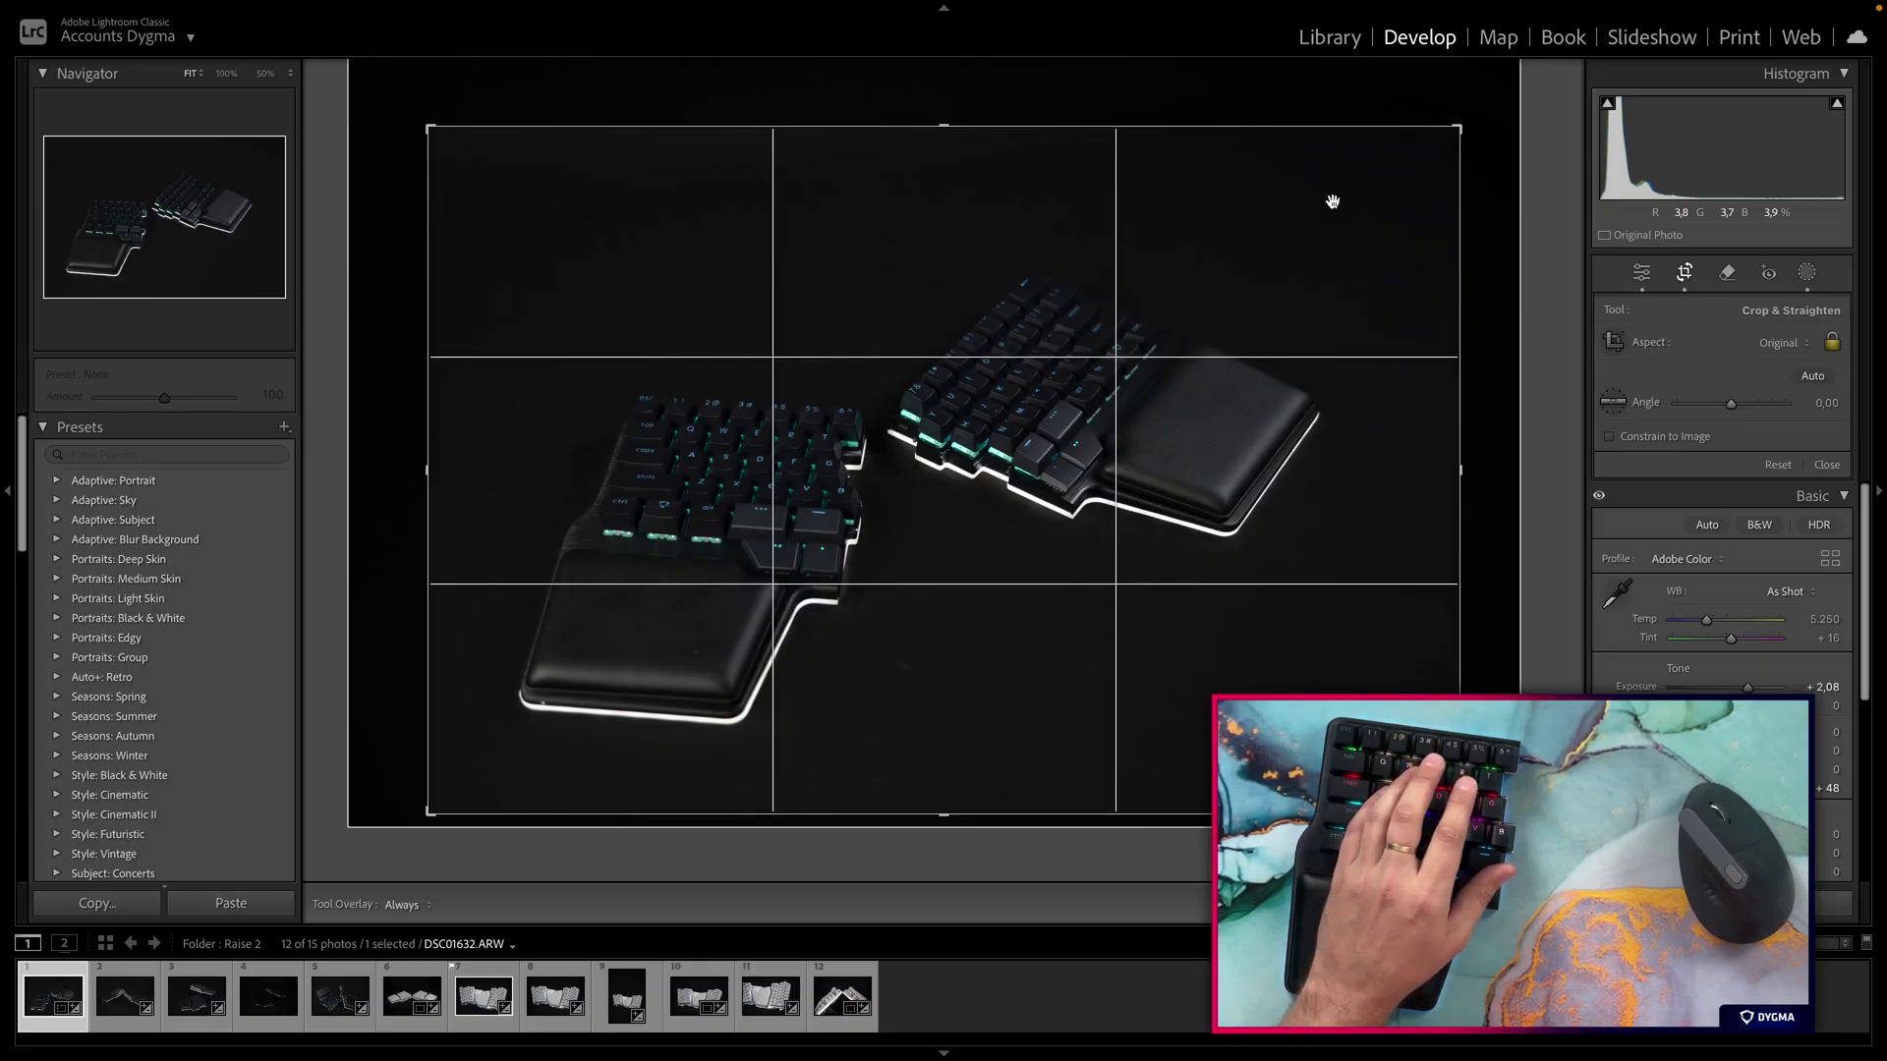
Unlock the aspect to widen the crop freely, relock and enlarge it, then flip it to portrait
key(a)
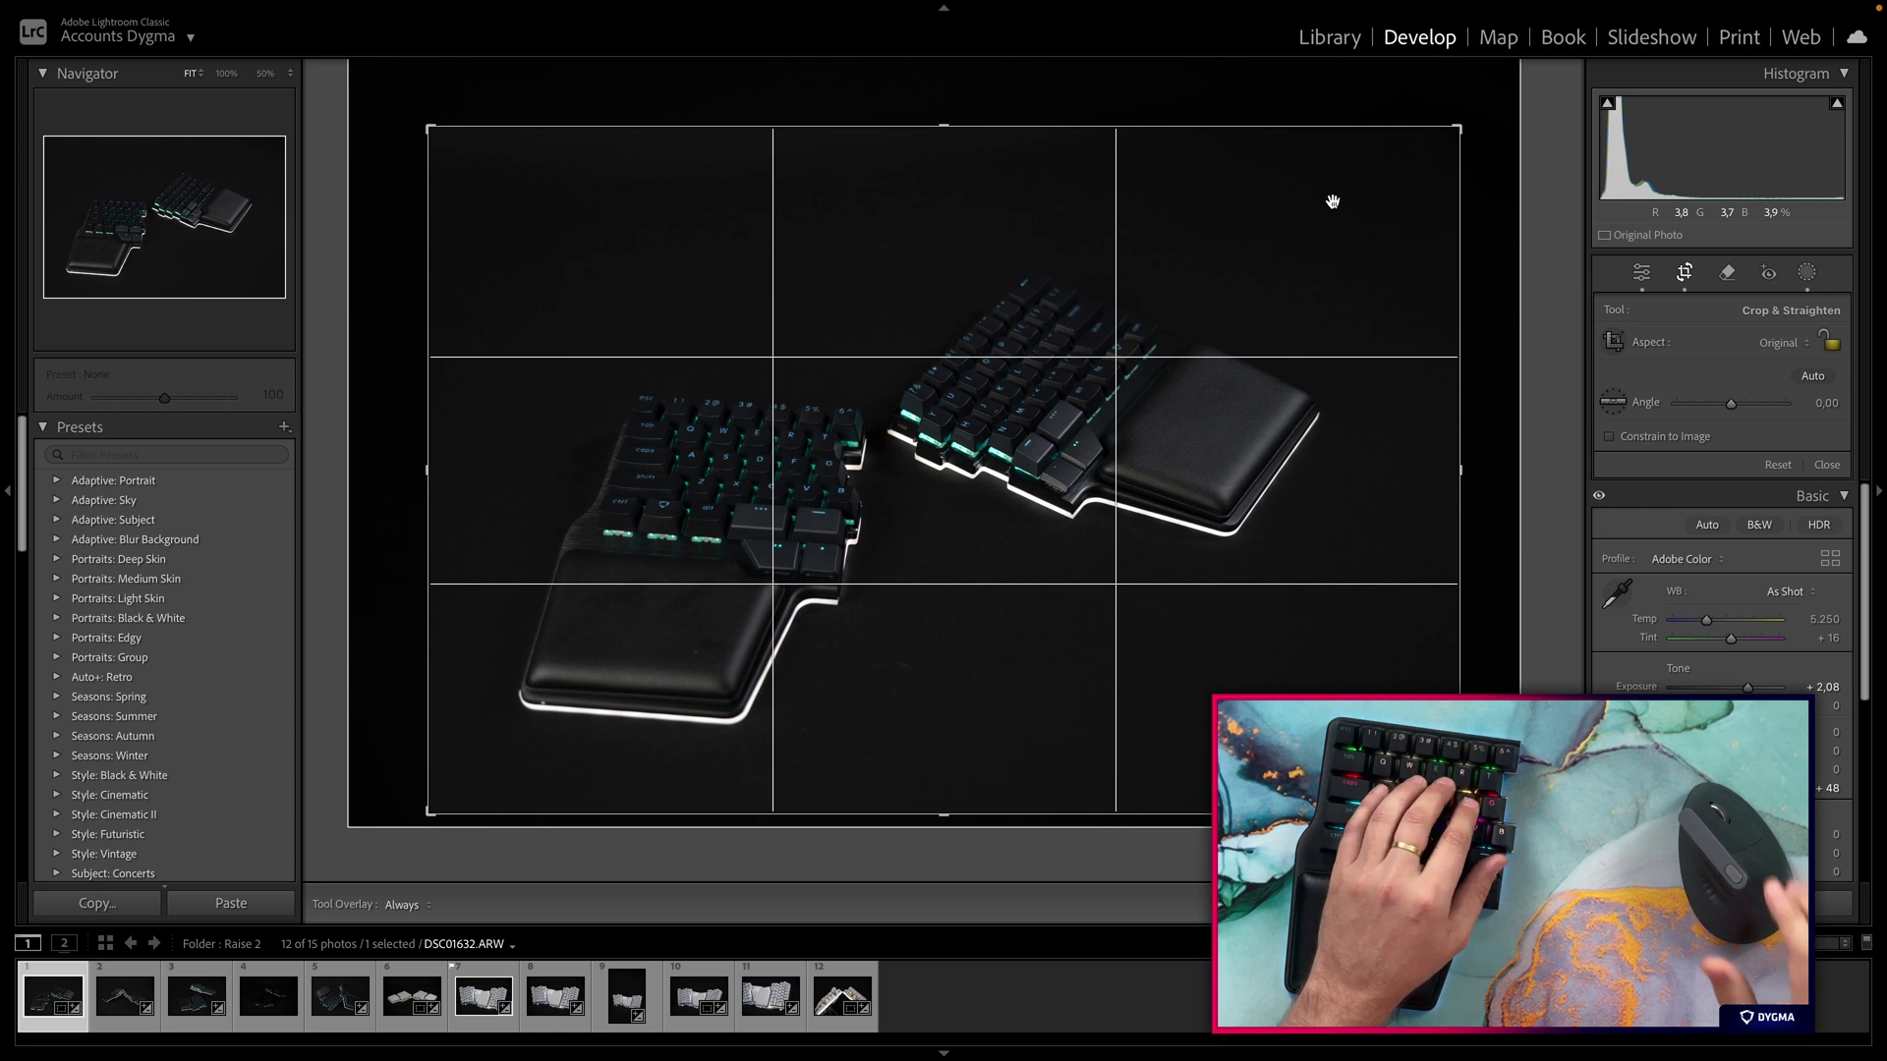
mouse_move(1453, 436)
mouse_down()
mouse_move(1313, 442)
mouse_move(1439, 457)
mouse_up()
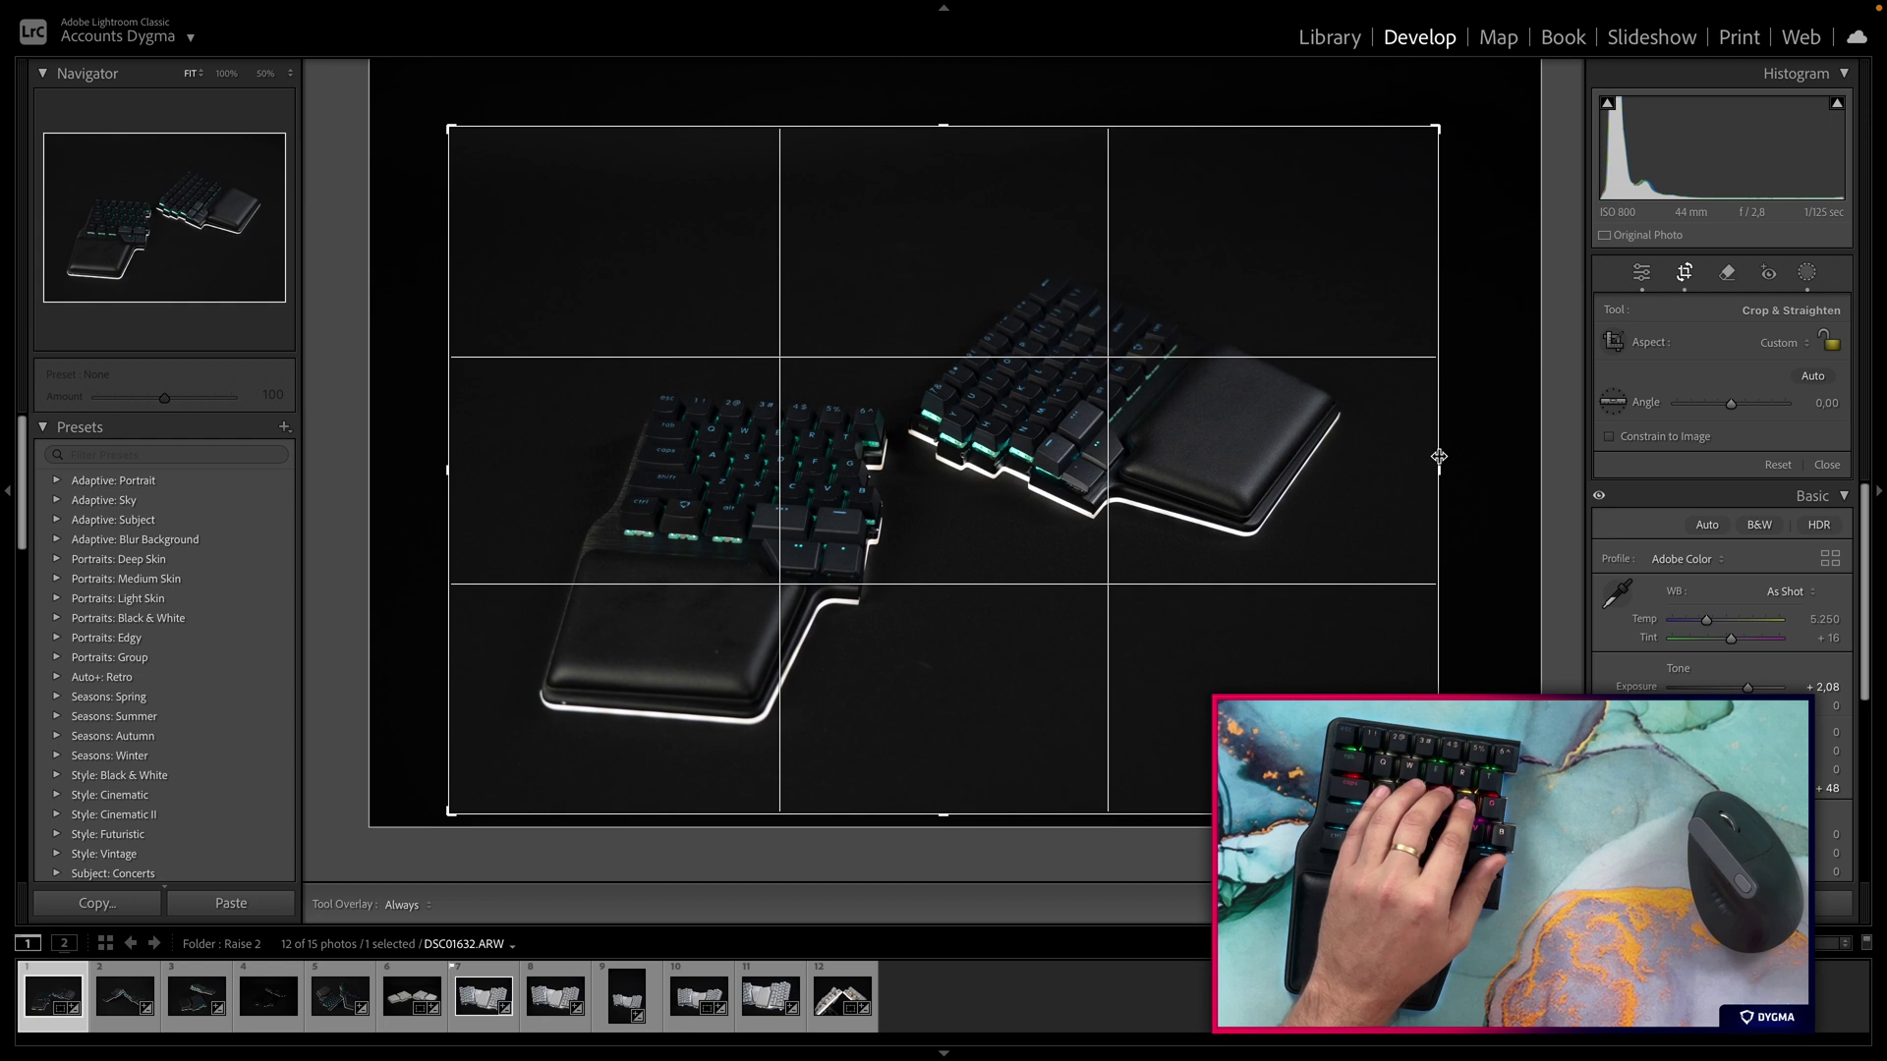
key(a)
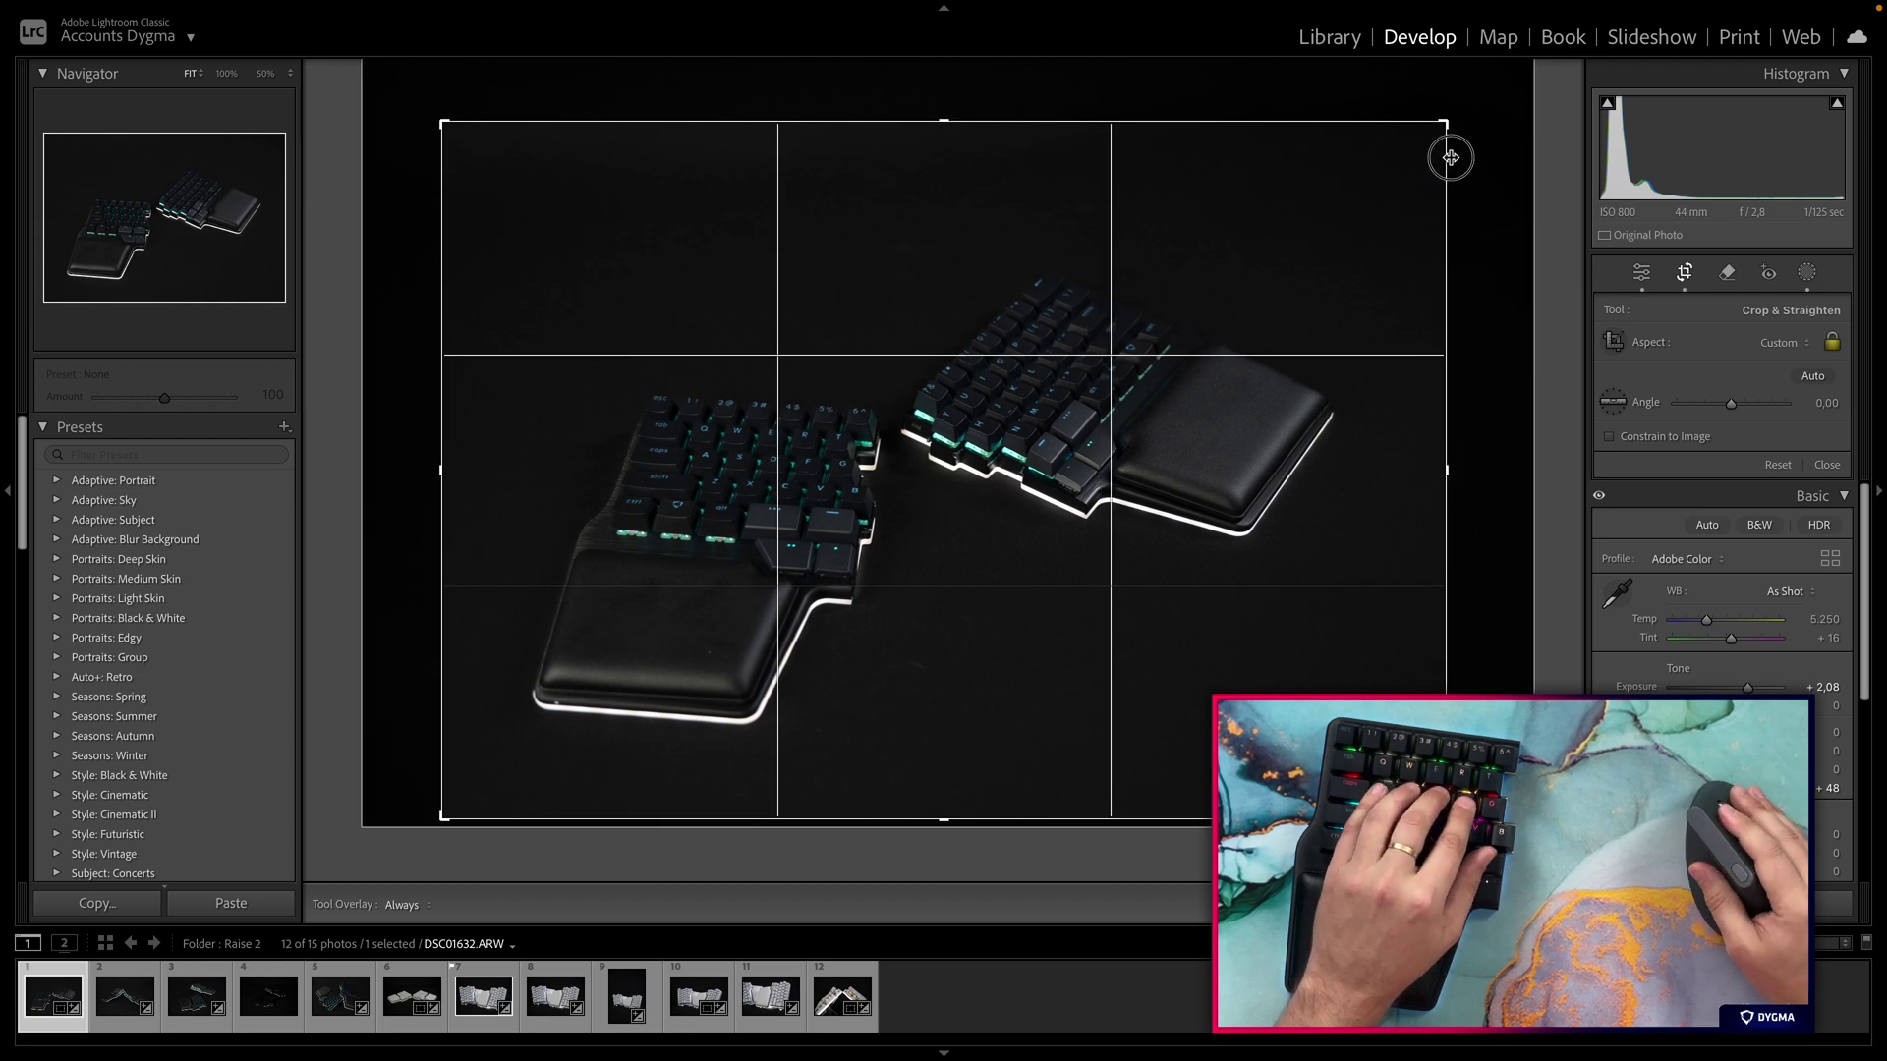
drag(1450, 158, 1468, 151)
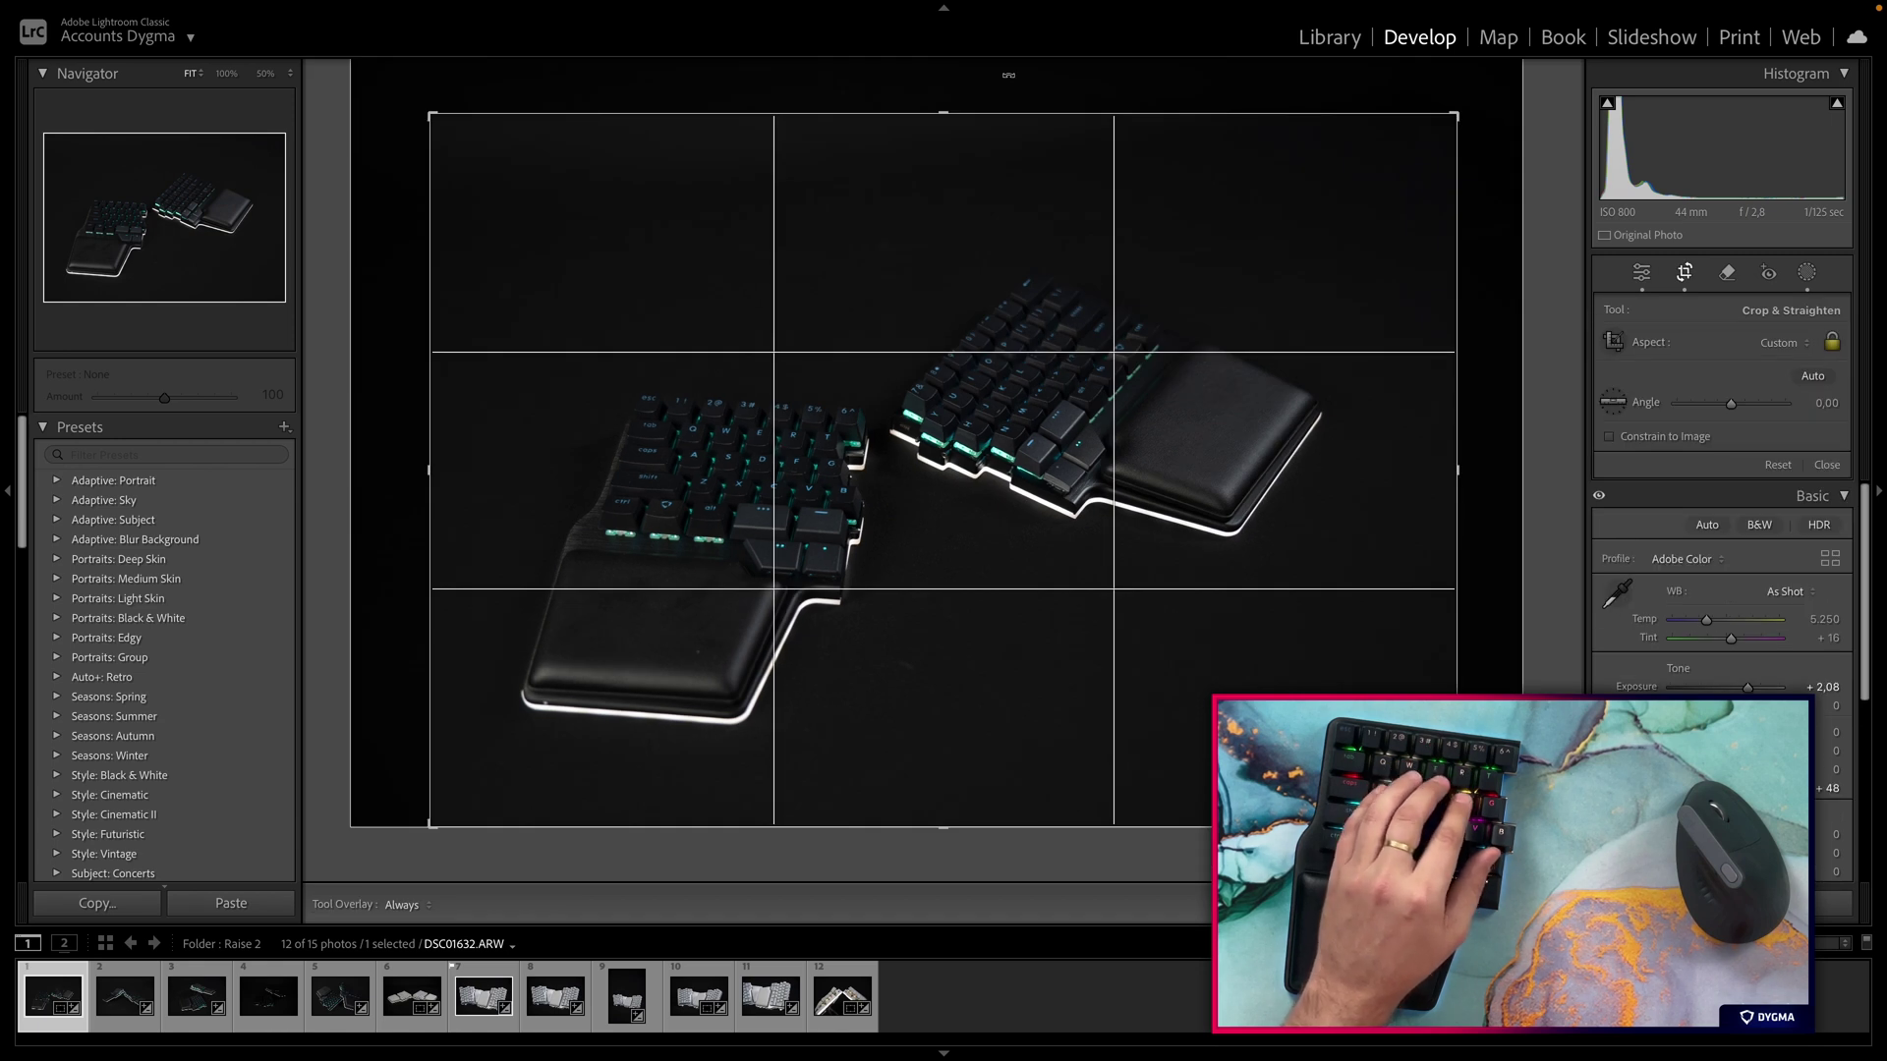
key(x)
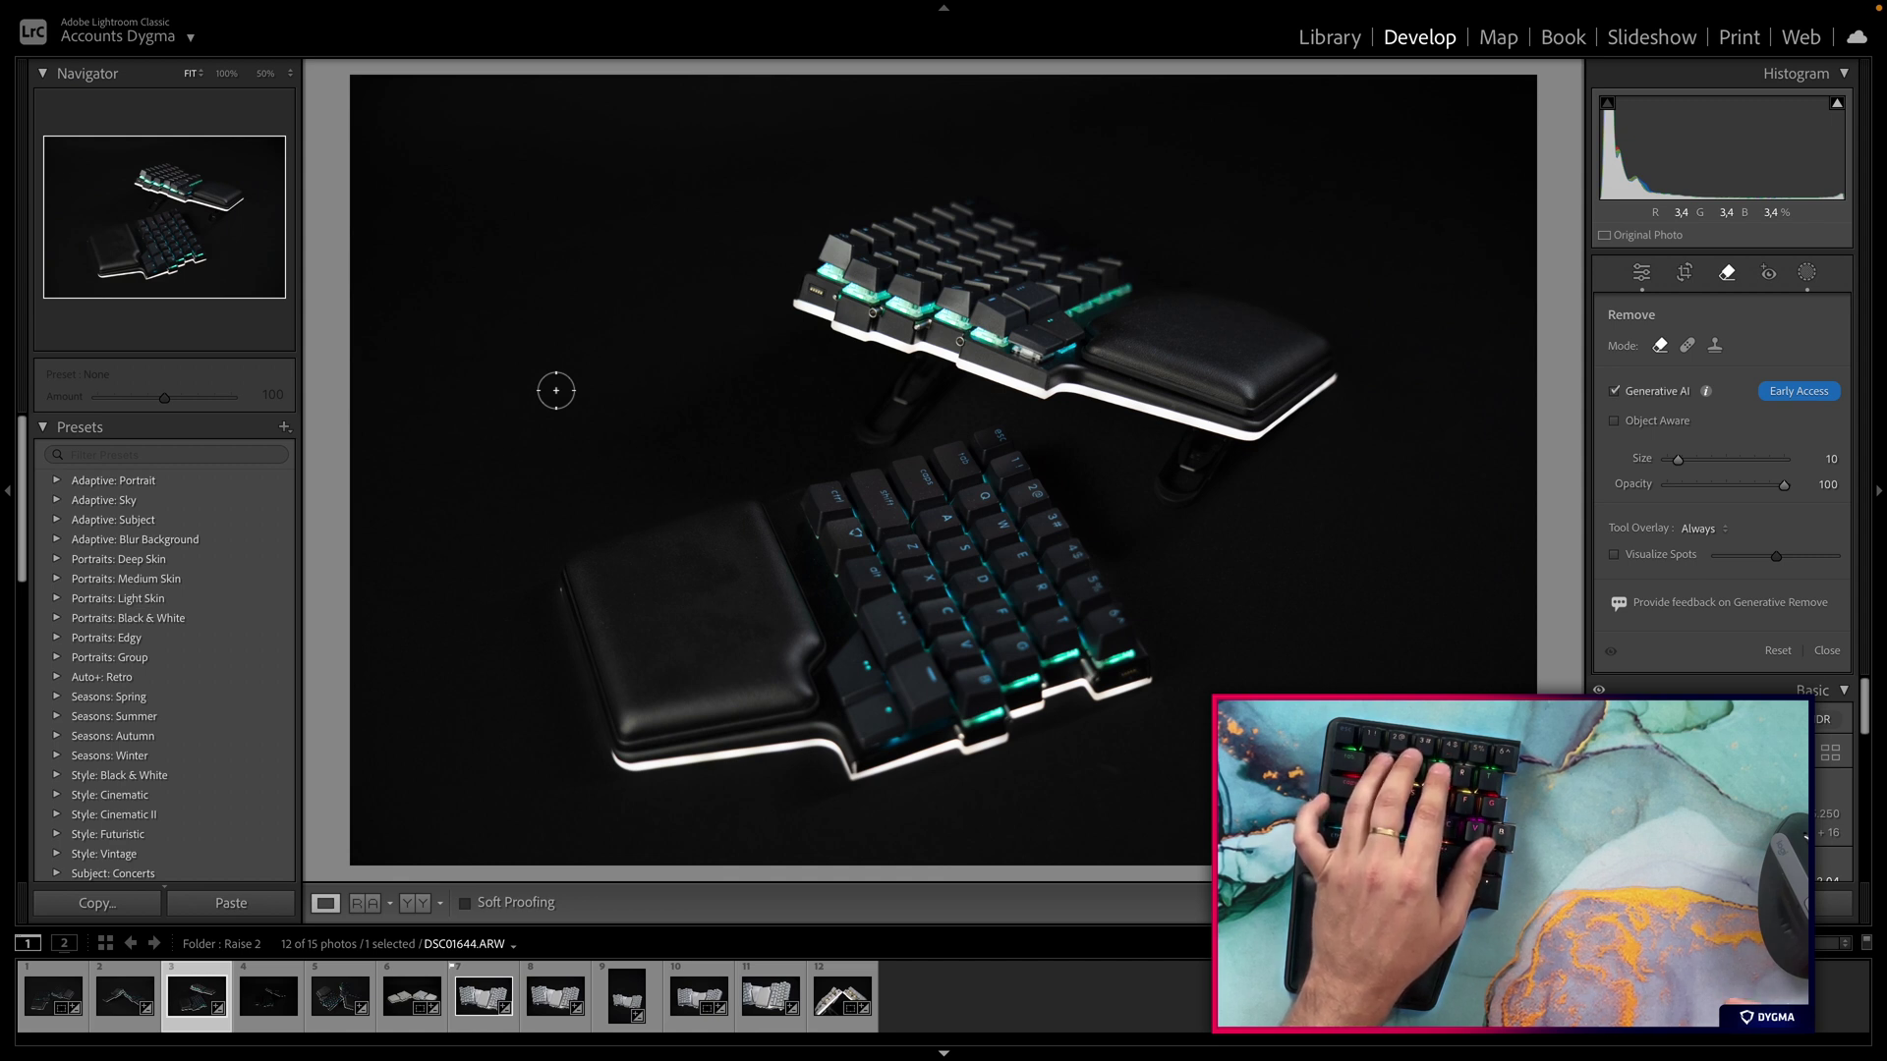
Toggle Generative AI, brush over the wrist rest and lower keyboard half, and apply the removal
key(g)
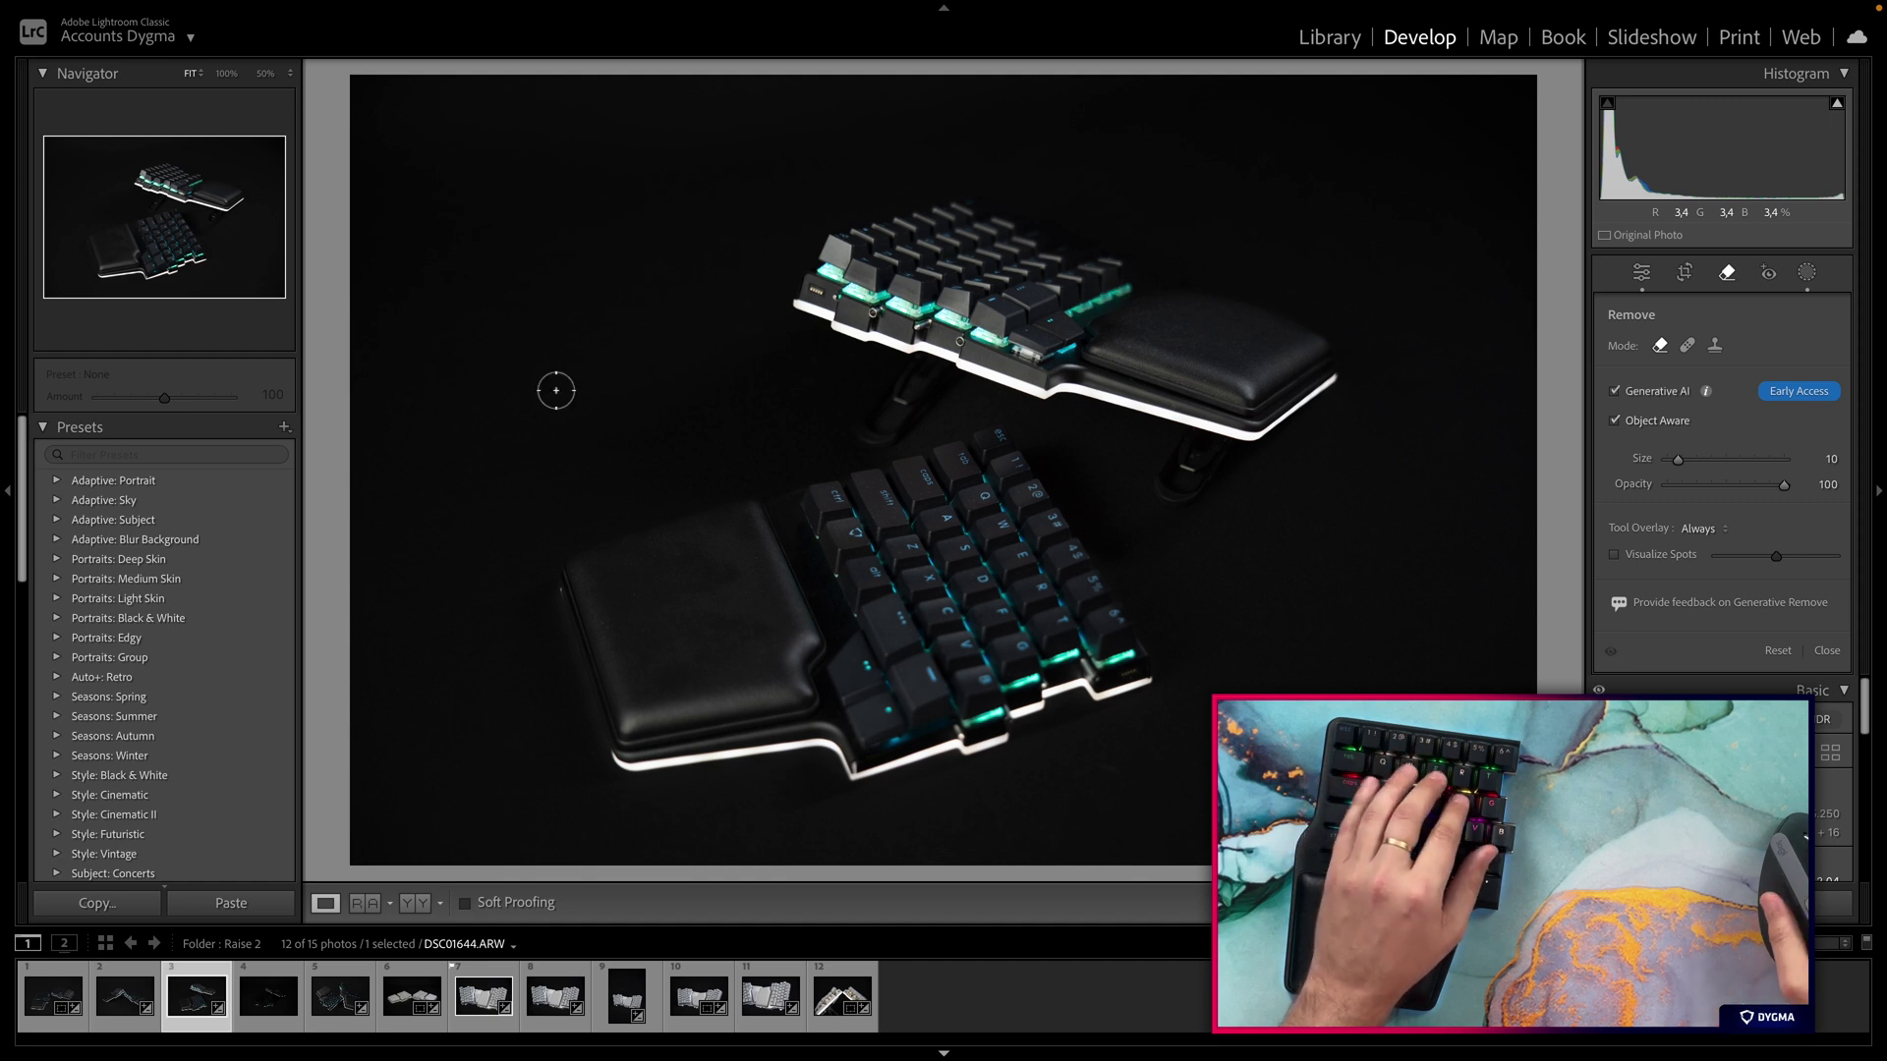
drag(609, 571, 816, 524)
mouse_move(1029, 443)
mouse_down()
mouse_move(629, 707)
mouse_move(1011, 455)
mouse_move(619, 678)
mouse_move(1026, 639)
mouse_move(688, 678)
mouse_up()
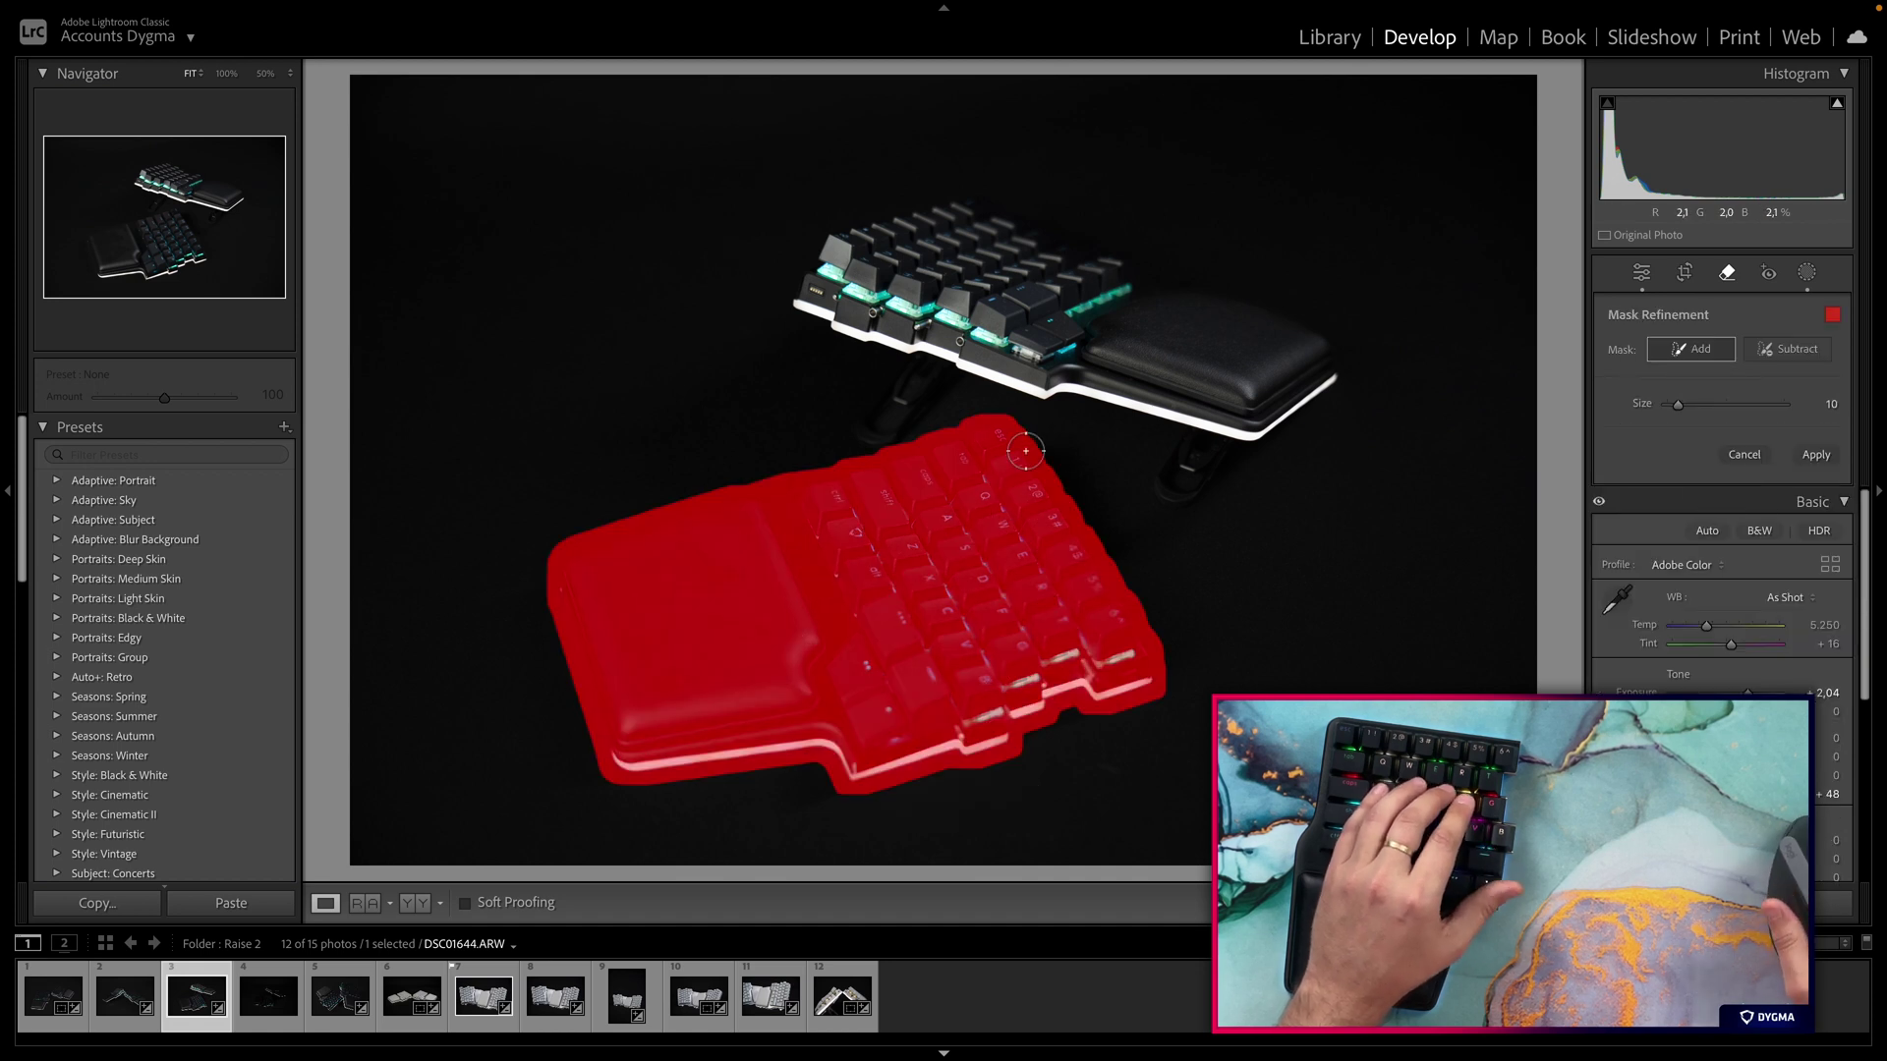
key(Return)
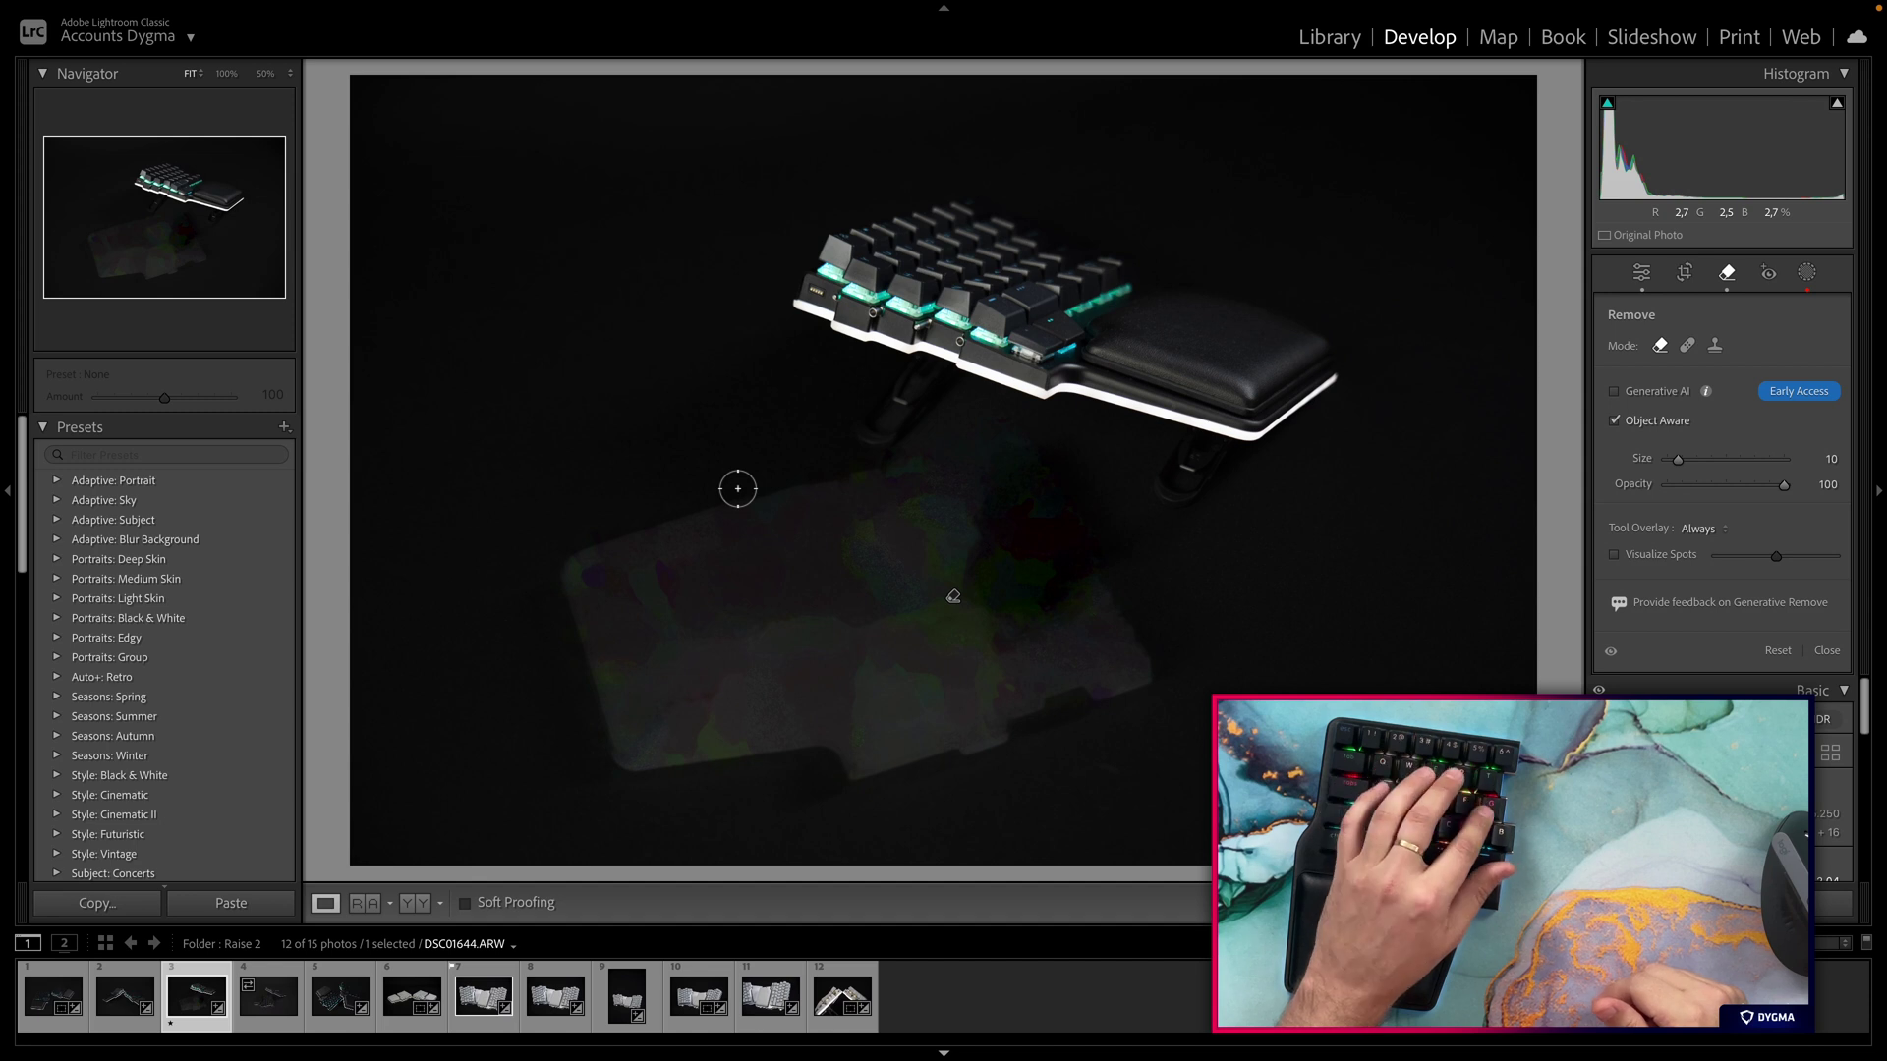
Zoom in to 50% to inspect the removed area, then return to Fit view
key(z)
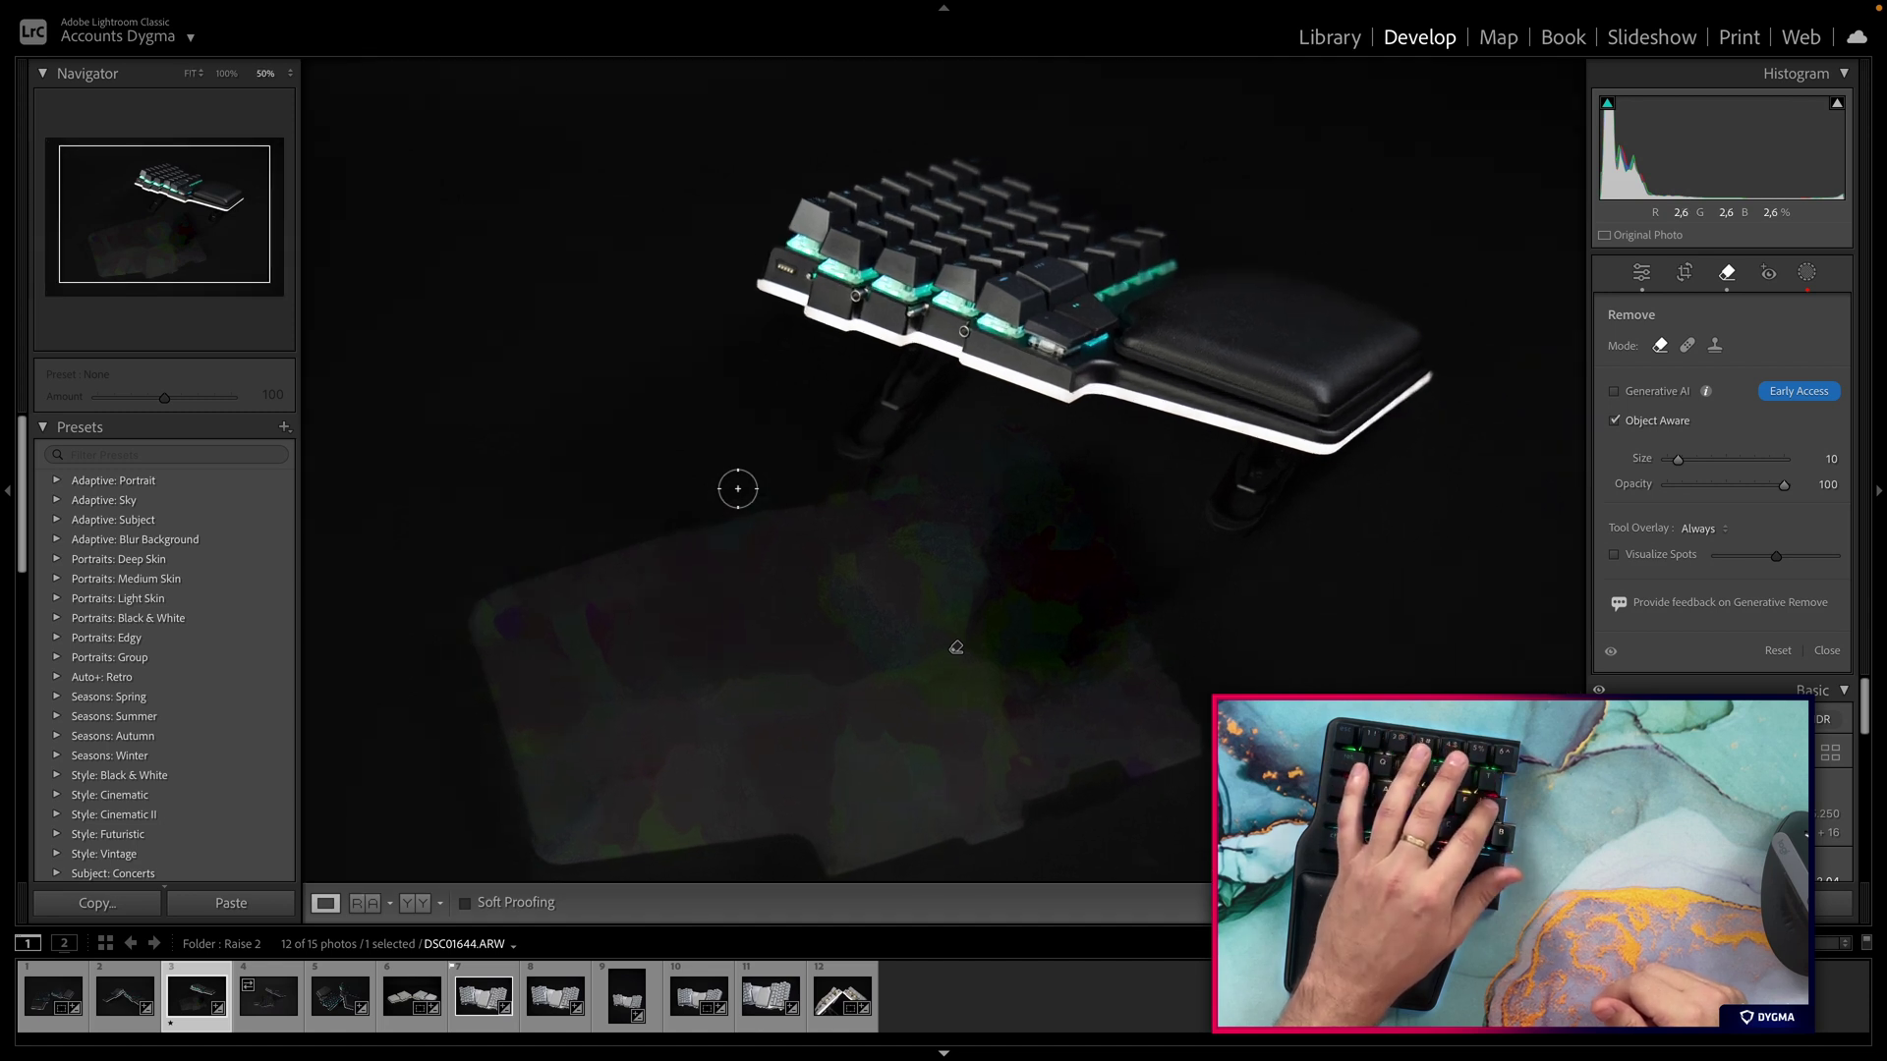
key(z)
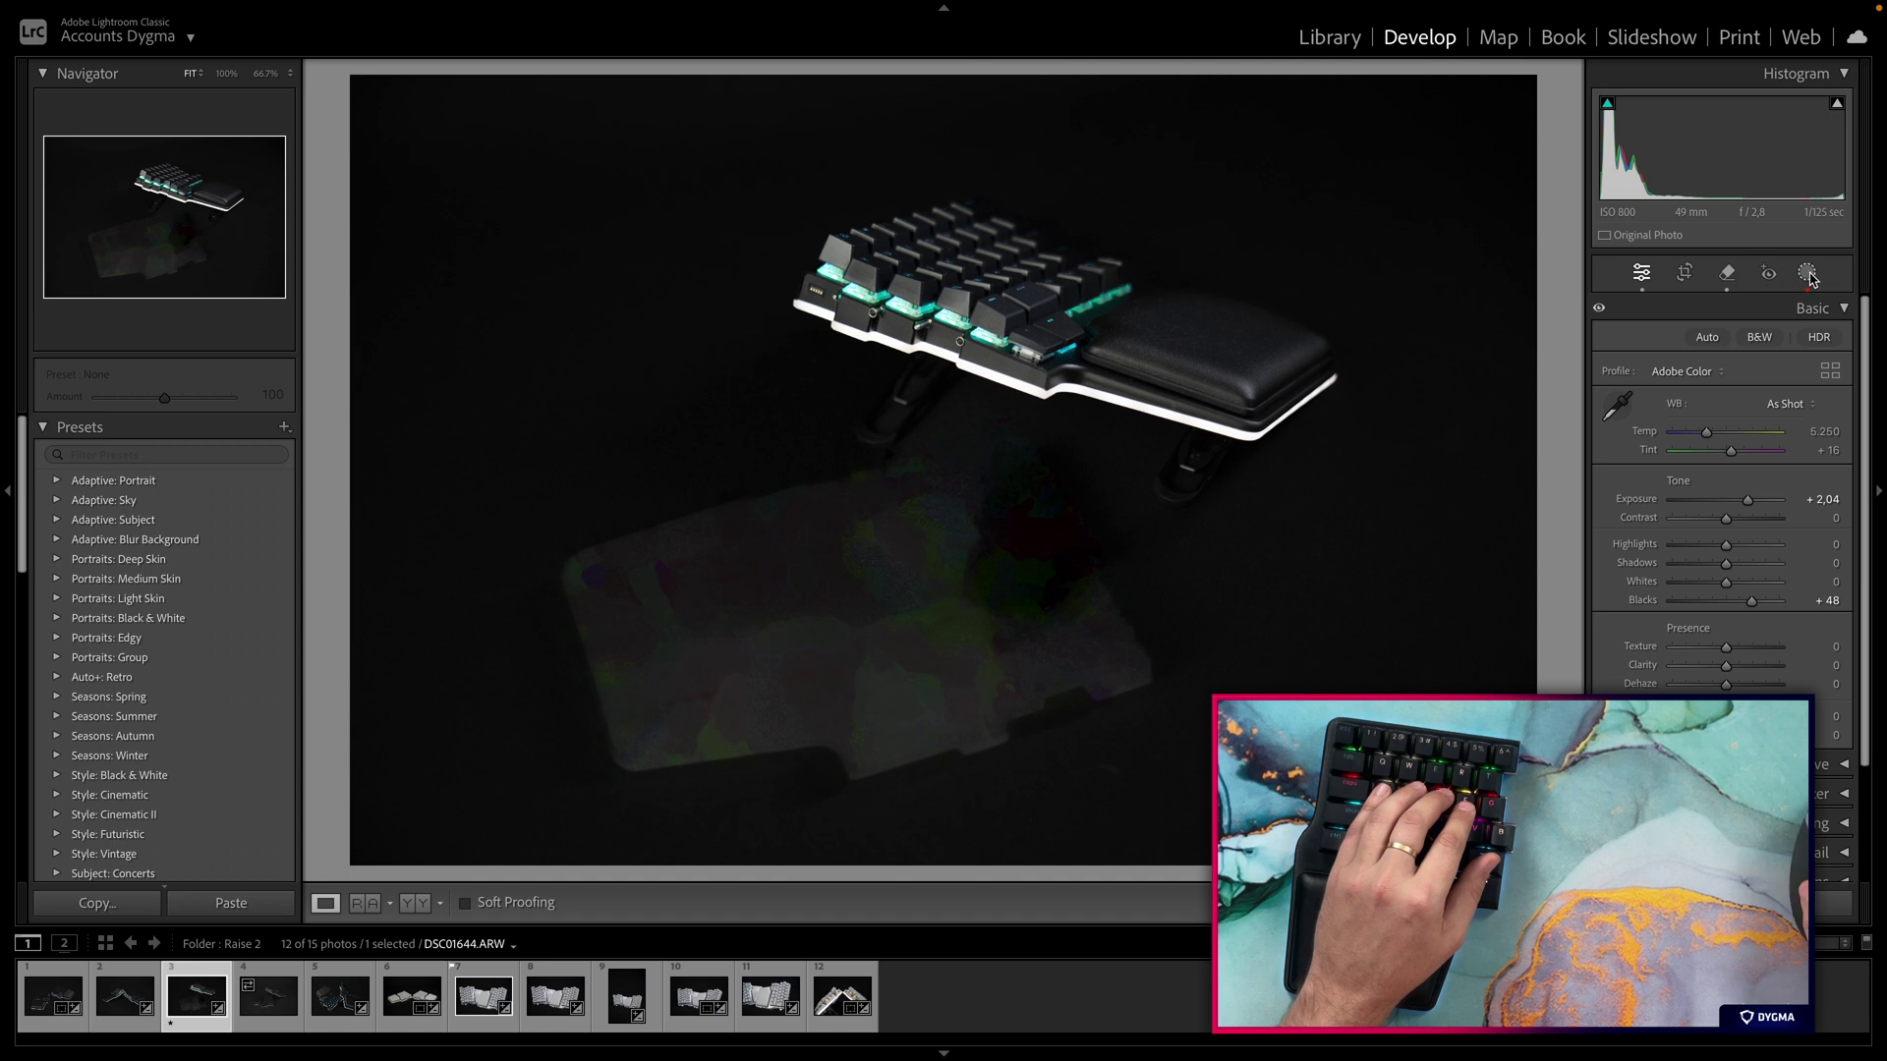
Activate Red Eye Correction from the Tools menu via Alt+T
mouse_move(824, 5)
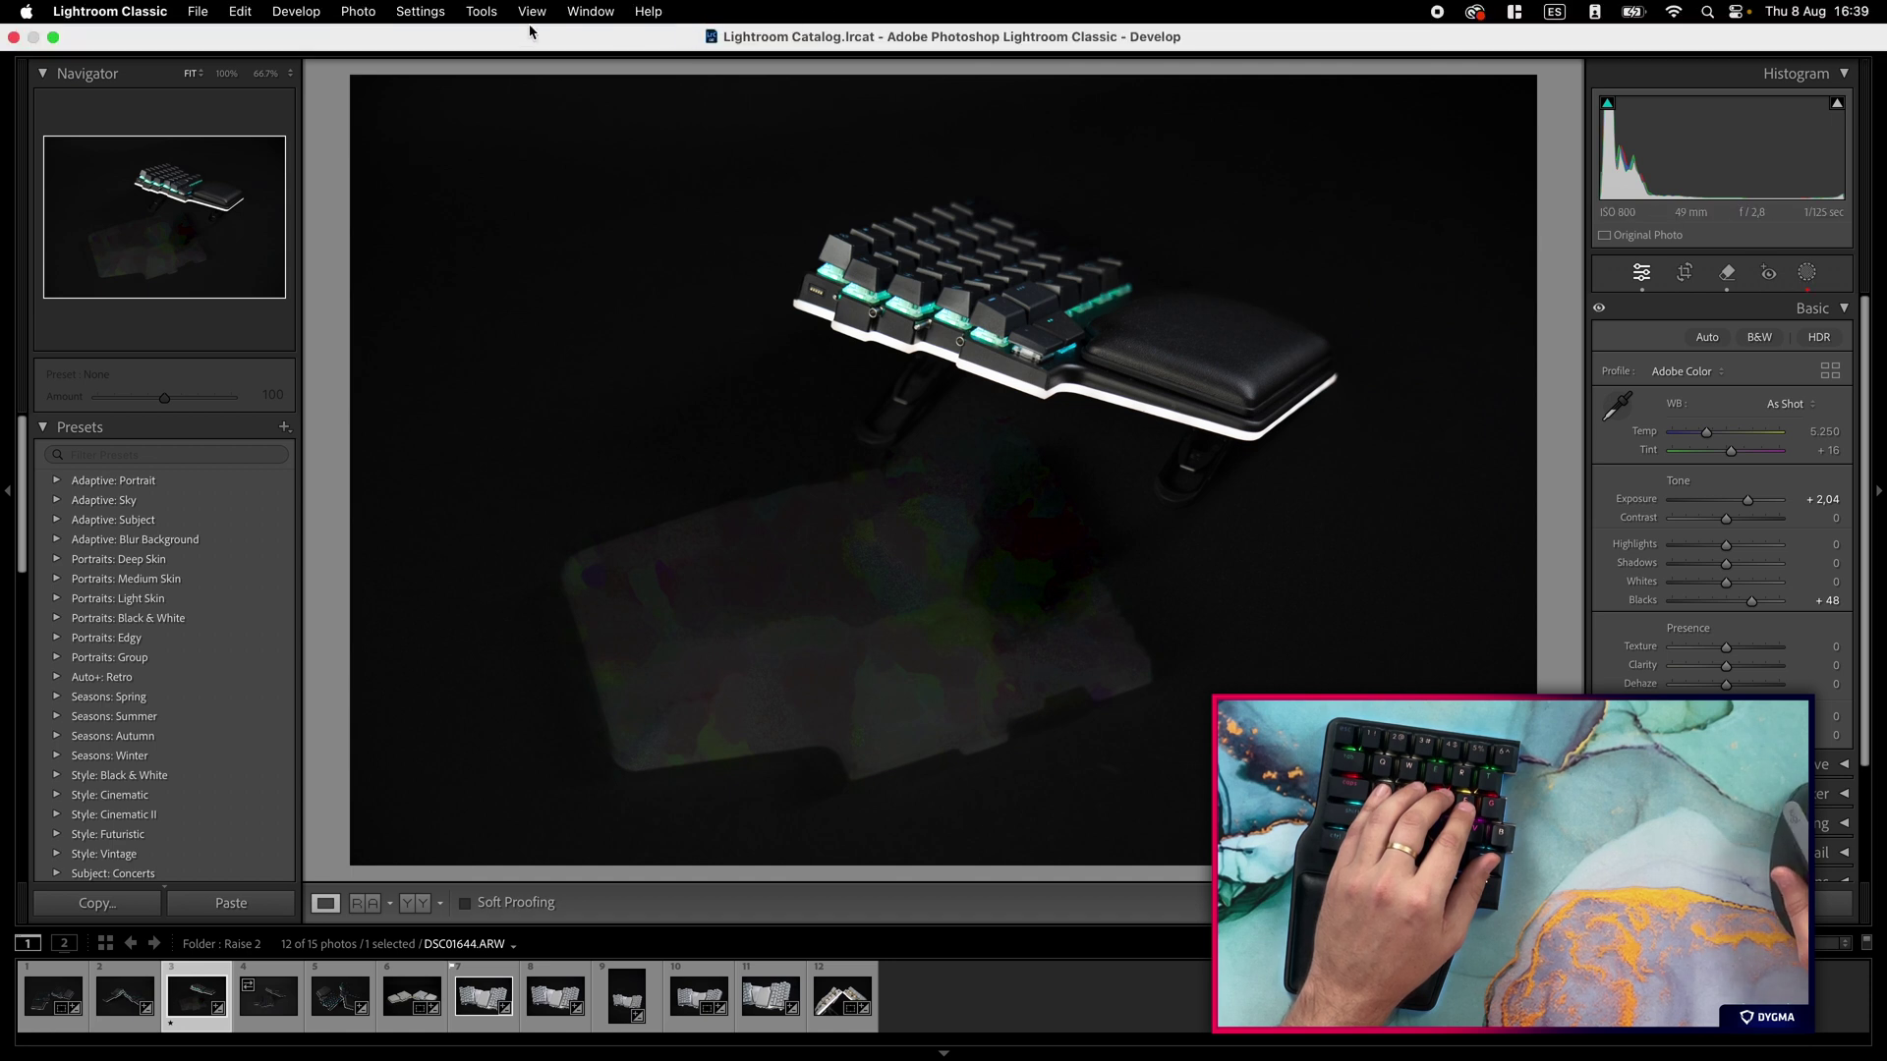
click(500, 12)
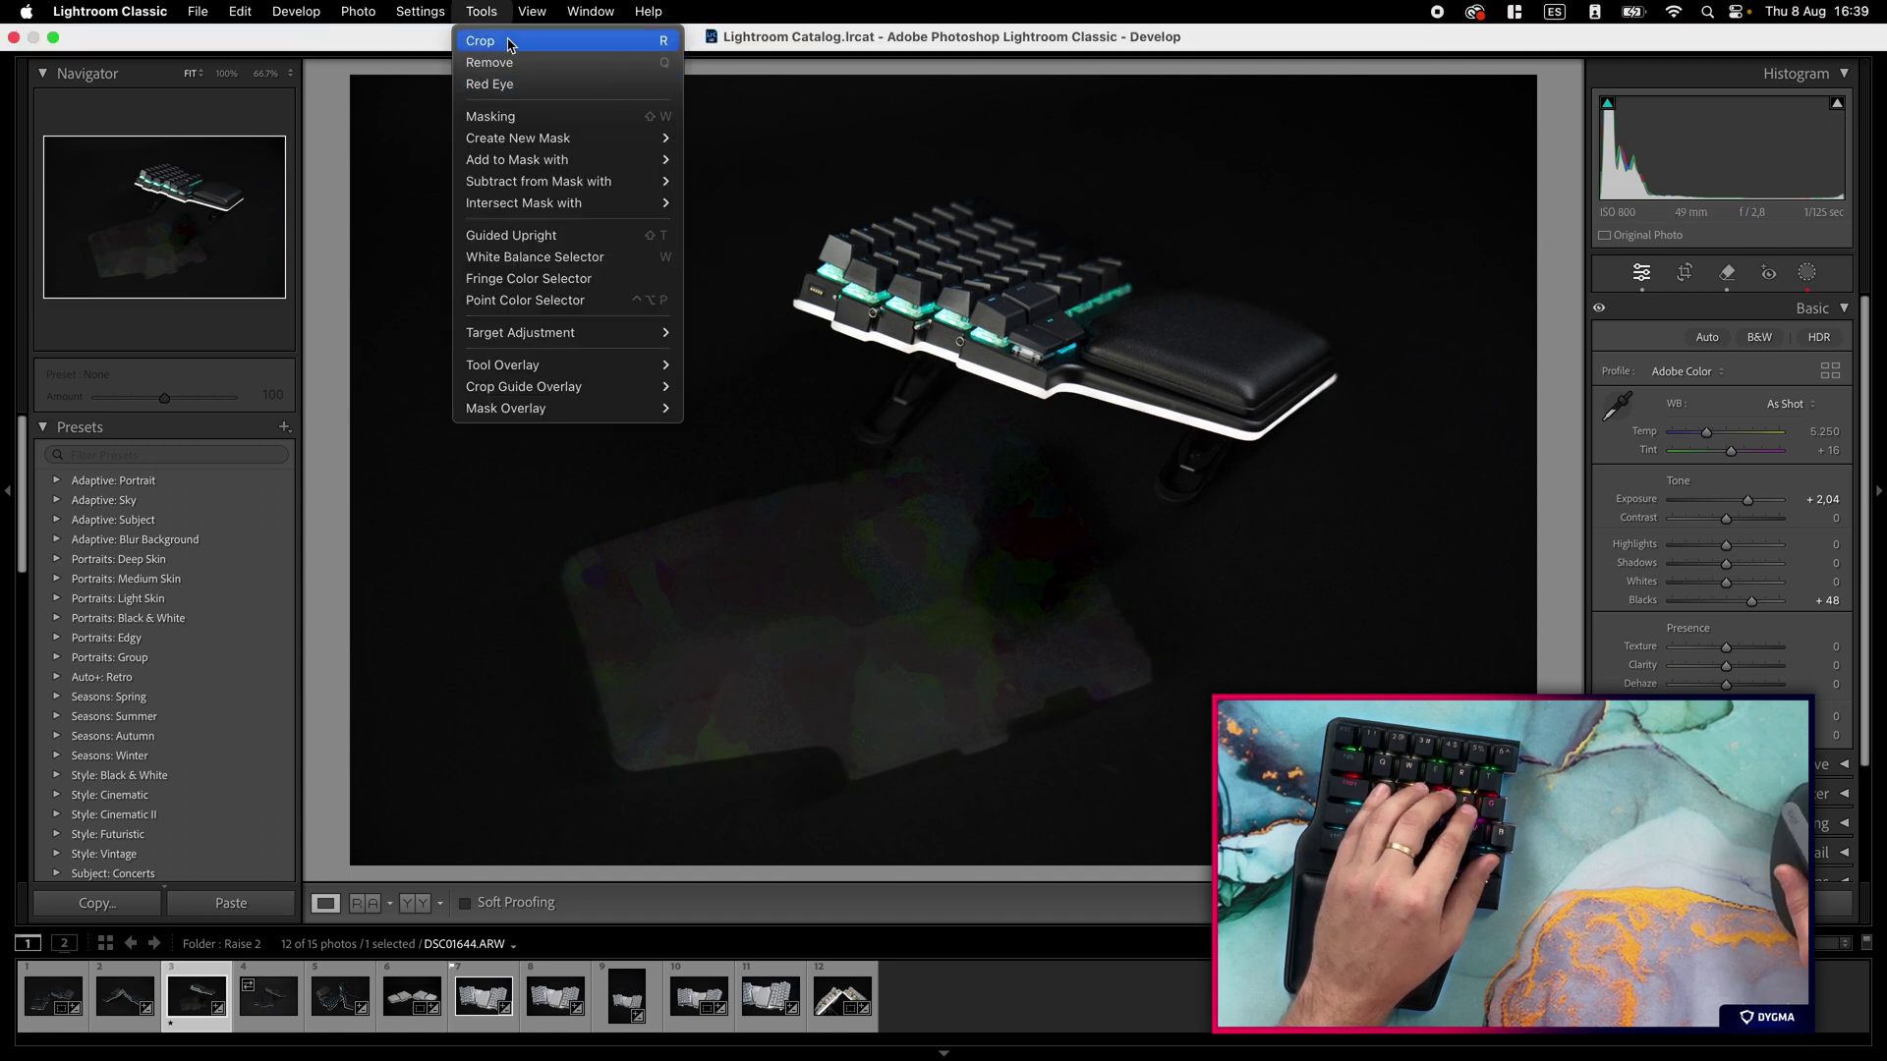
click(496, 9)
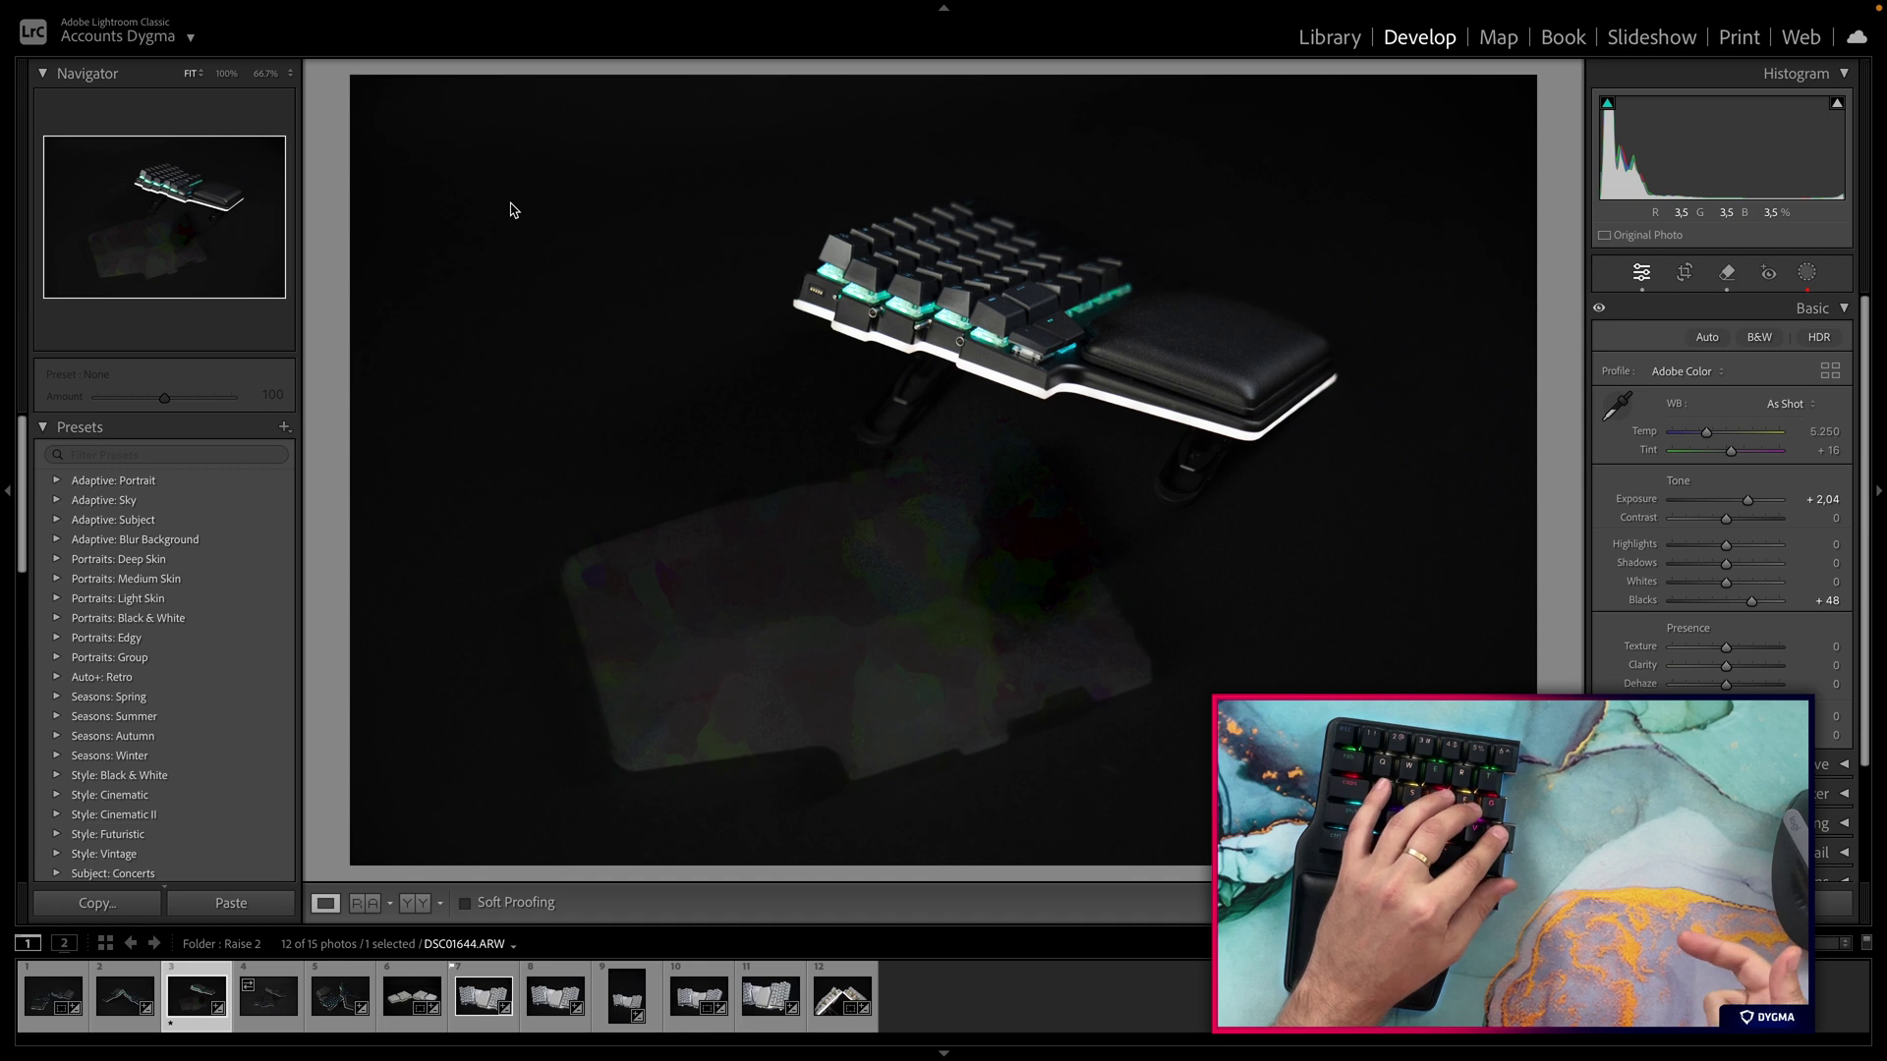
key(alt+t)
key(Down)
key(Down)
key(Down)
key(Return)
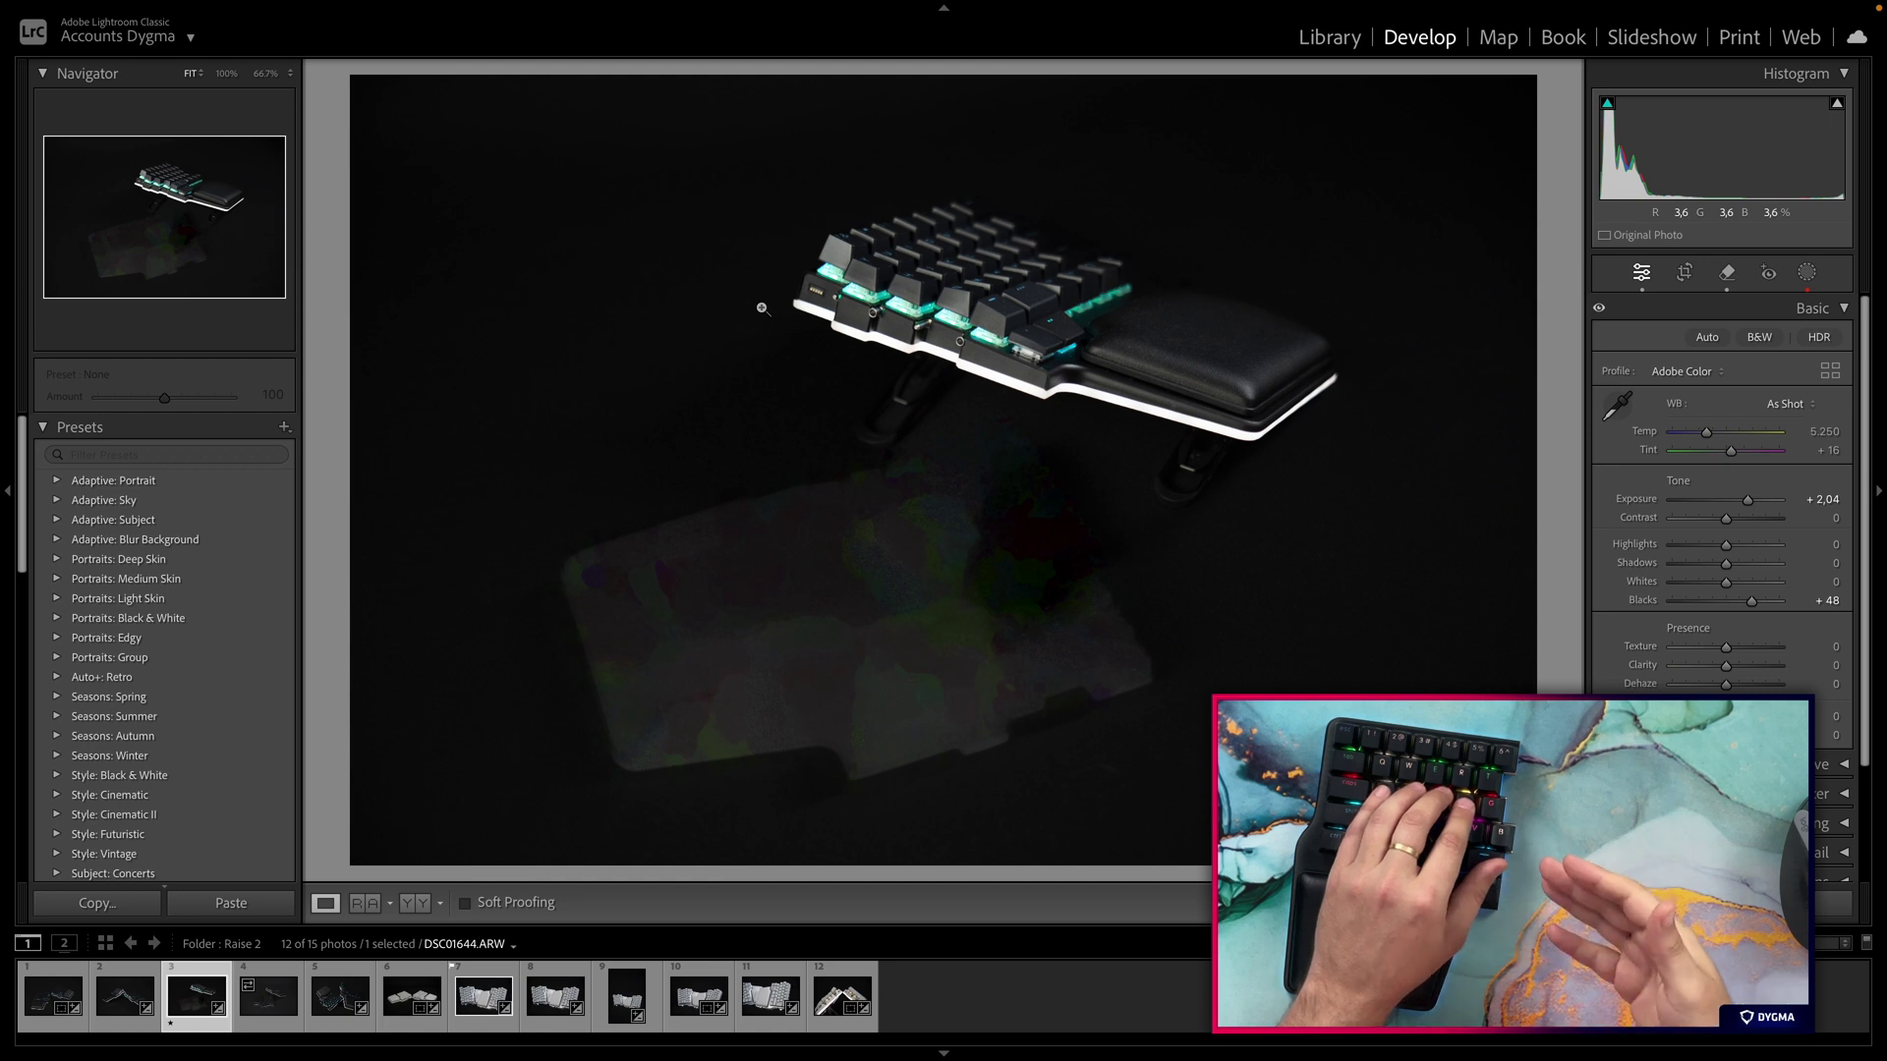
Arrow through the filmstrip to DSC01650 and open Copy Settings with Cmd+Shift+C
key(Right)
key(Right)
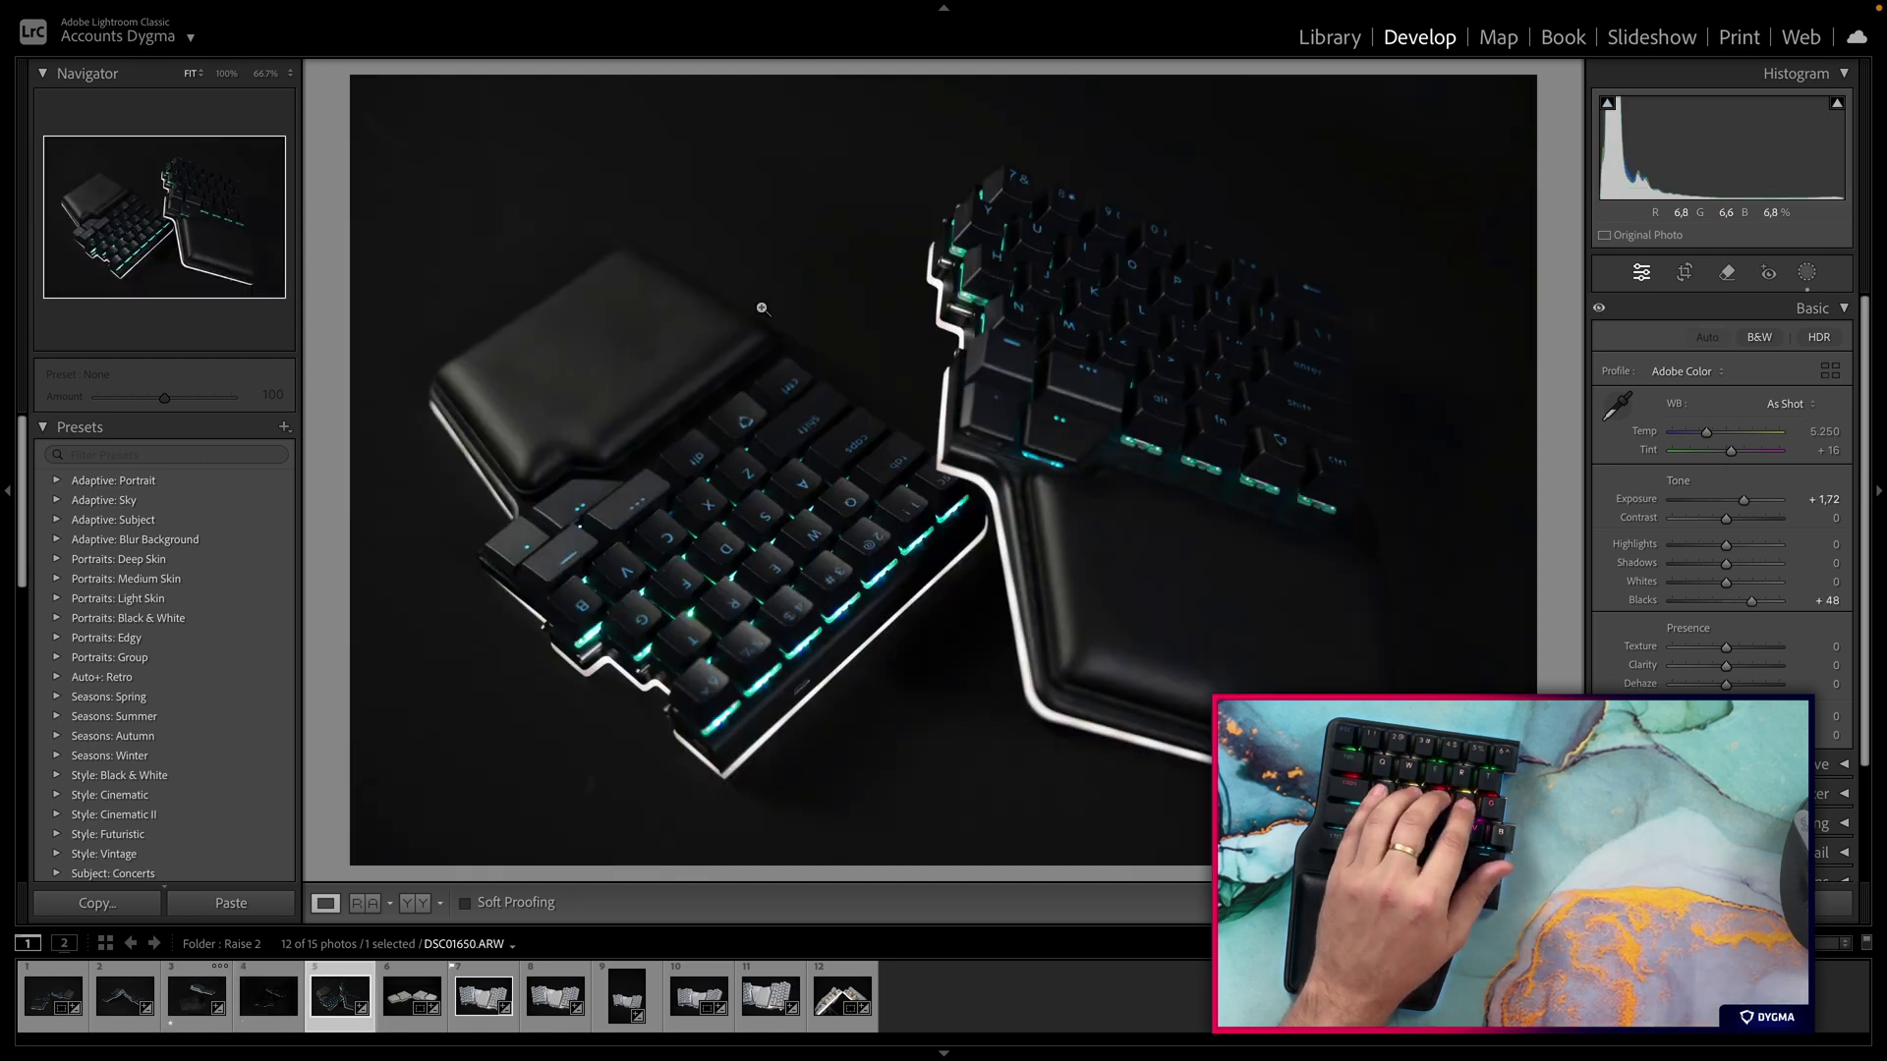
key(Left)
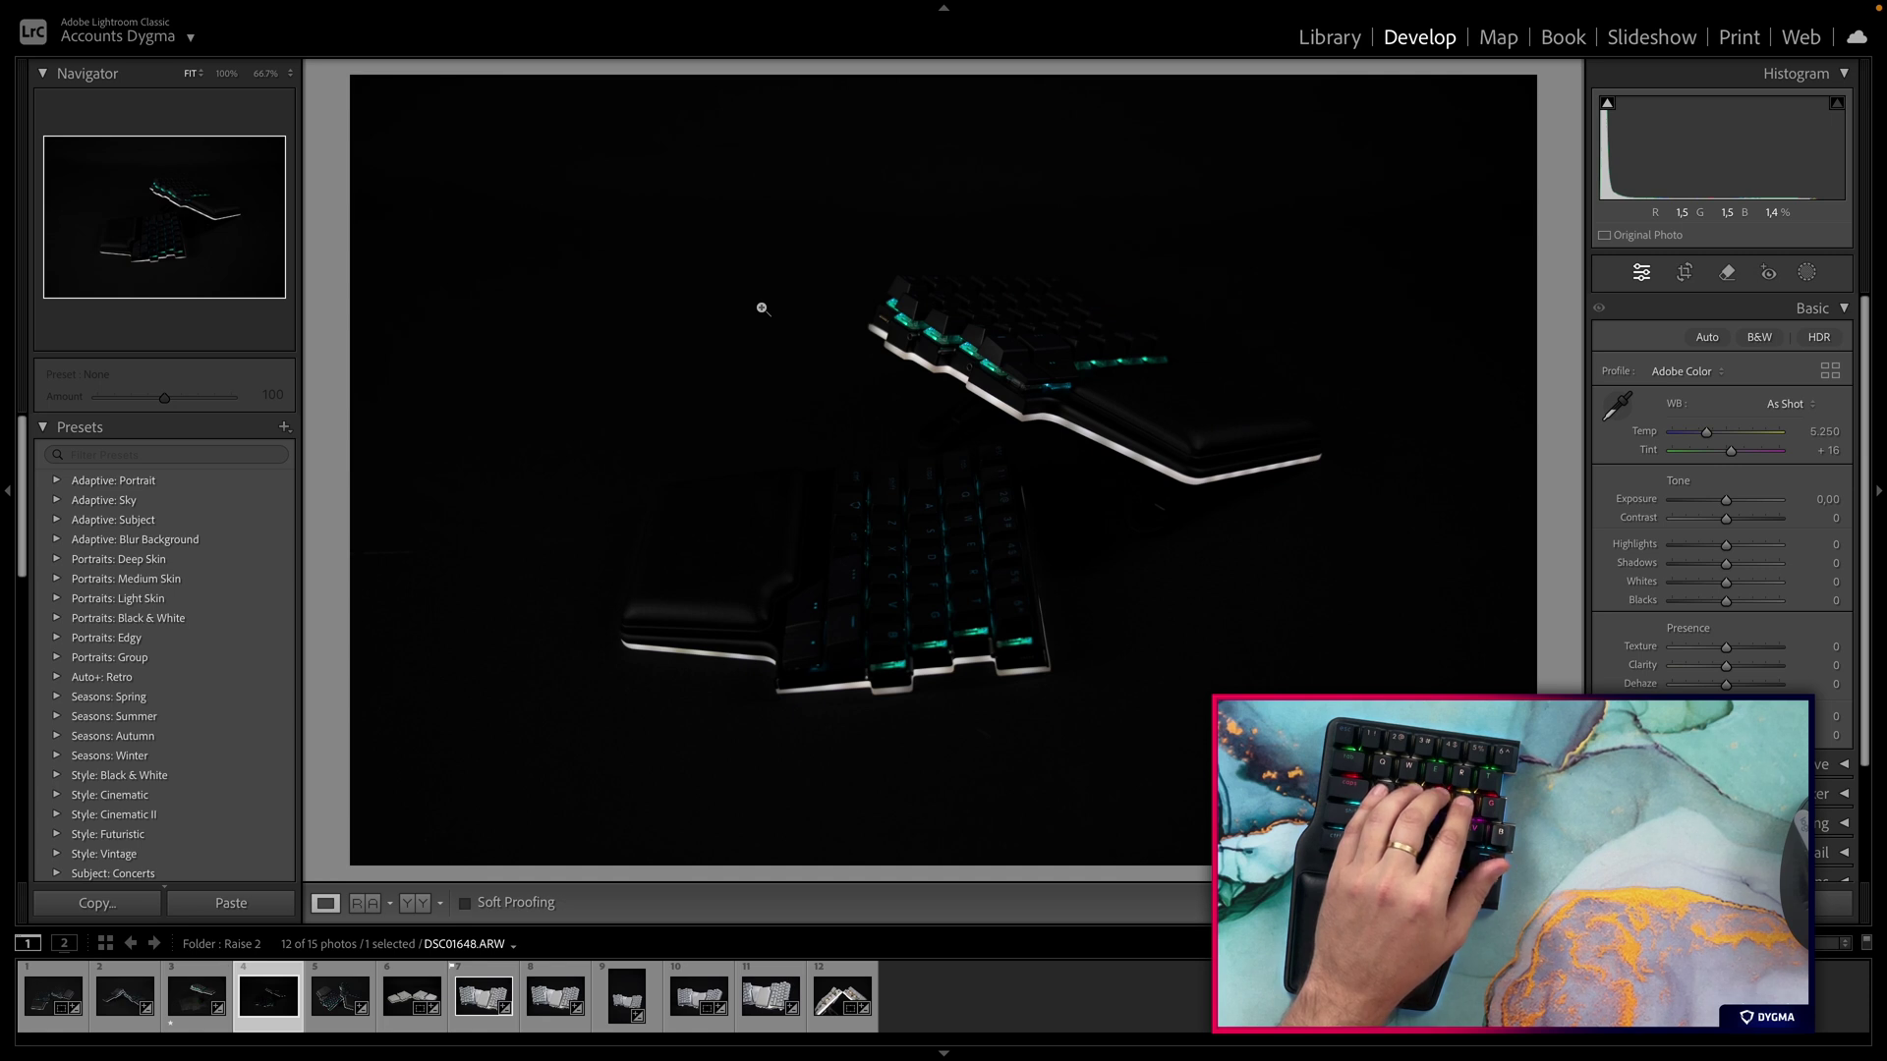
key(Right)
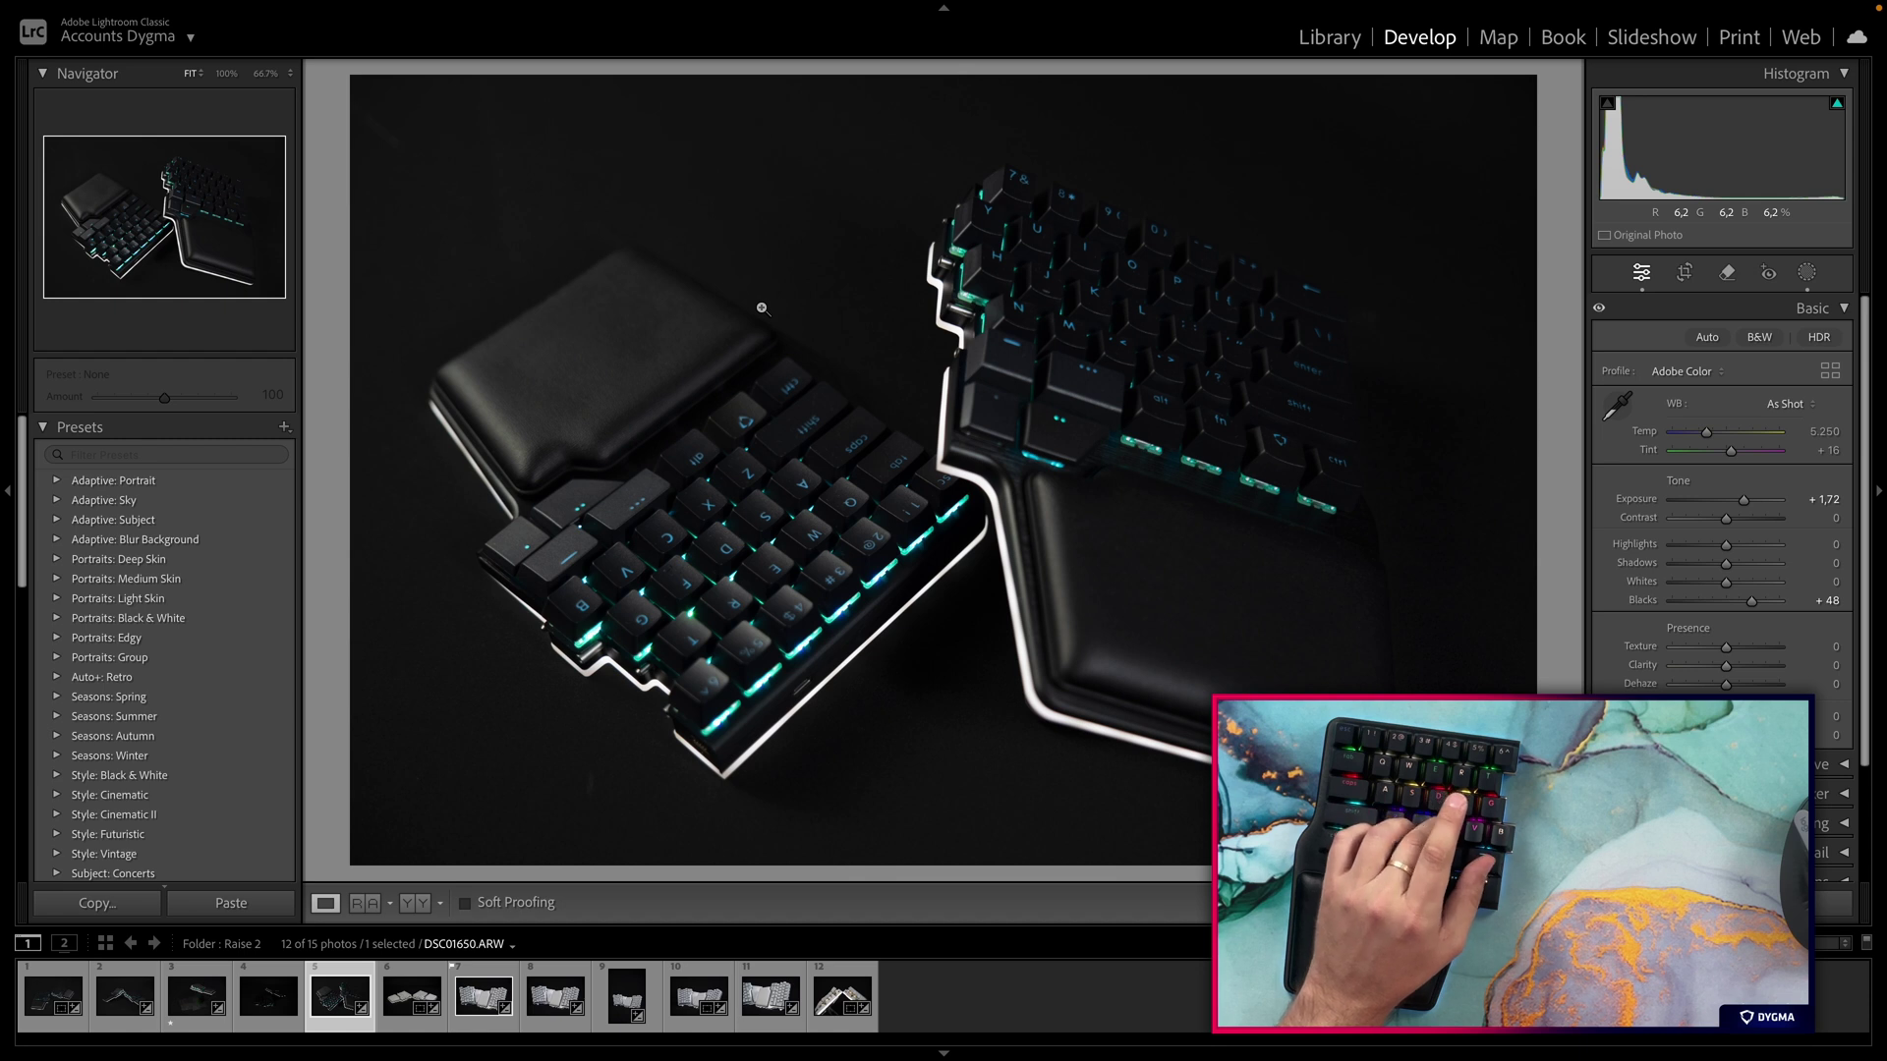
key(super+shift+c)
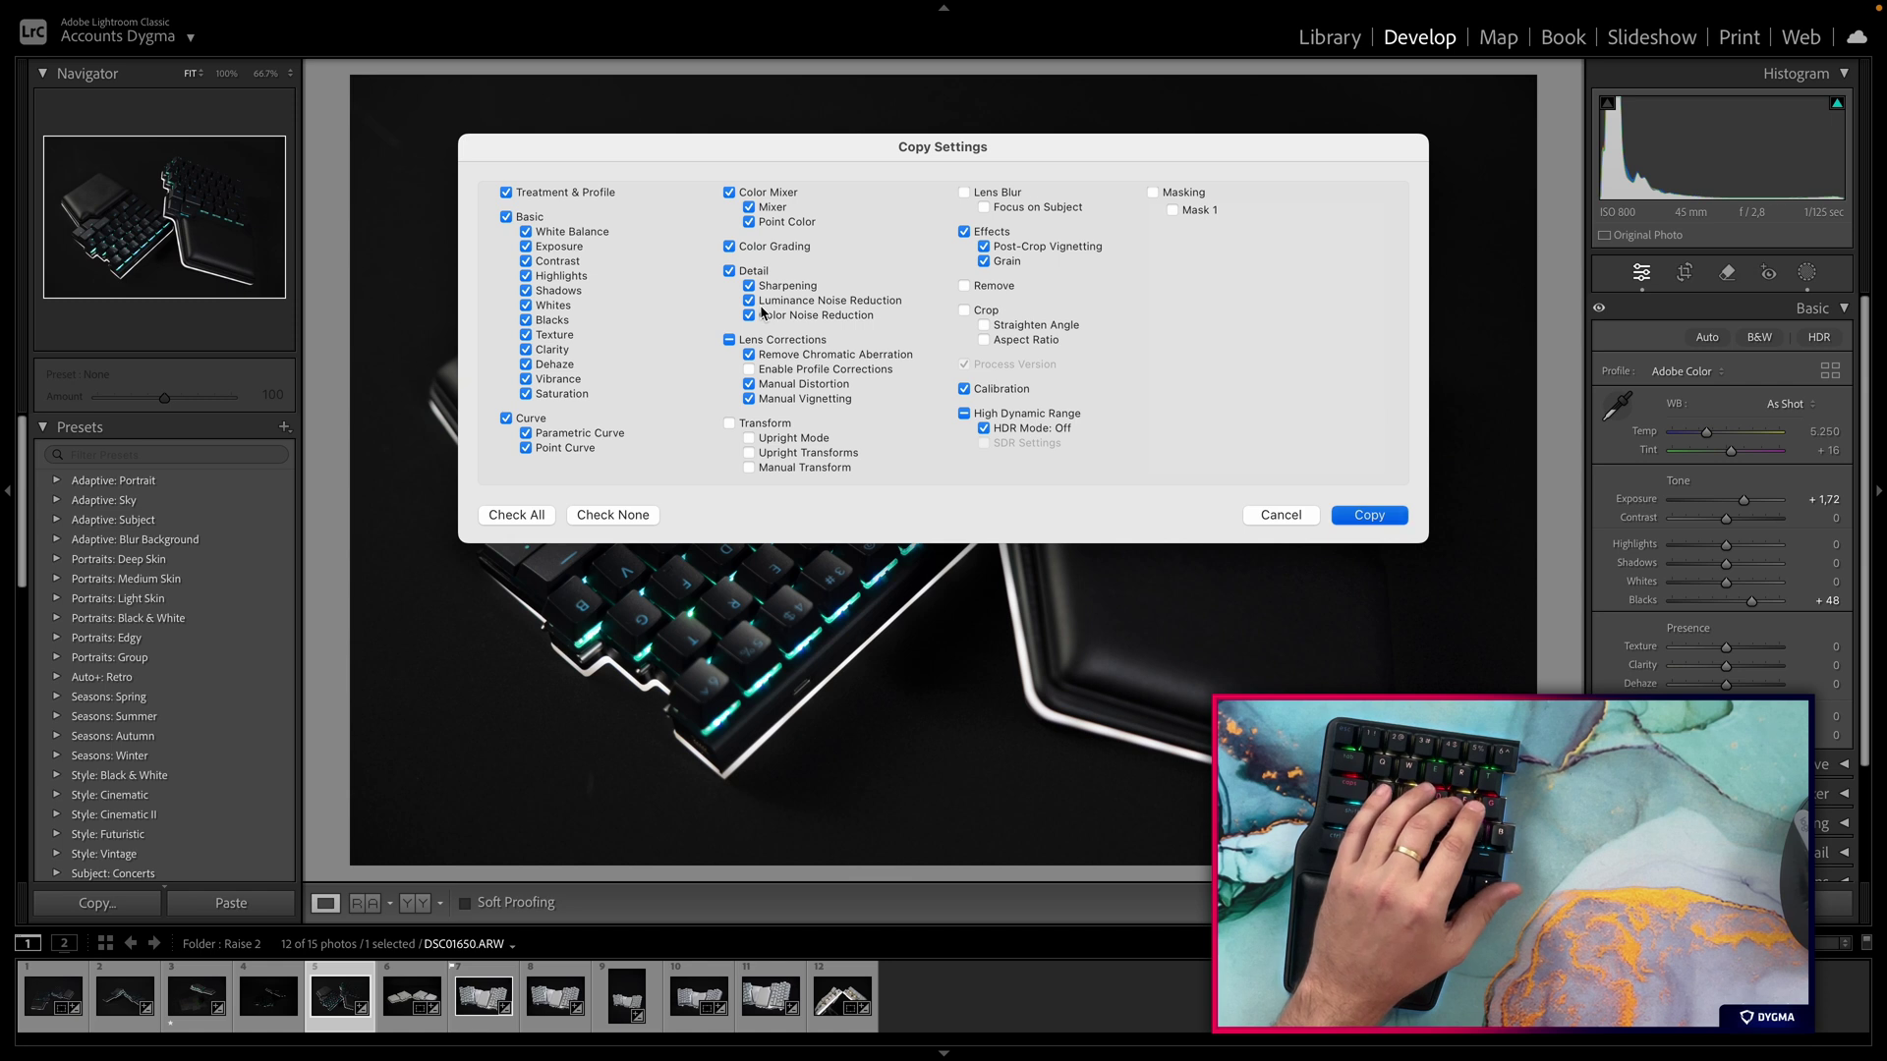
Dismiss the Copy Settings dialog with Enter
key(Return)
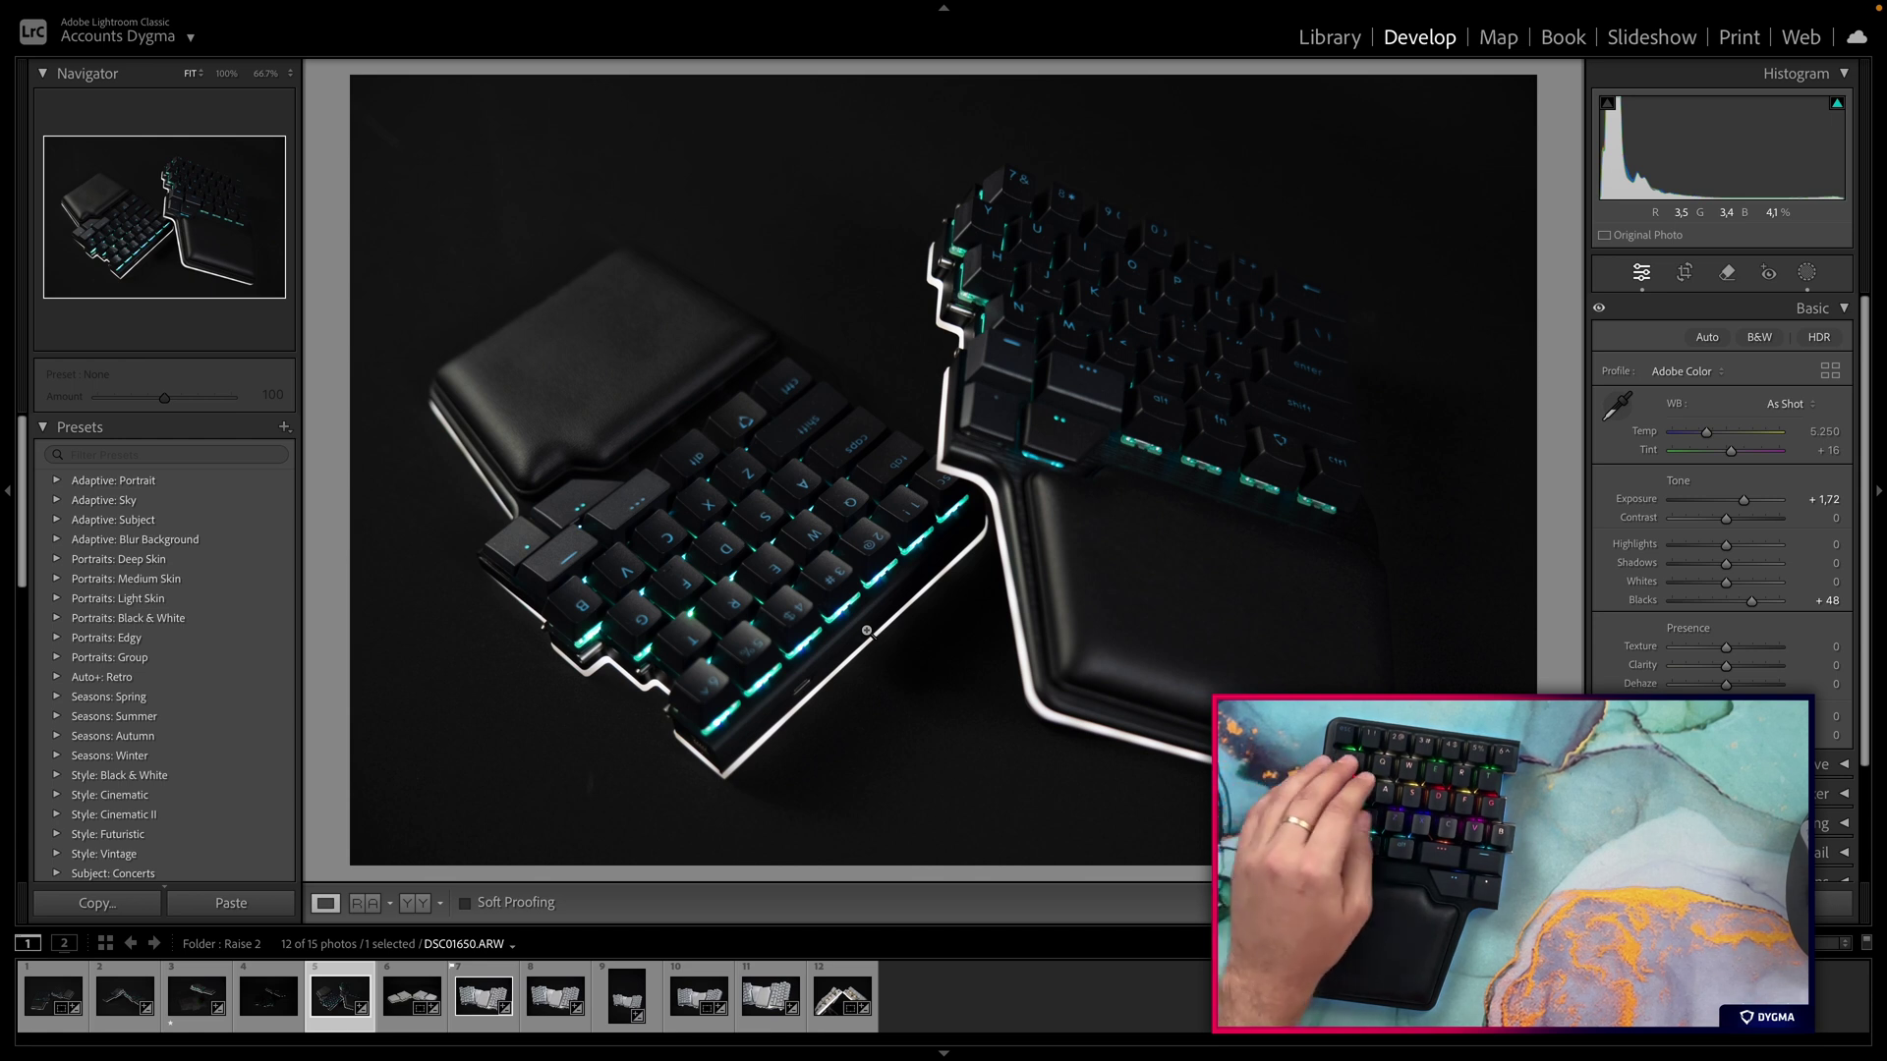
Use the comma/period and +/- shortcuts to set Exposure to +2,02, then open Masking with Shift+W
key(comma)
key(comma)
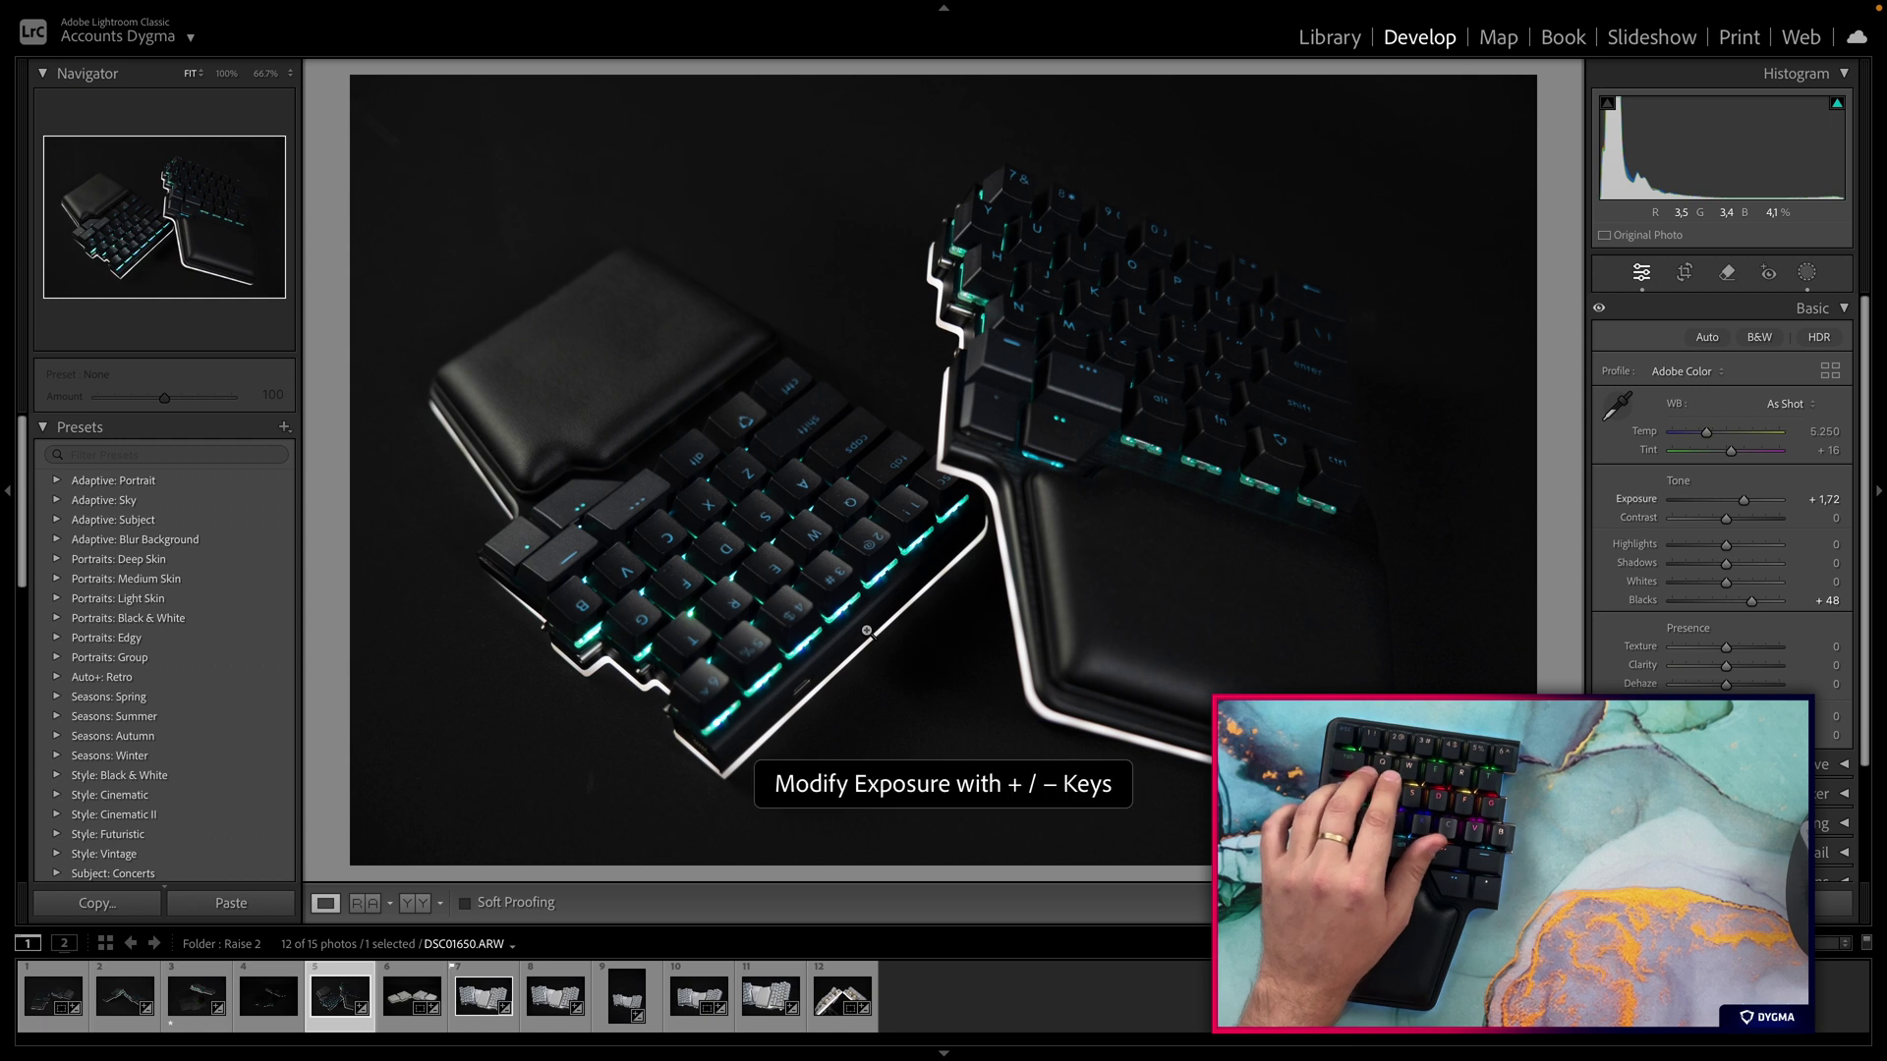
key(comma)
key(comma)
key(comma)
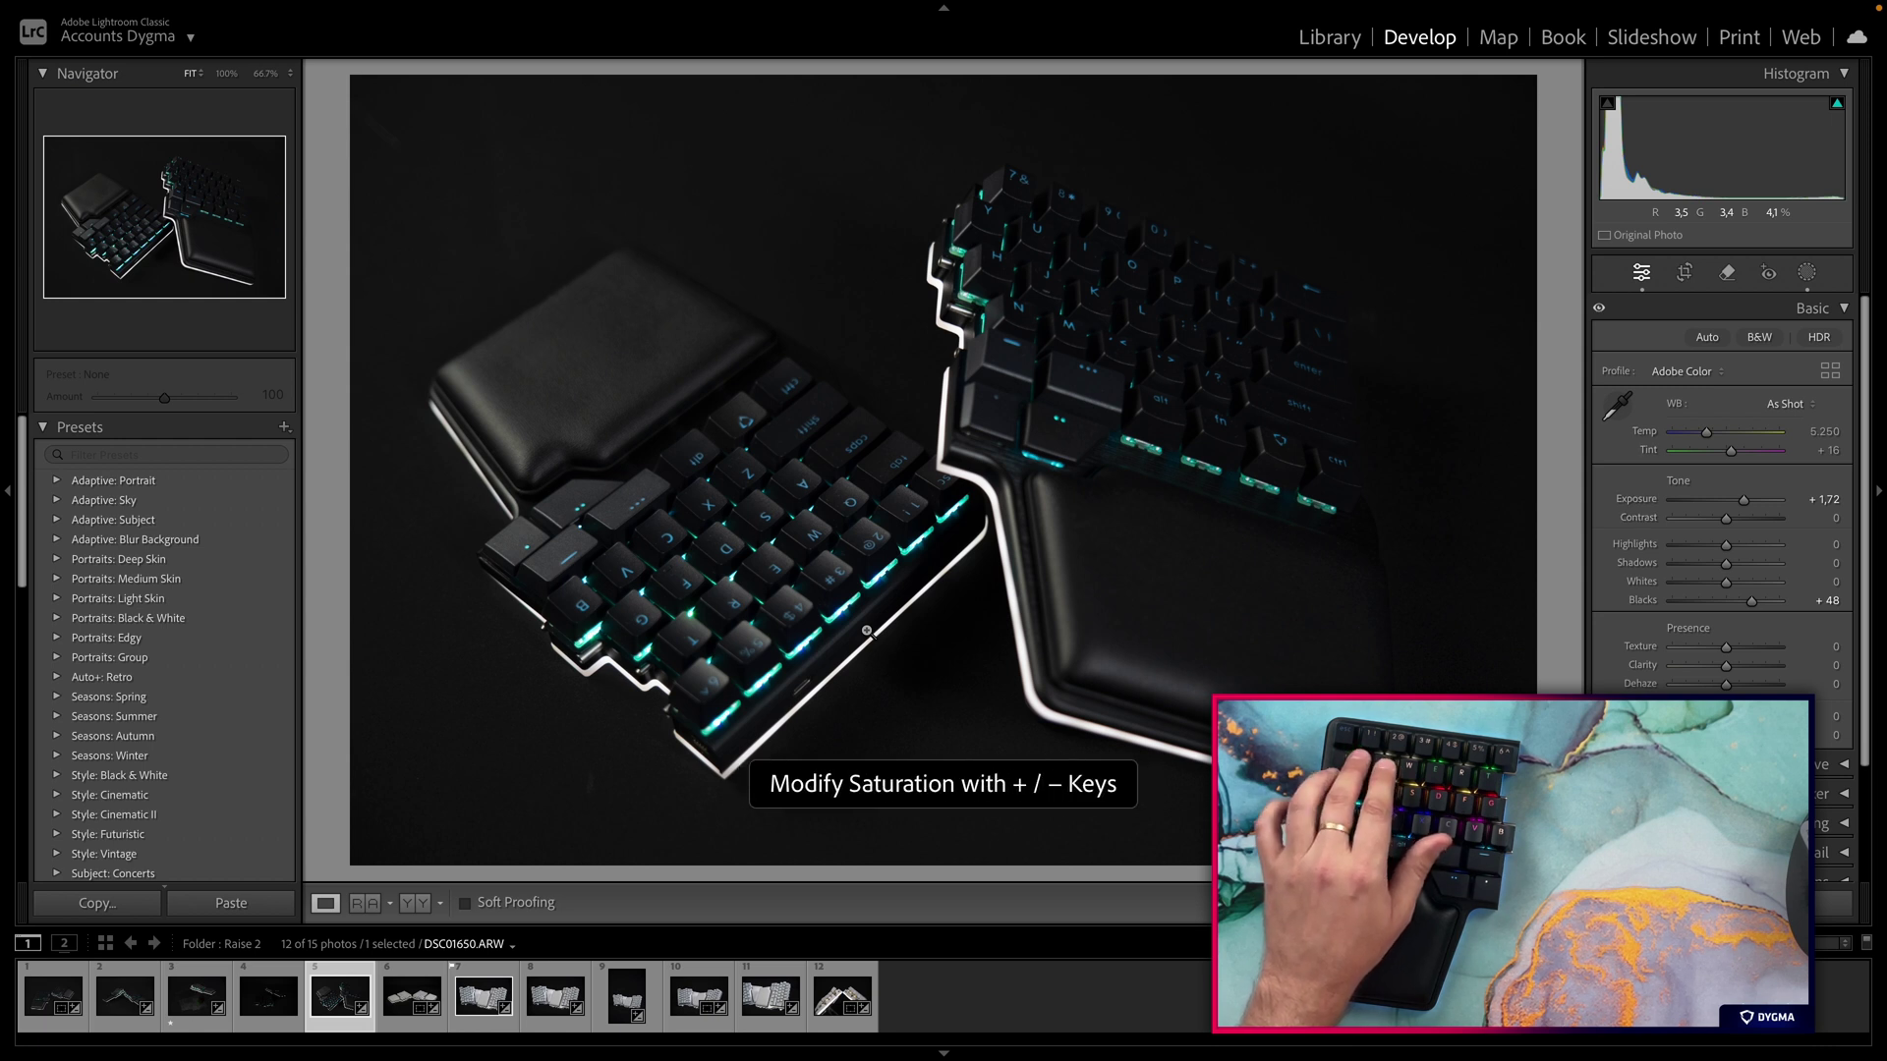
key(period)
key(period)
key(period)
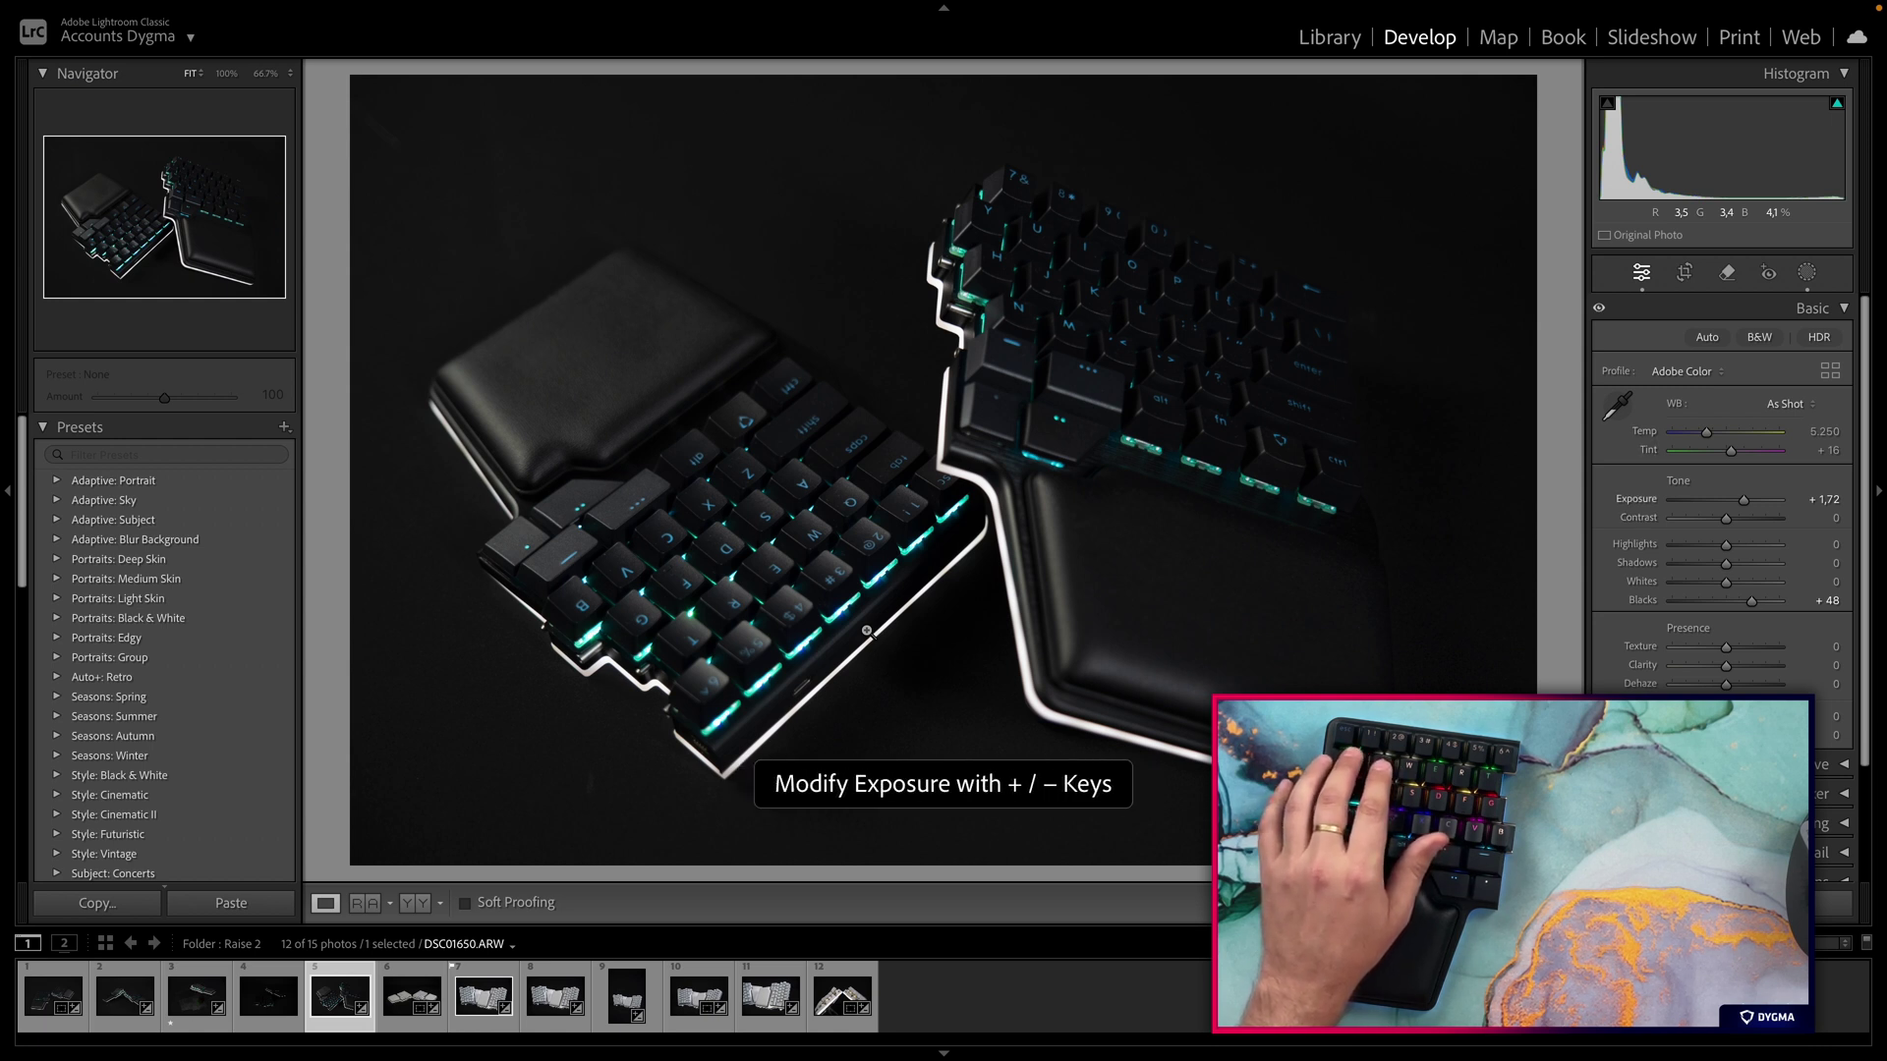
key(period)
key(comma)
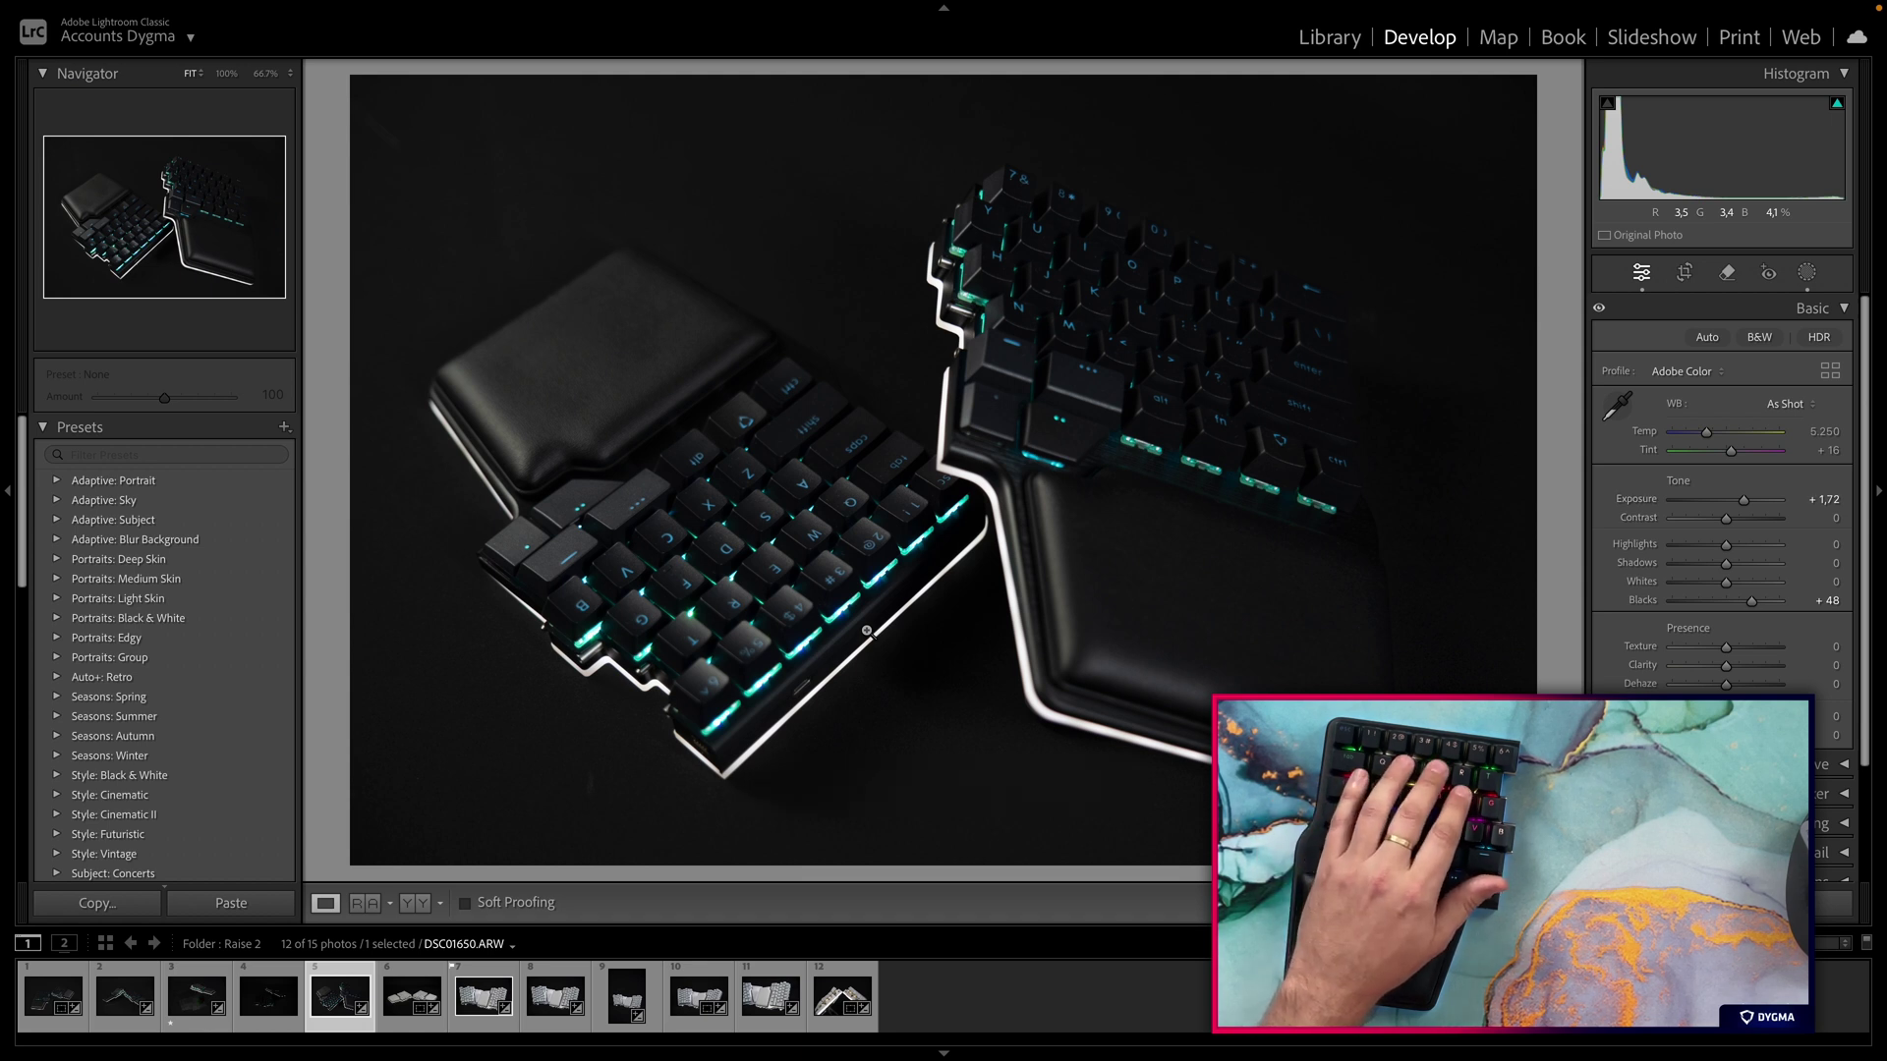
key(equal)
key(equal)
key(minus)
key(minus)
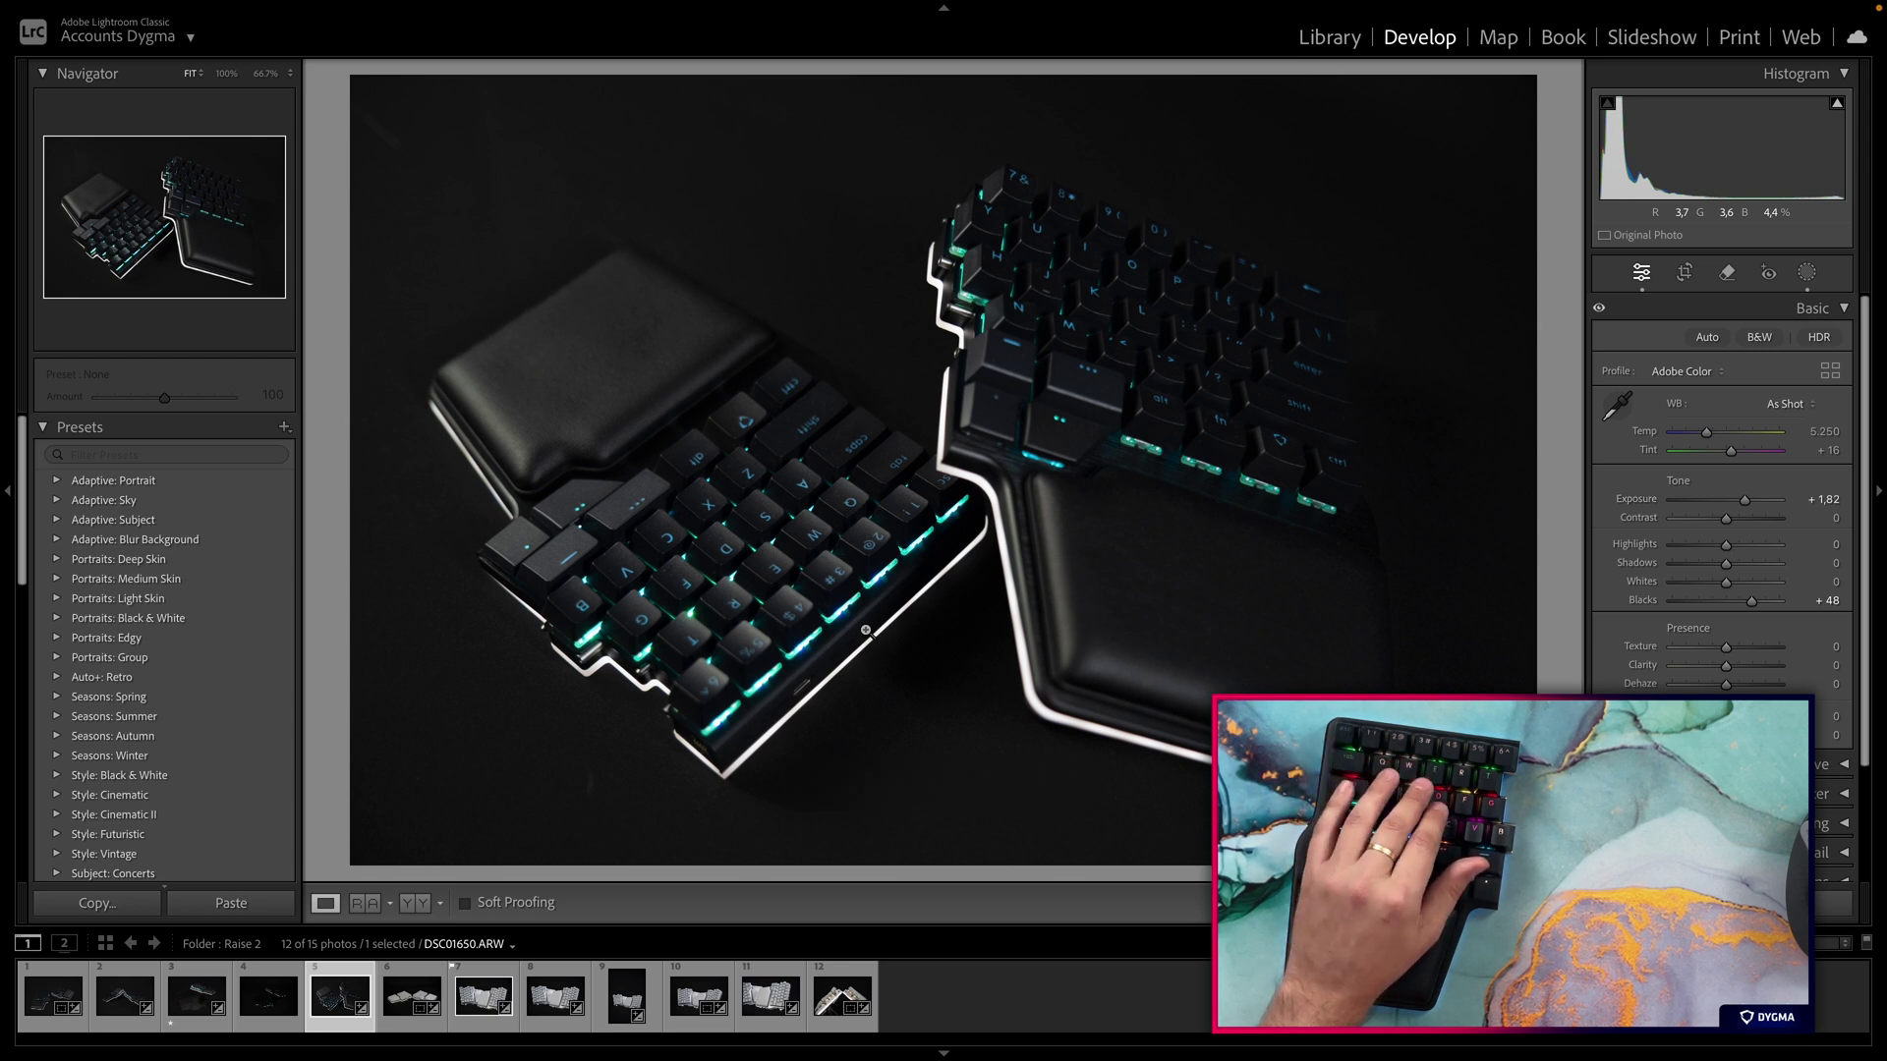
key(equal)
key(equal)
key(equal)
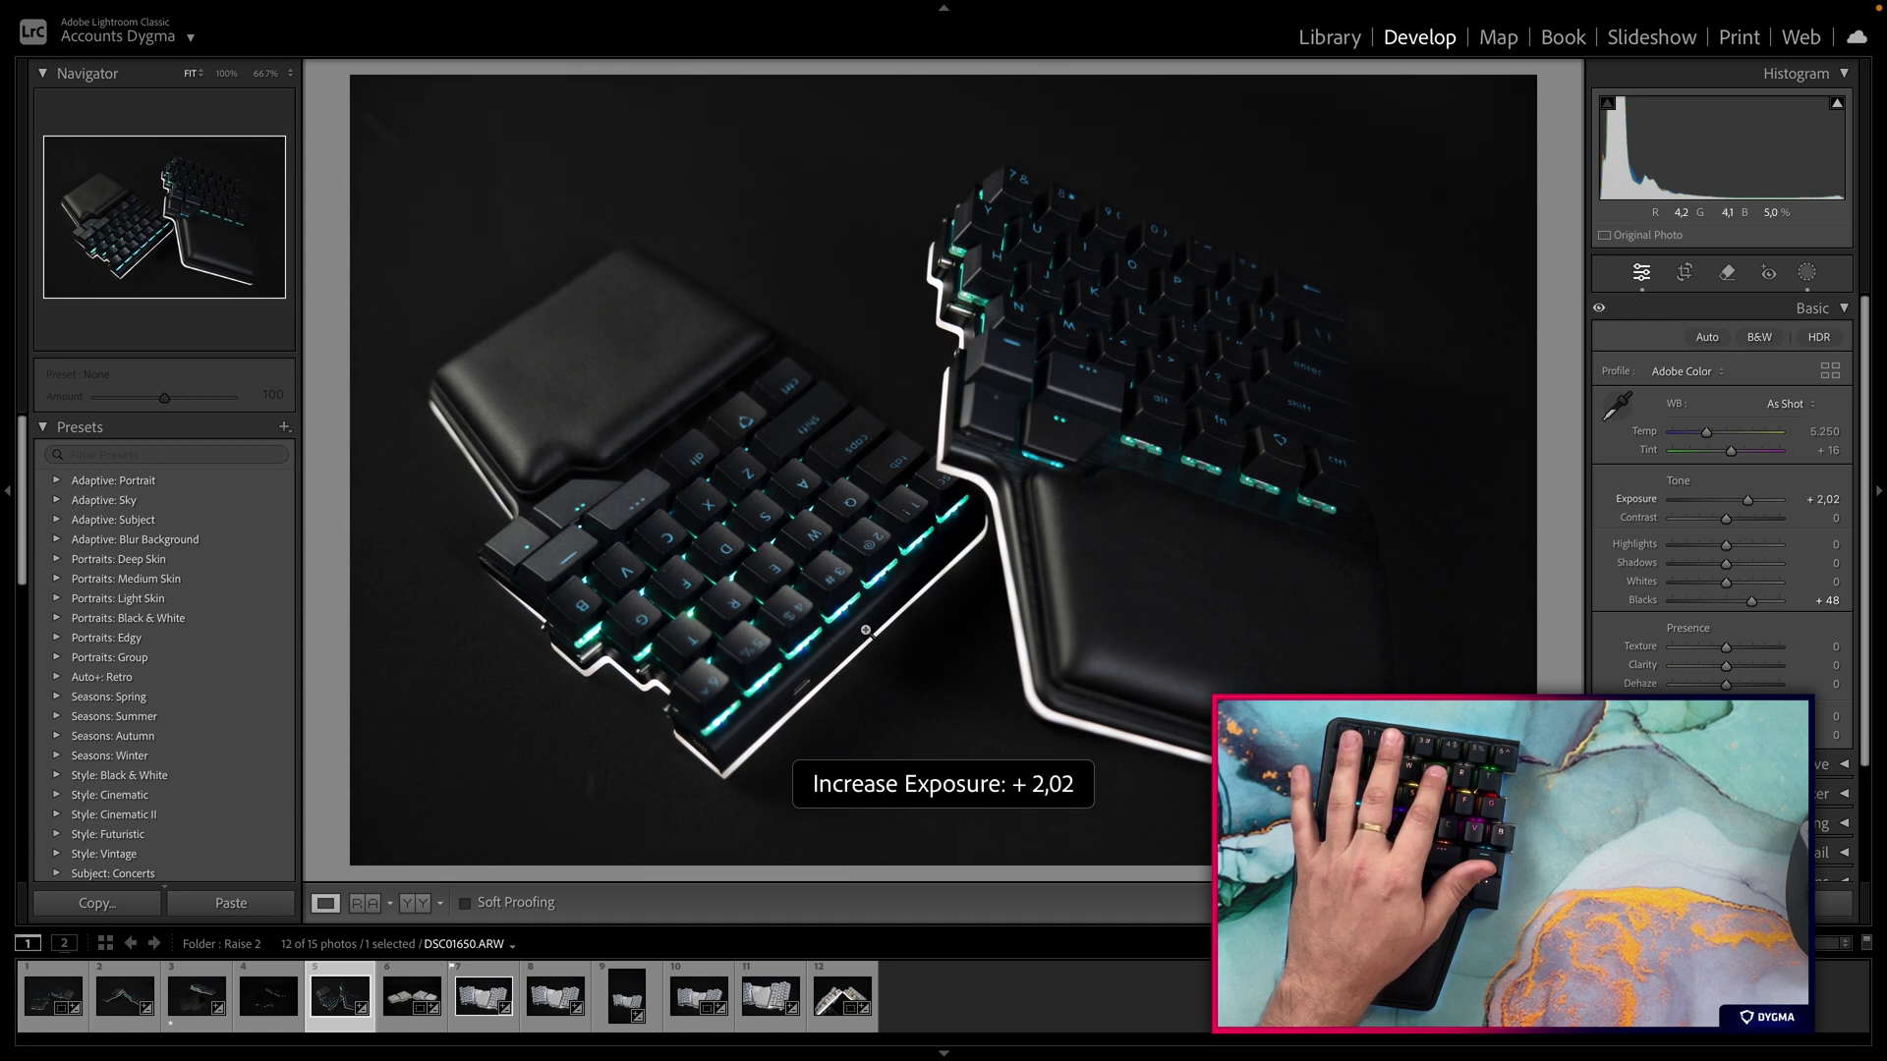
key(minus)
key(minus)
key(minus)
key(equal)
key(equal)
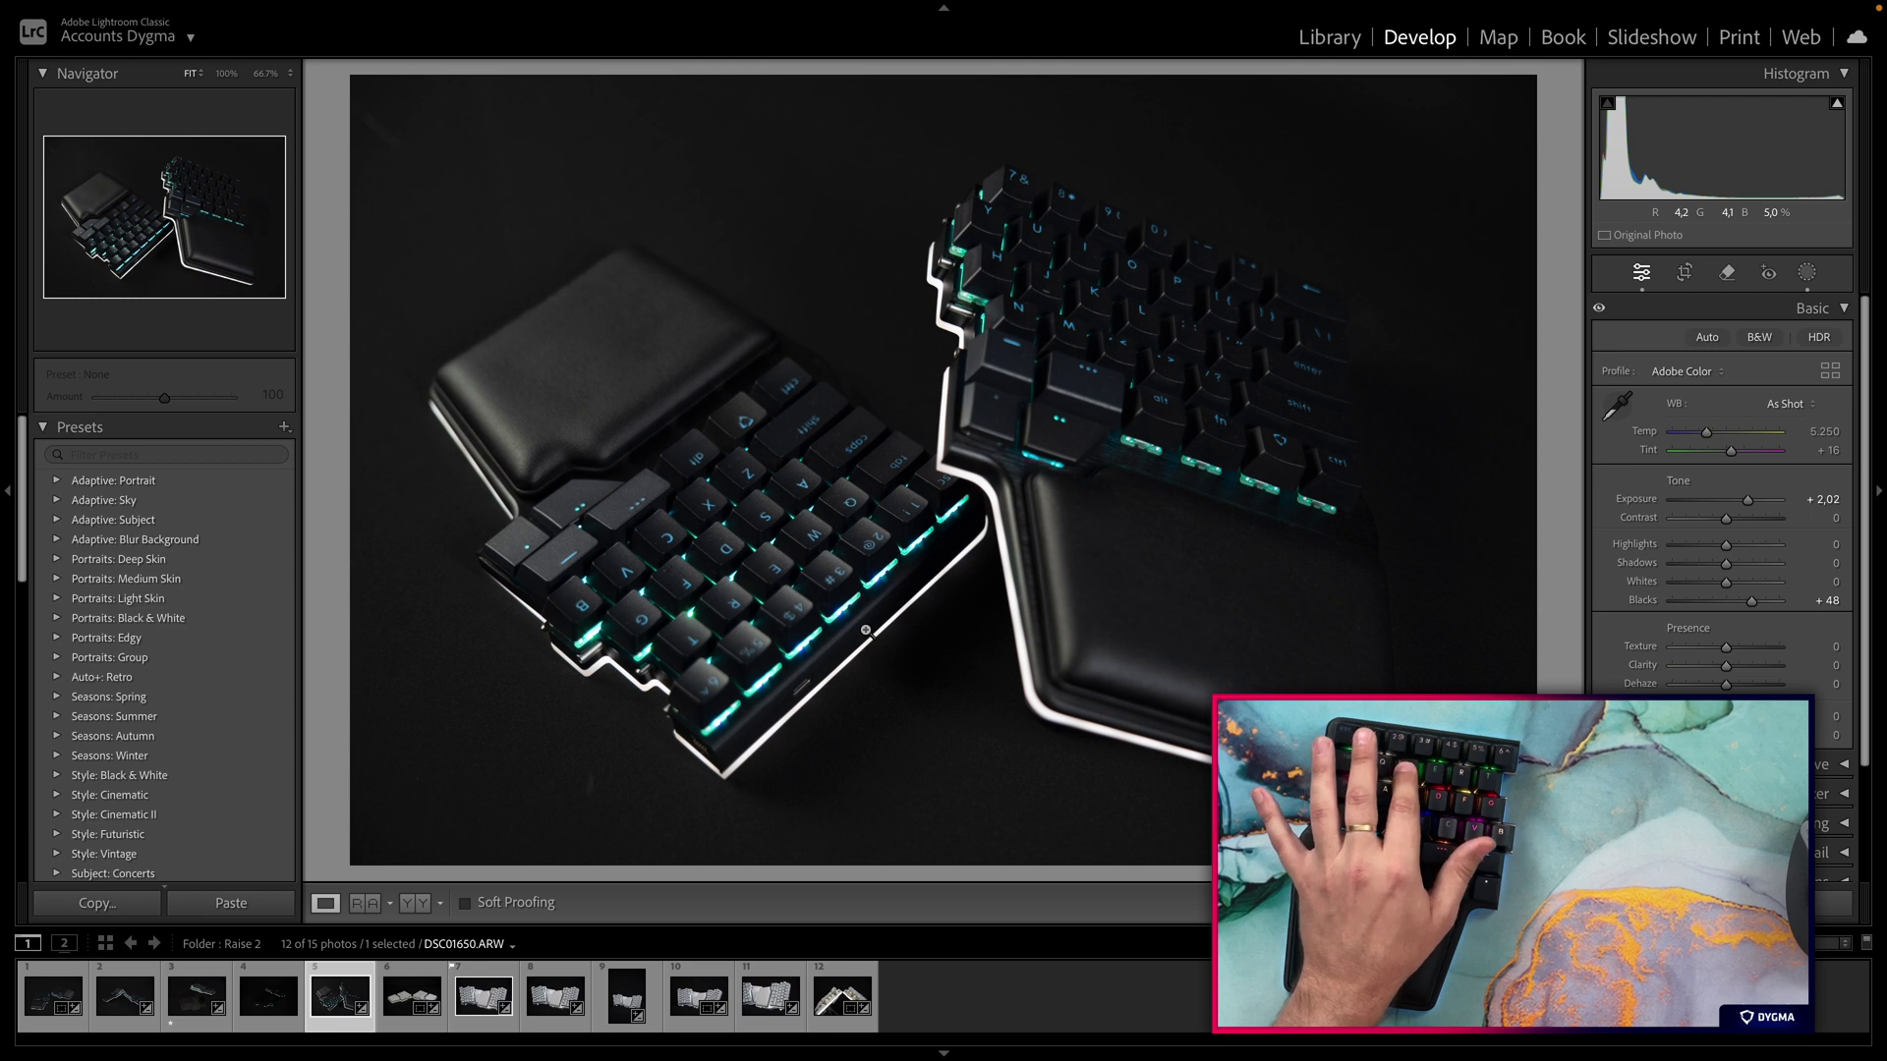
key(shift+w)
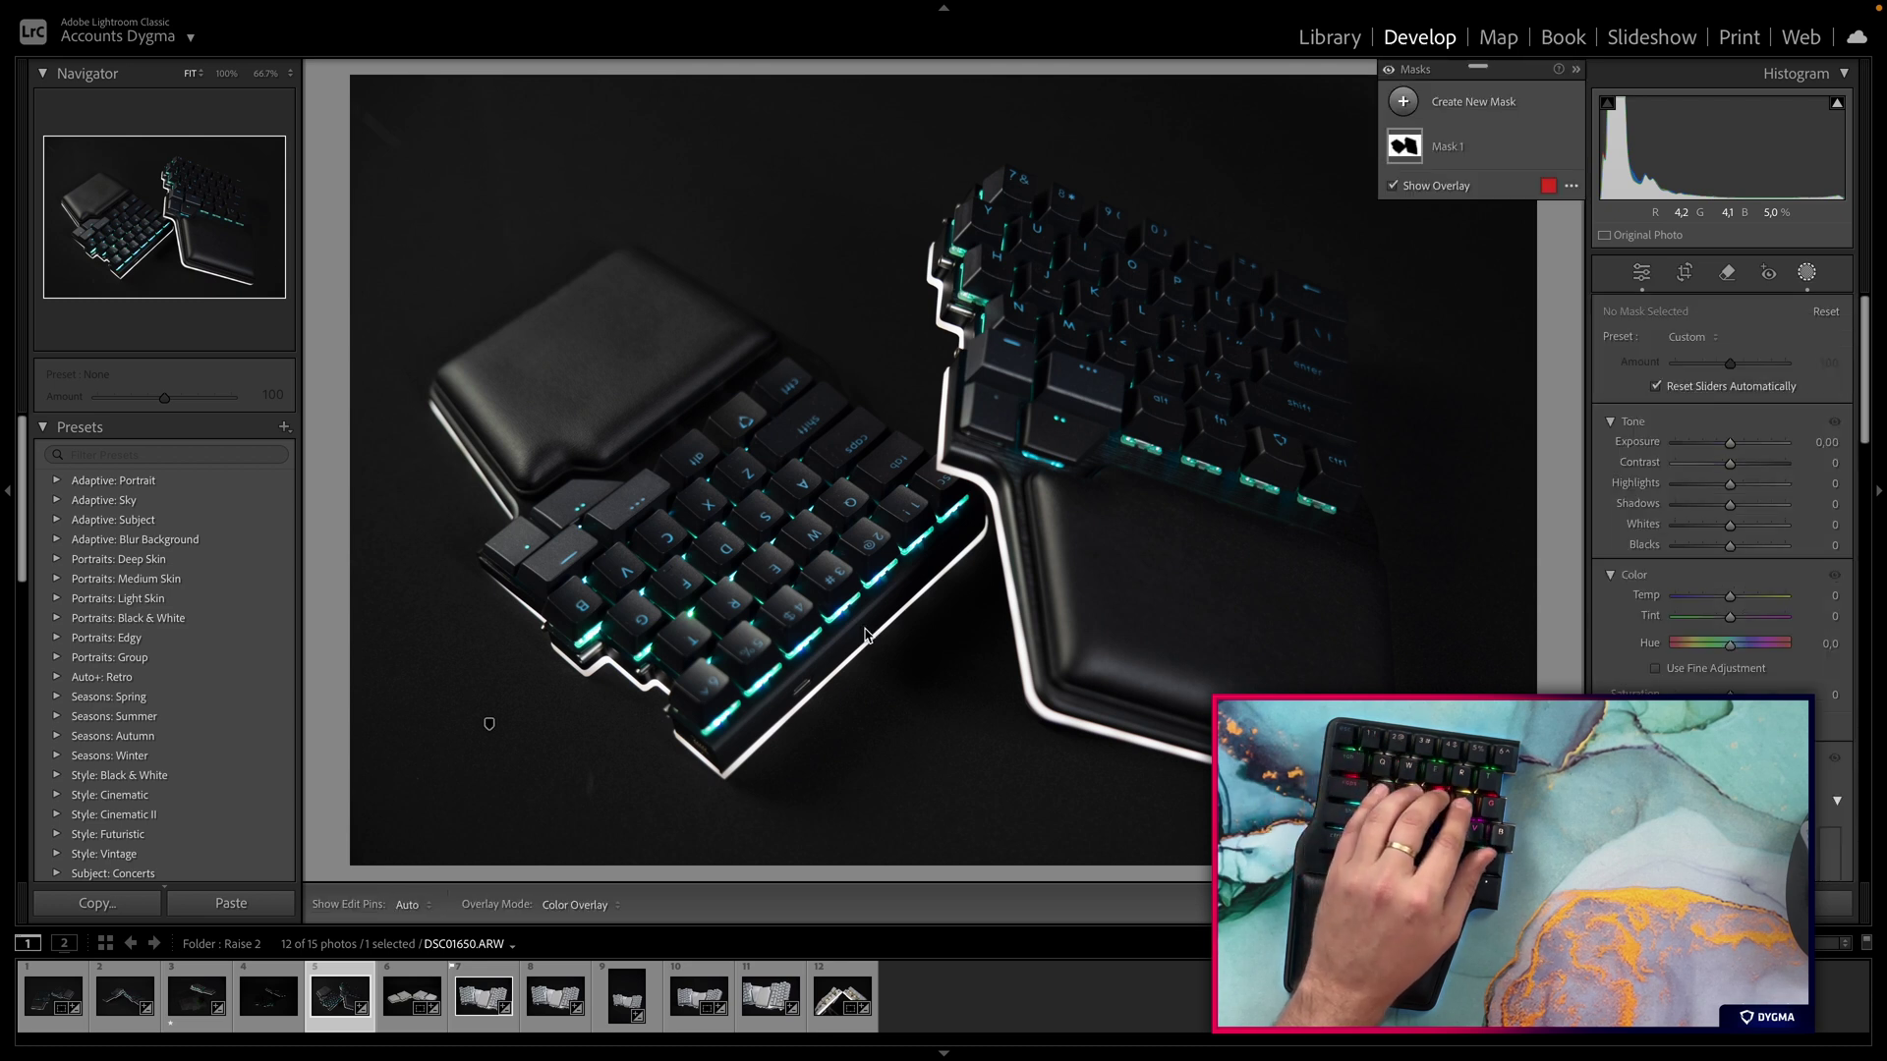
Add a Select Background mask, darken it to -0,67 exposure, and undo the Dehaze change
click(1402, 102)
click(1546, 189)
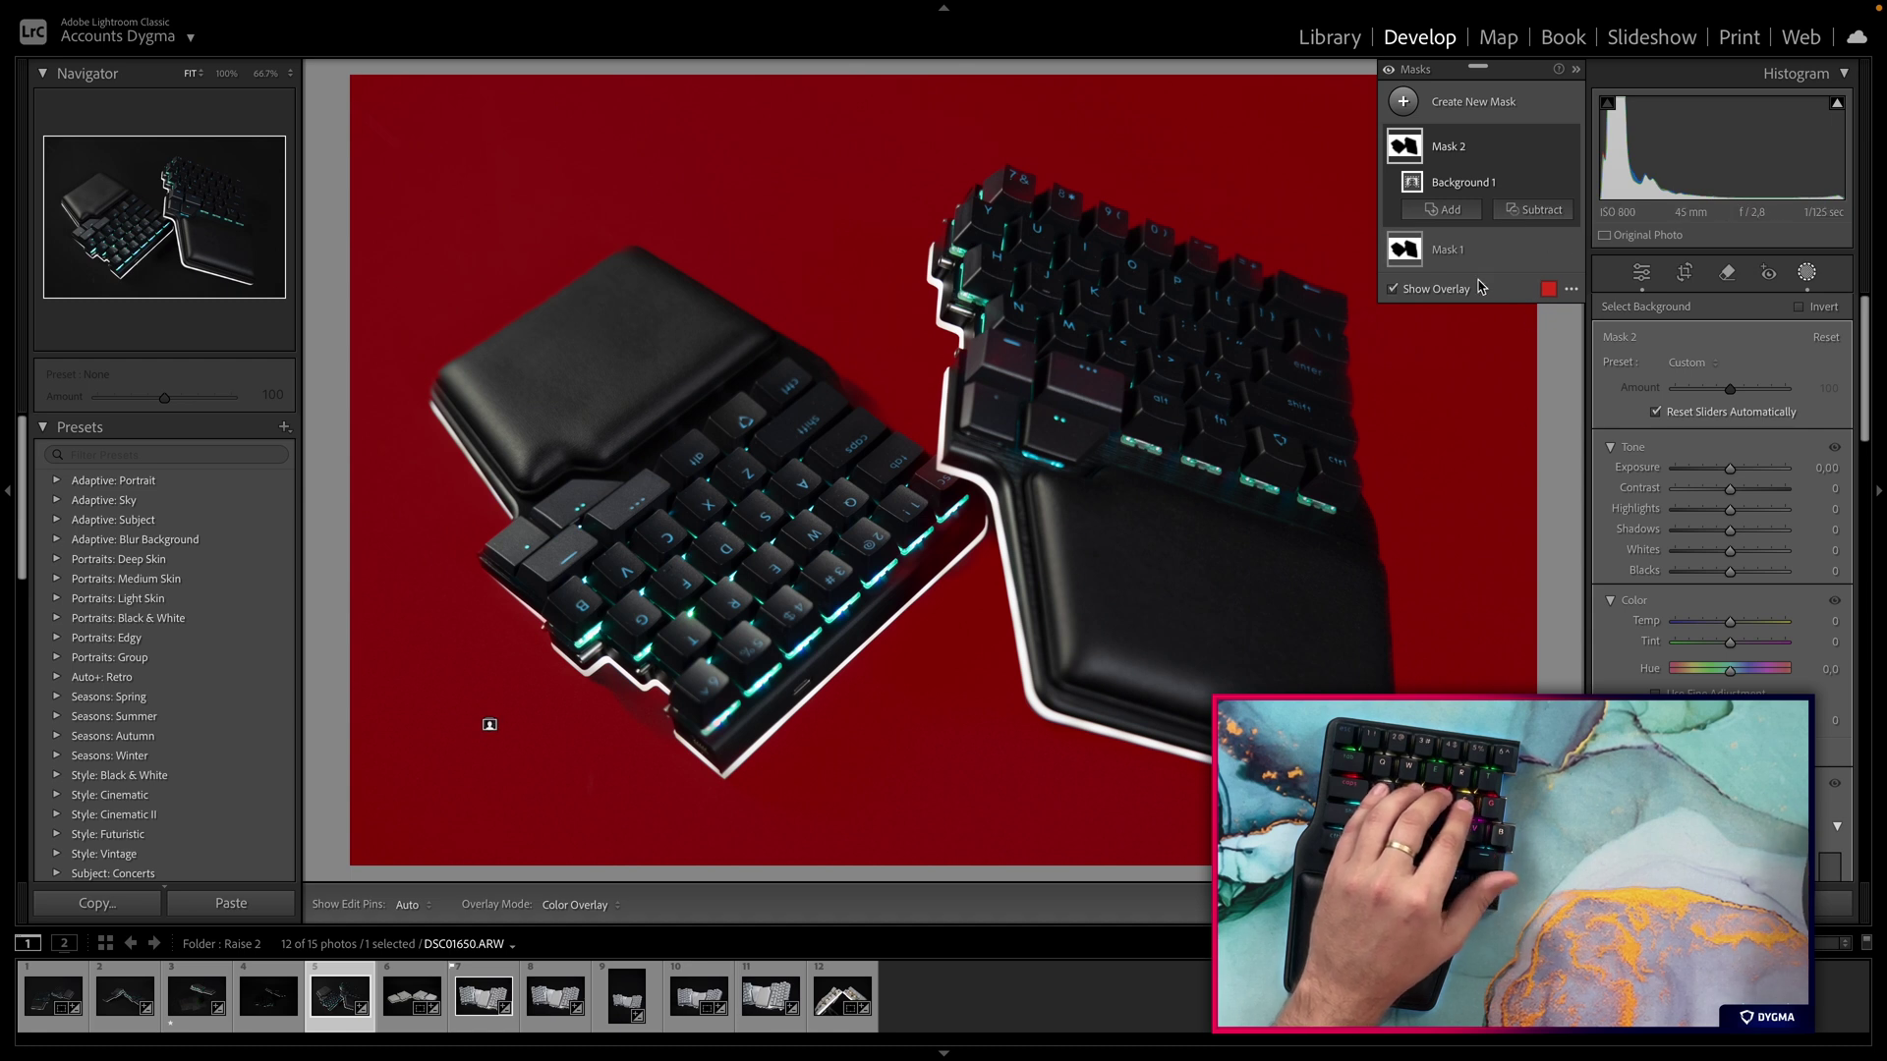
drag(1730, 469, 1716, 472)
scroll(1735, 570, down, 5)
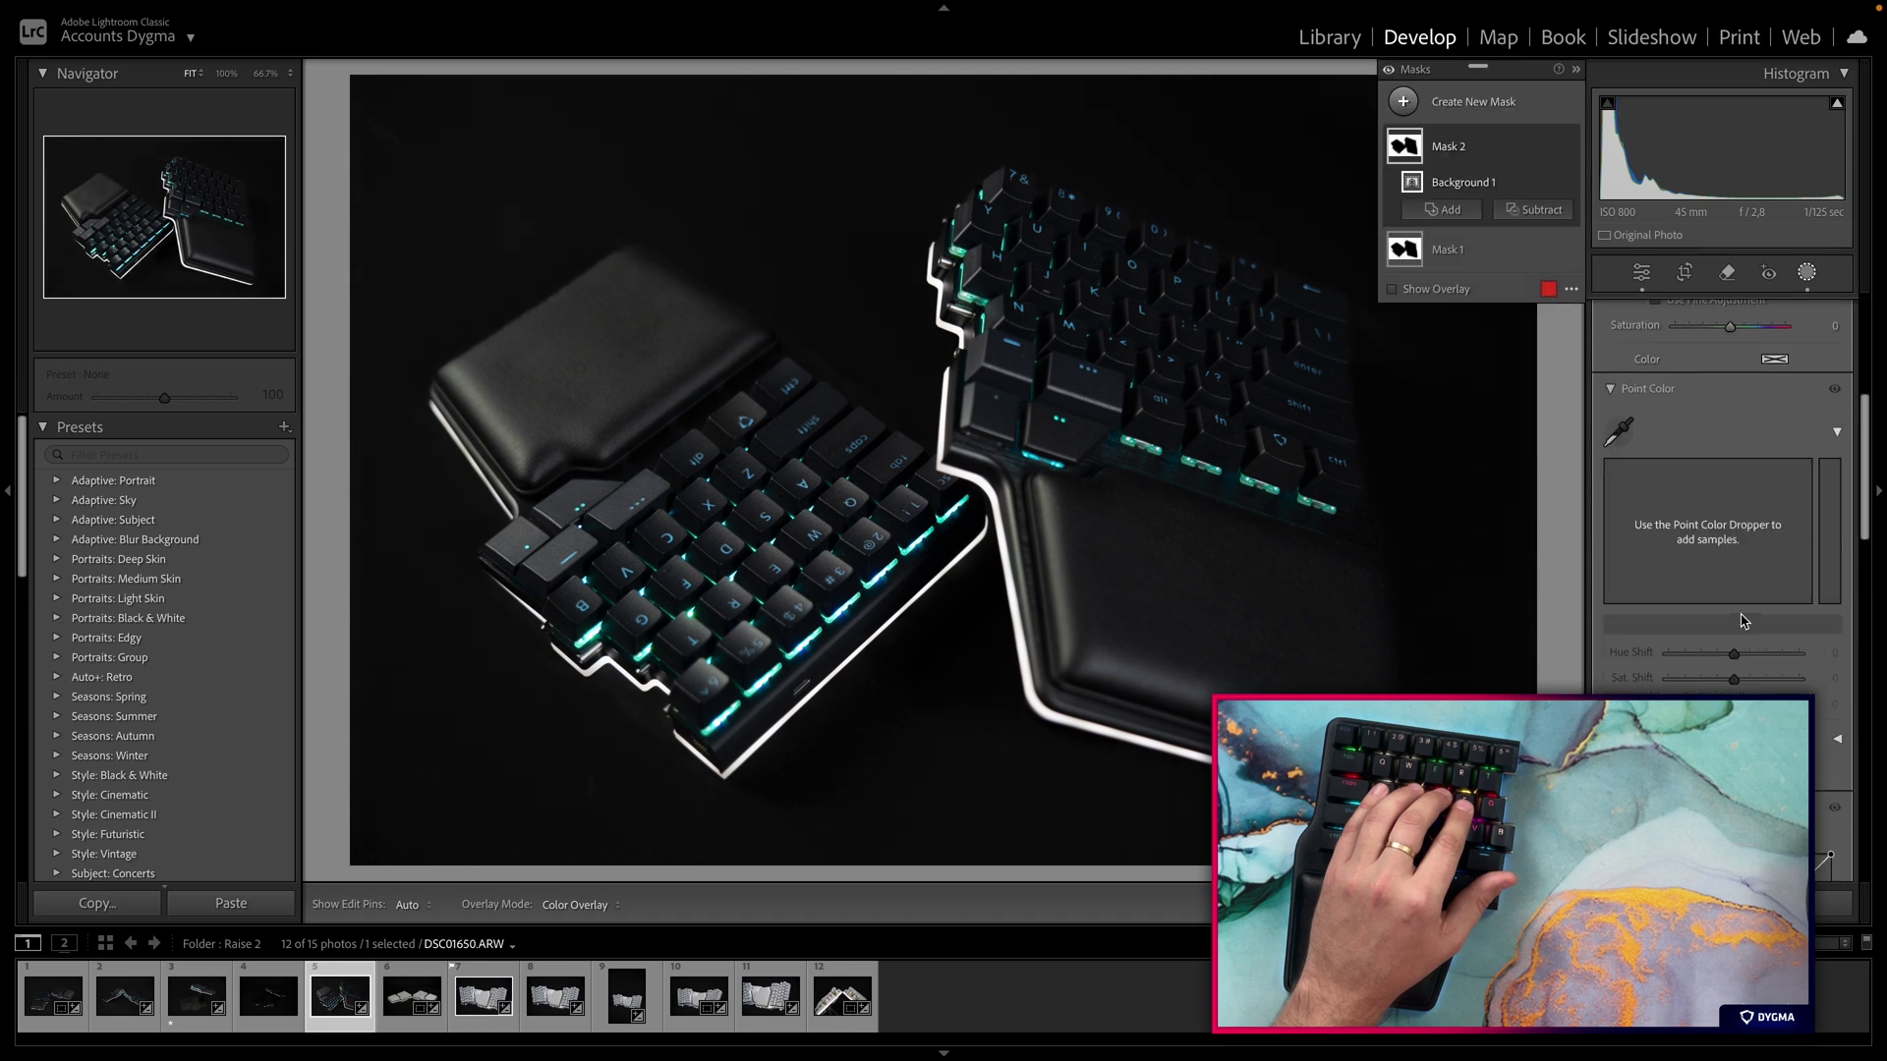
scroll(1743, 620, down, 8)
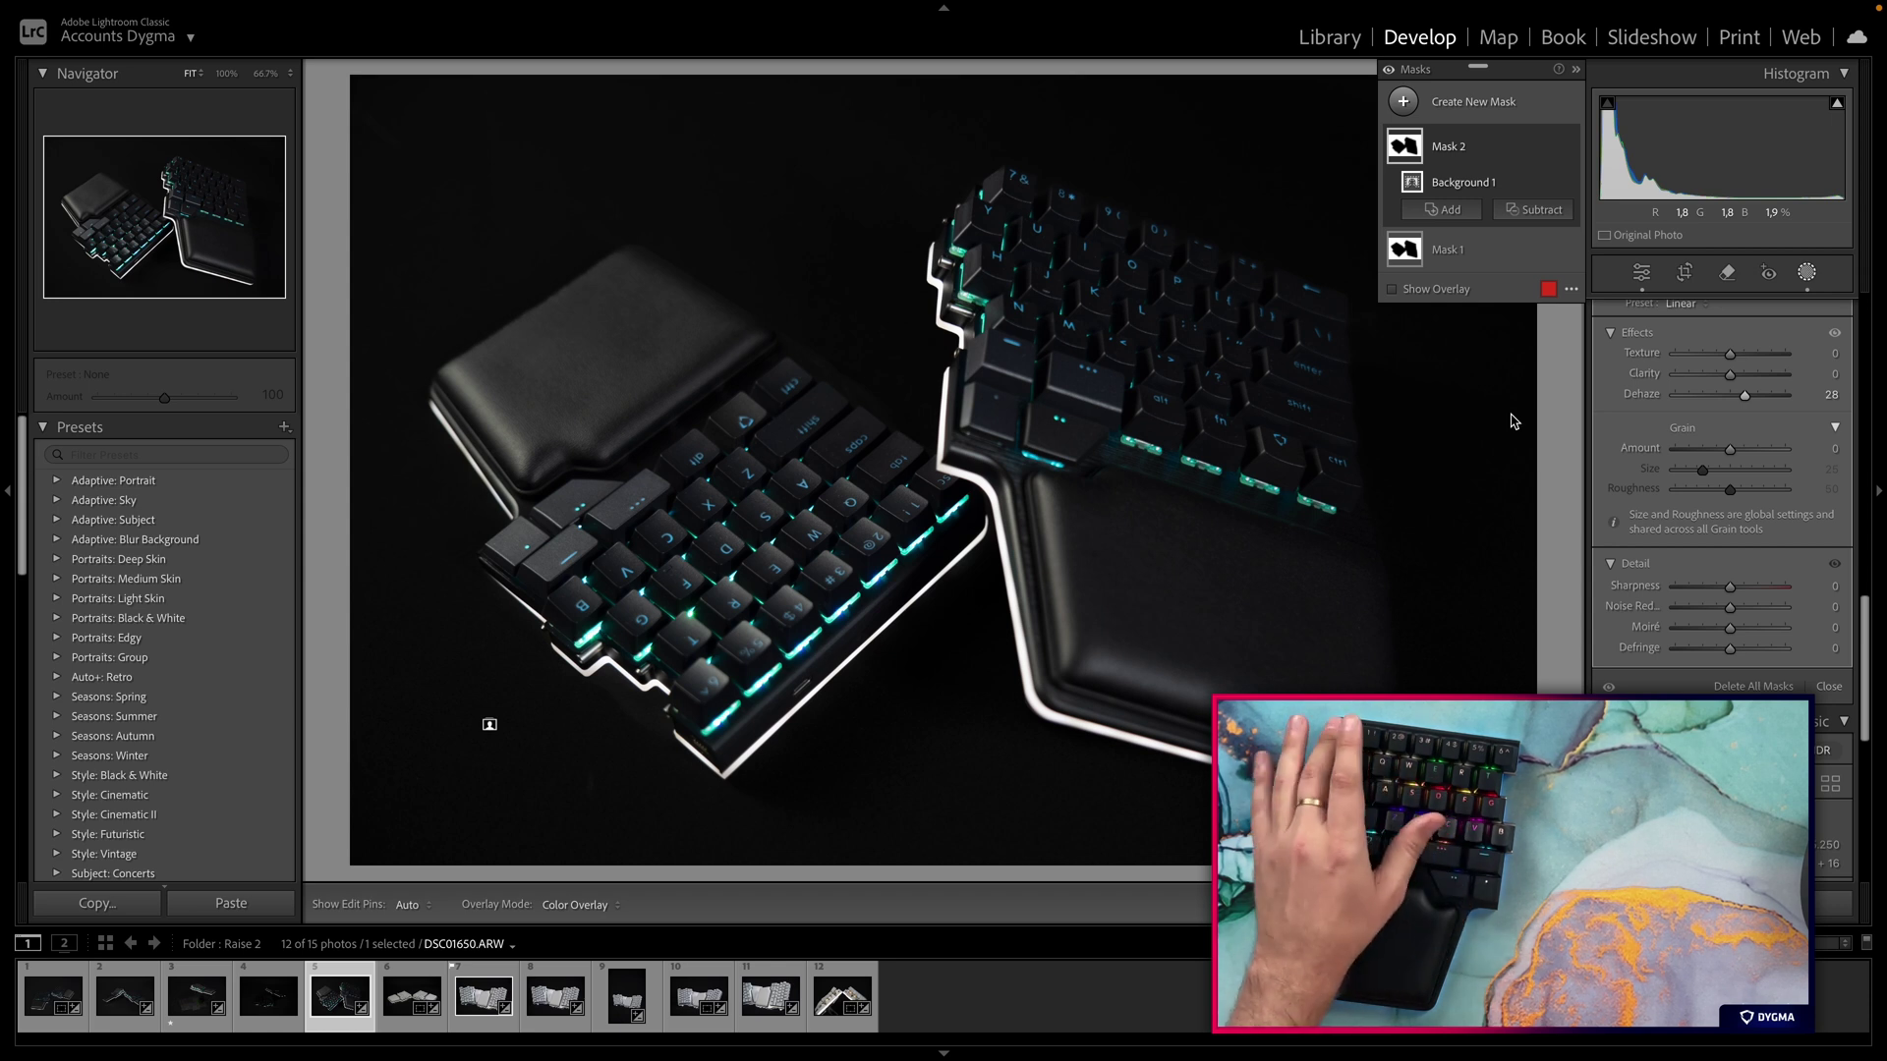
key(ctrl+z)
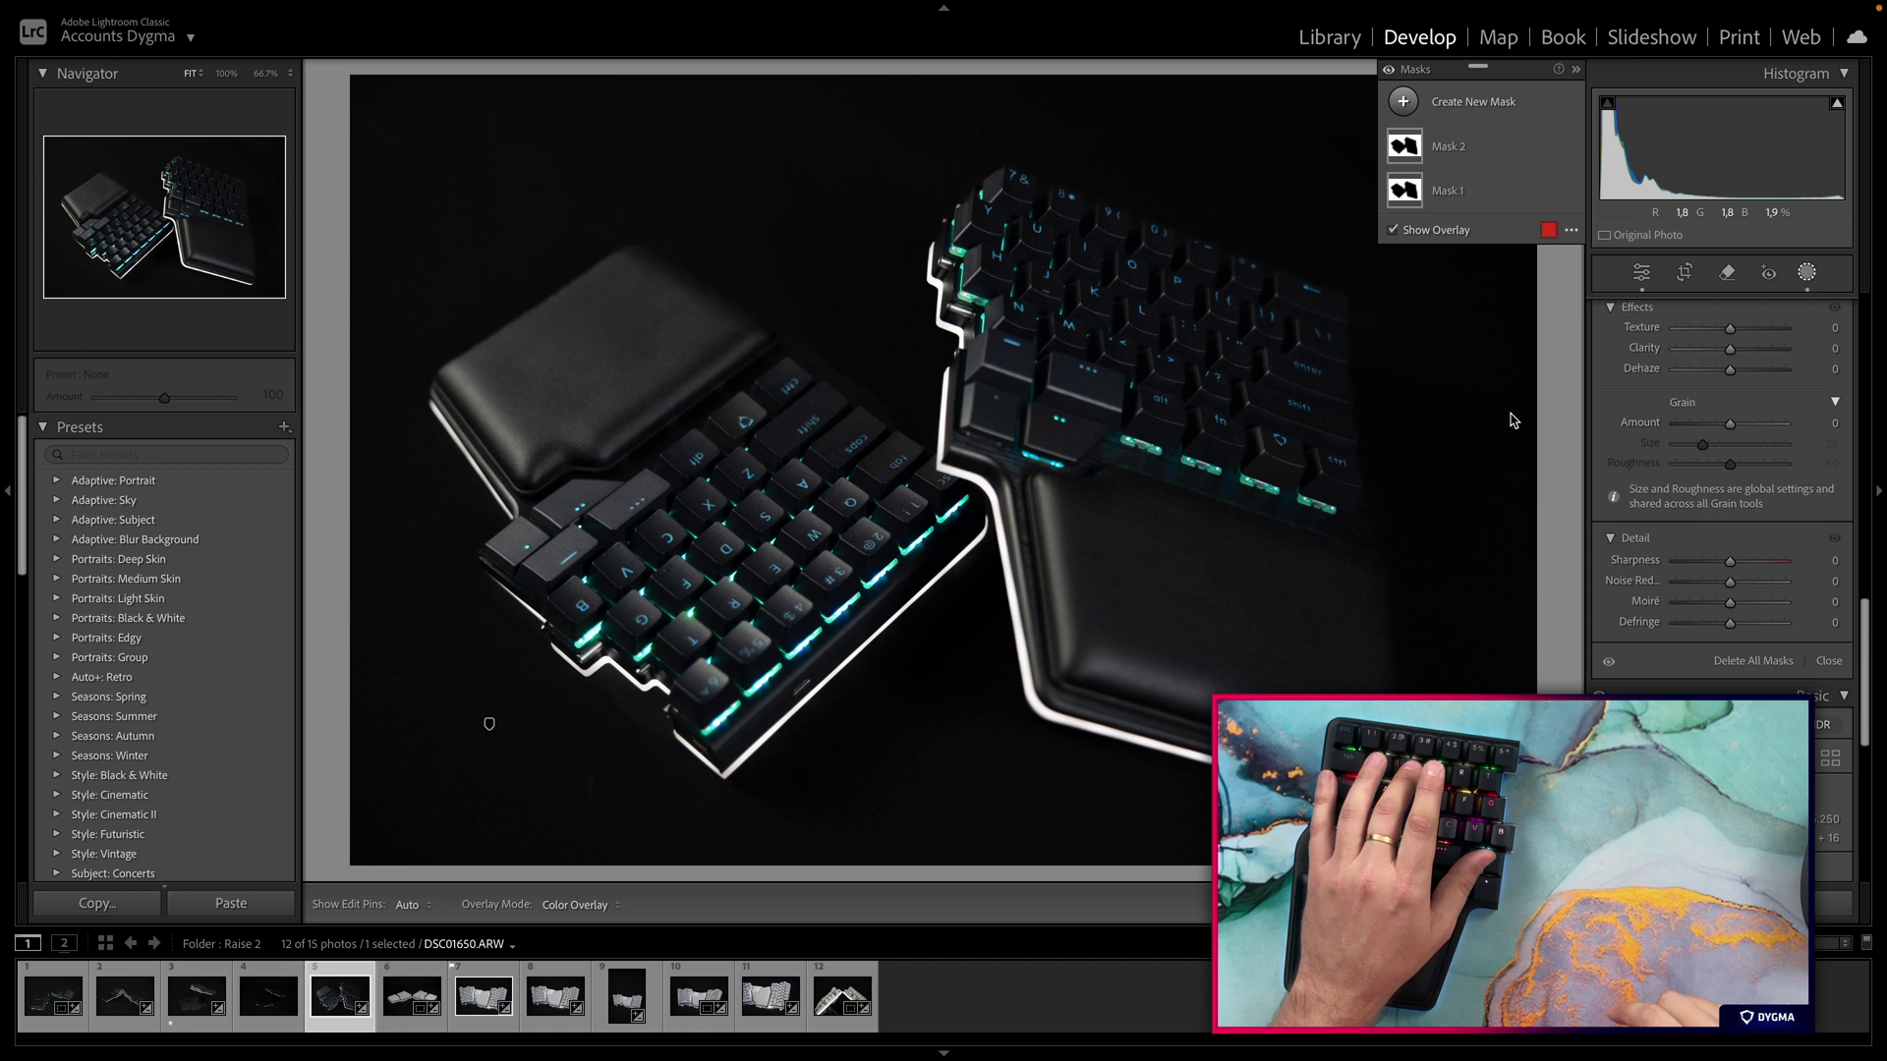
key(shift+w)
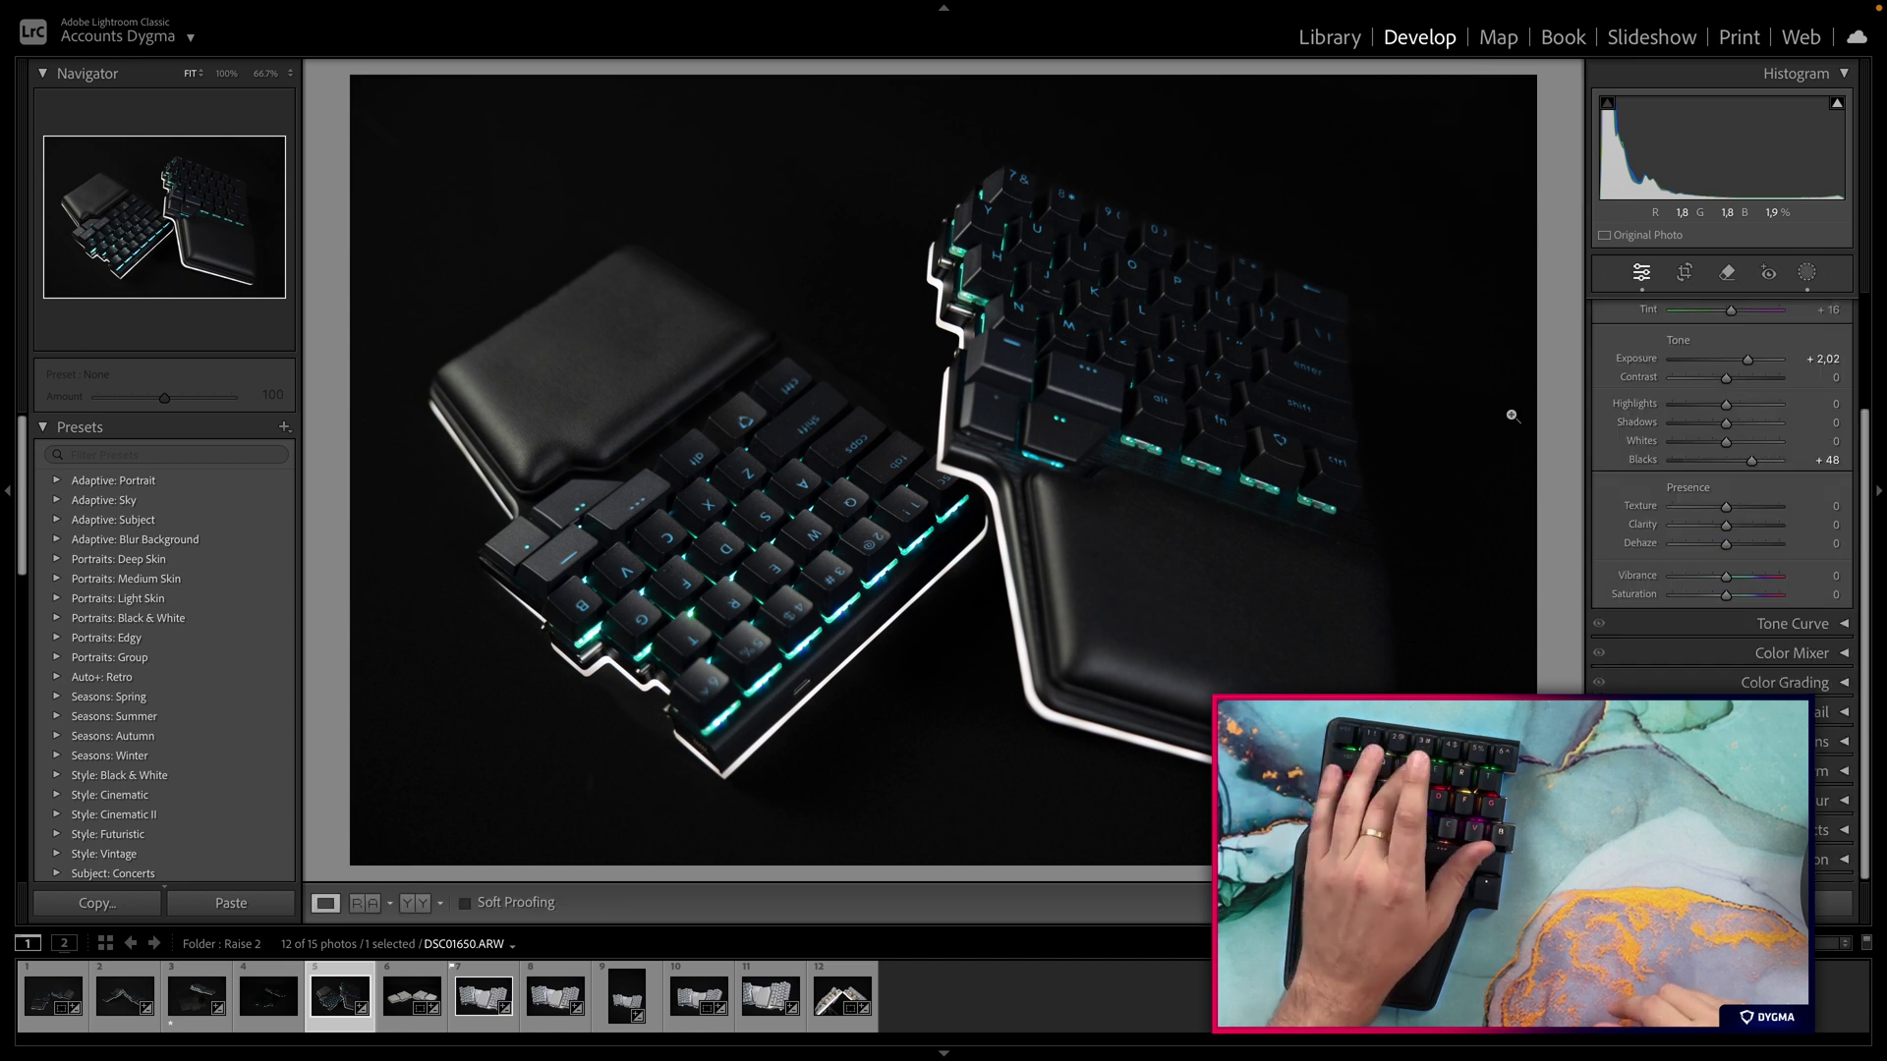
key(w)
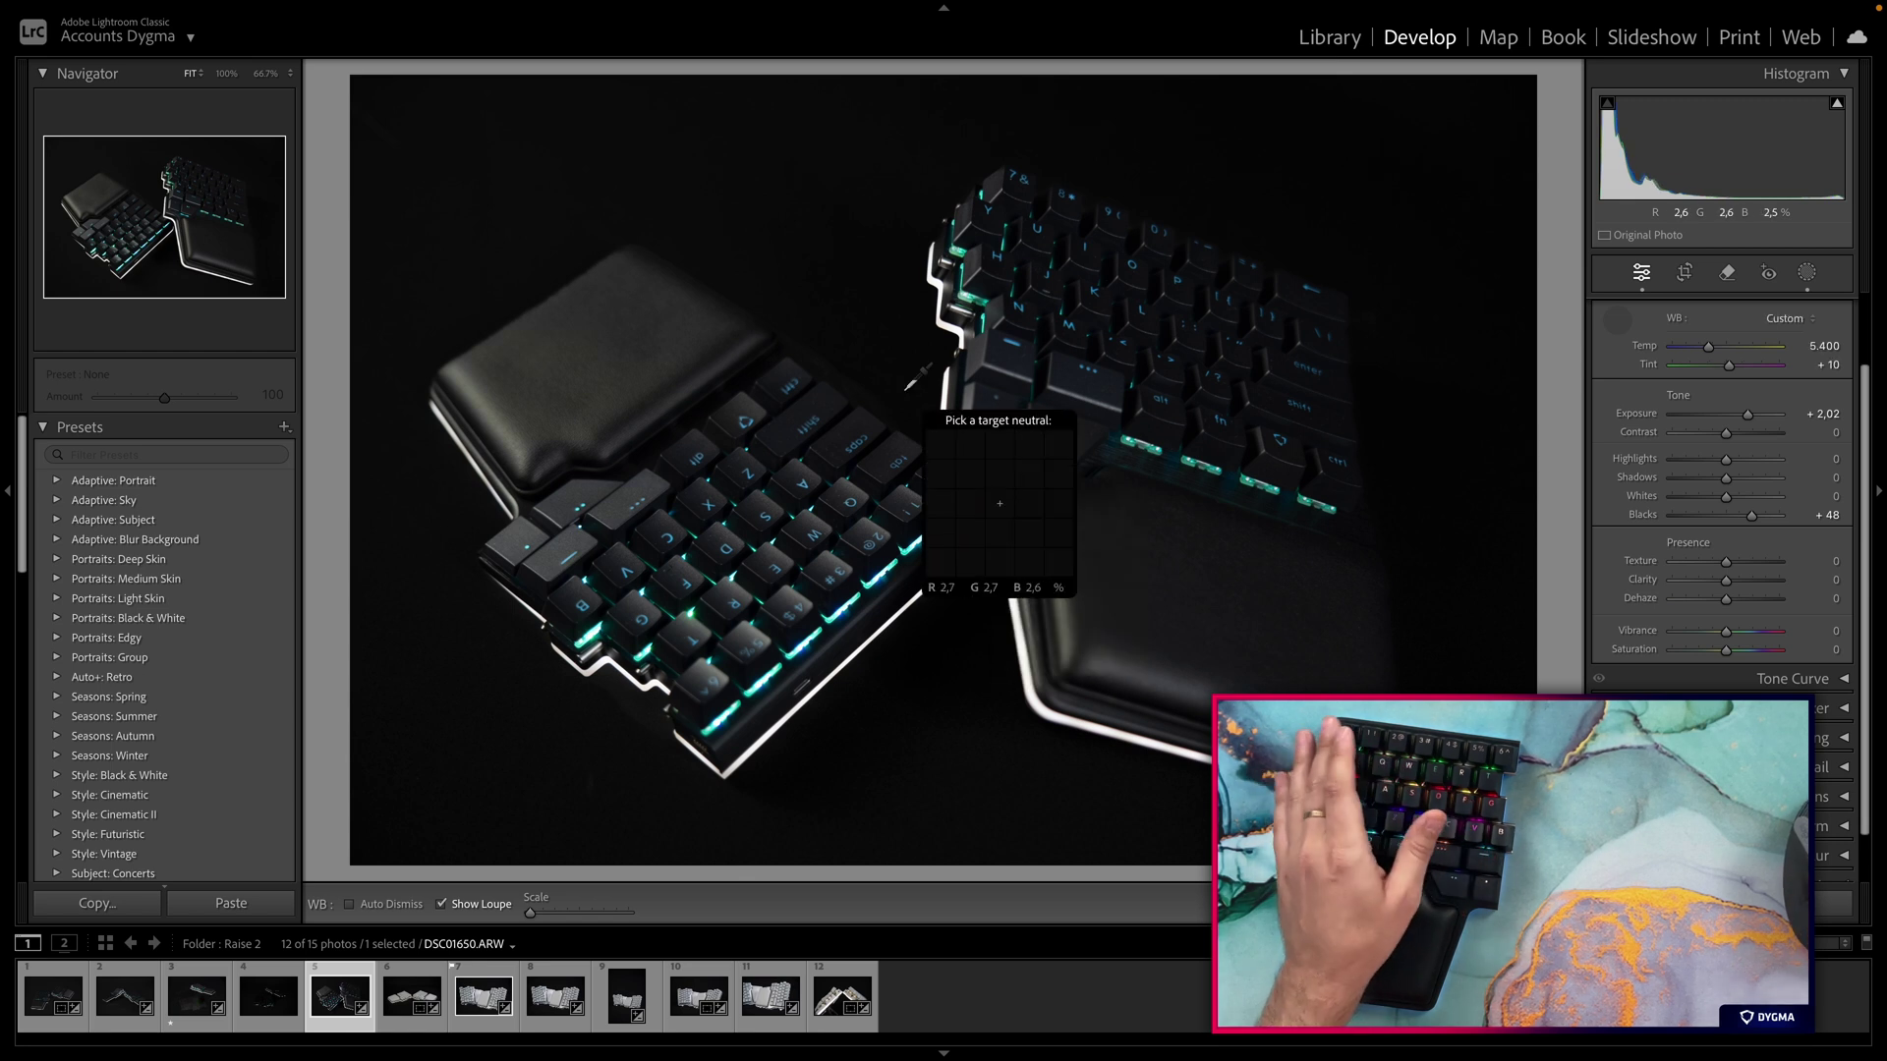
key(Escape)
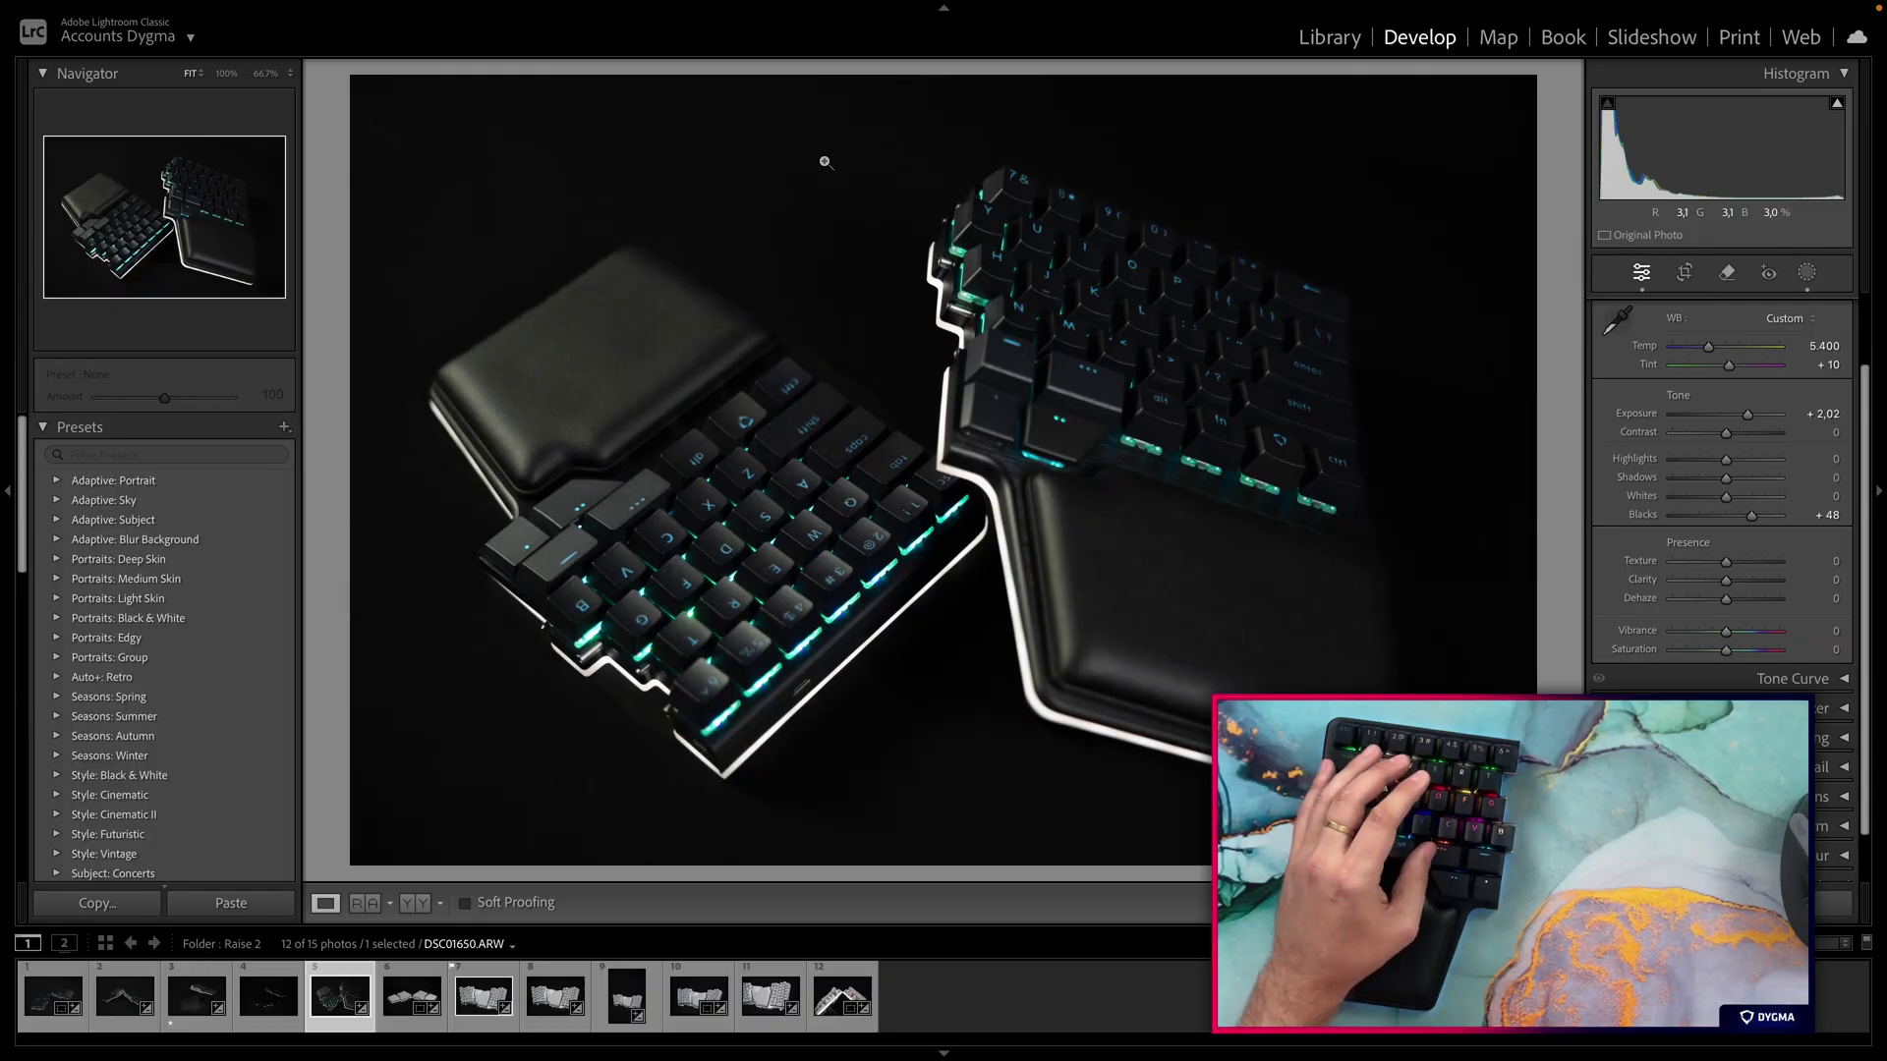
key(backslash)
key(backslash)
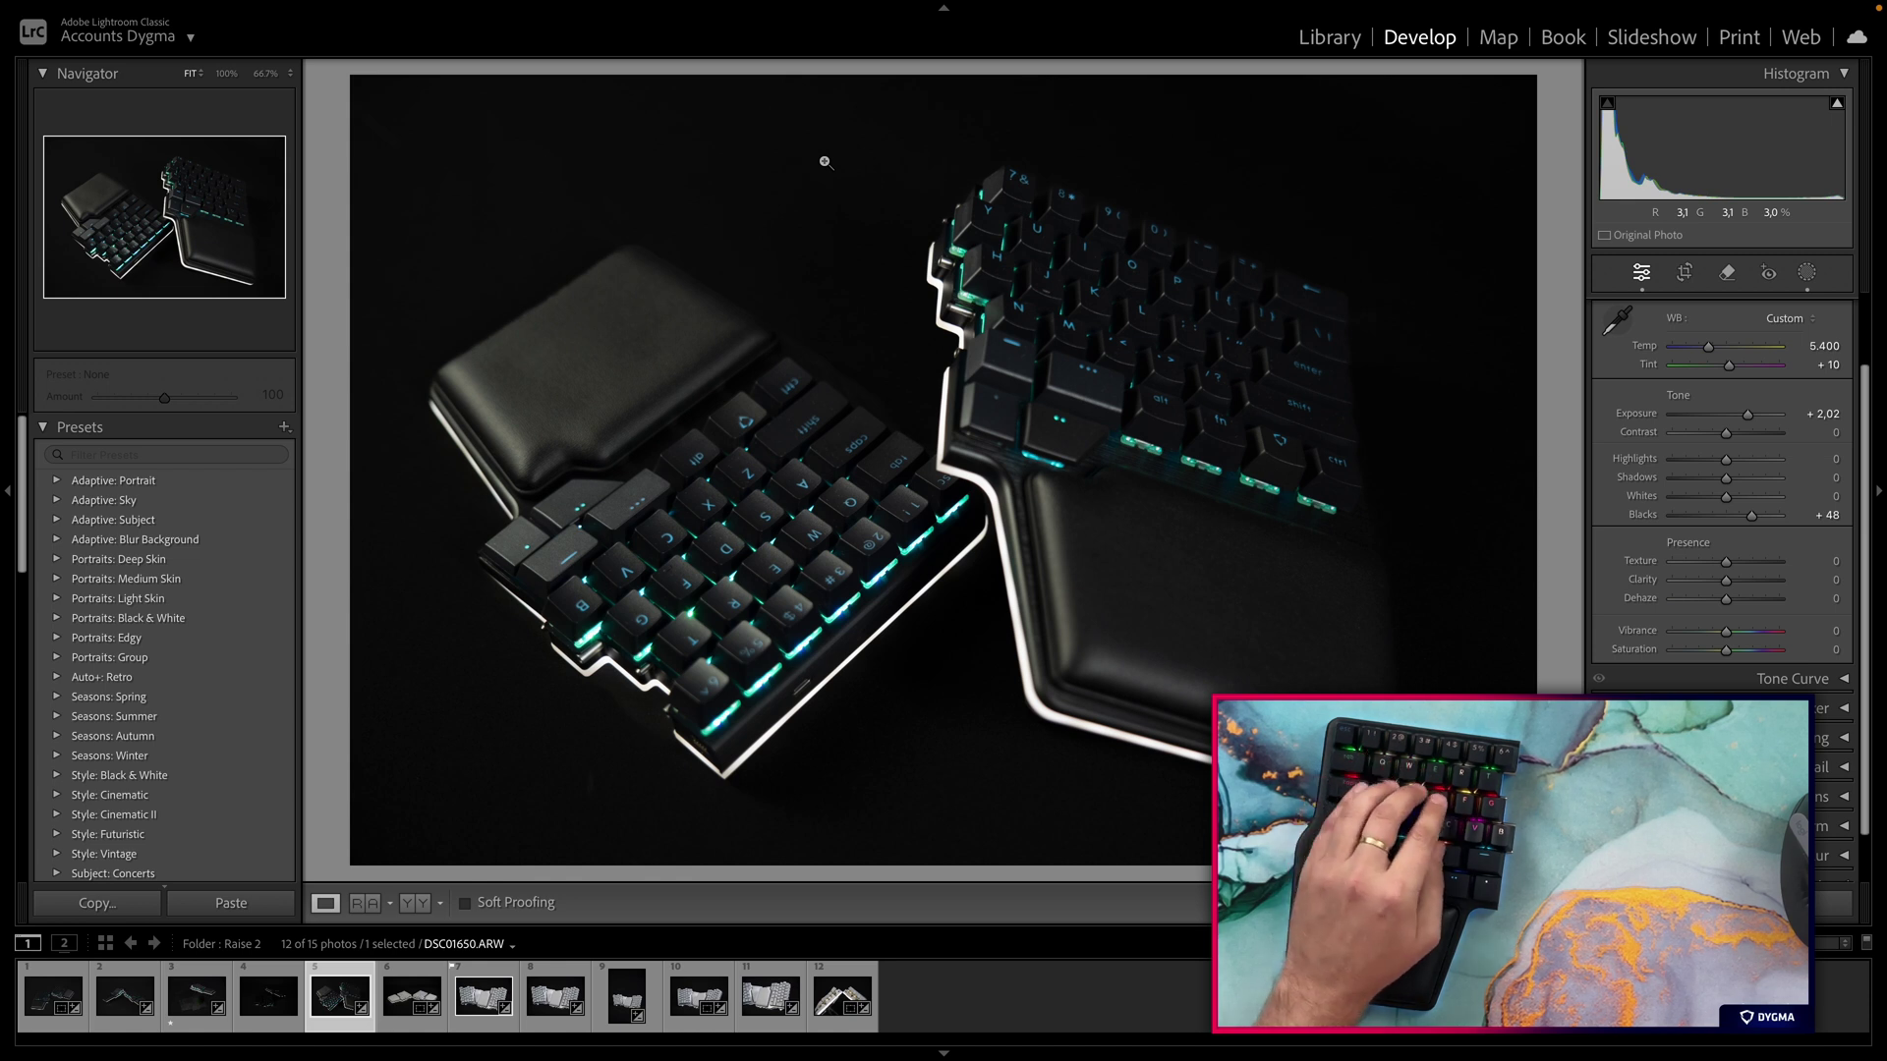
key(s)
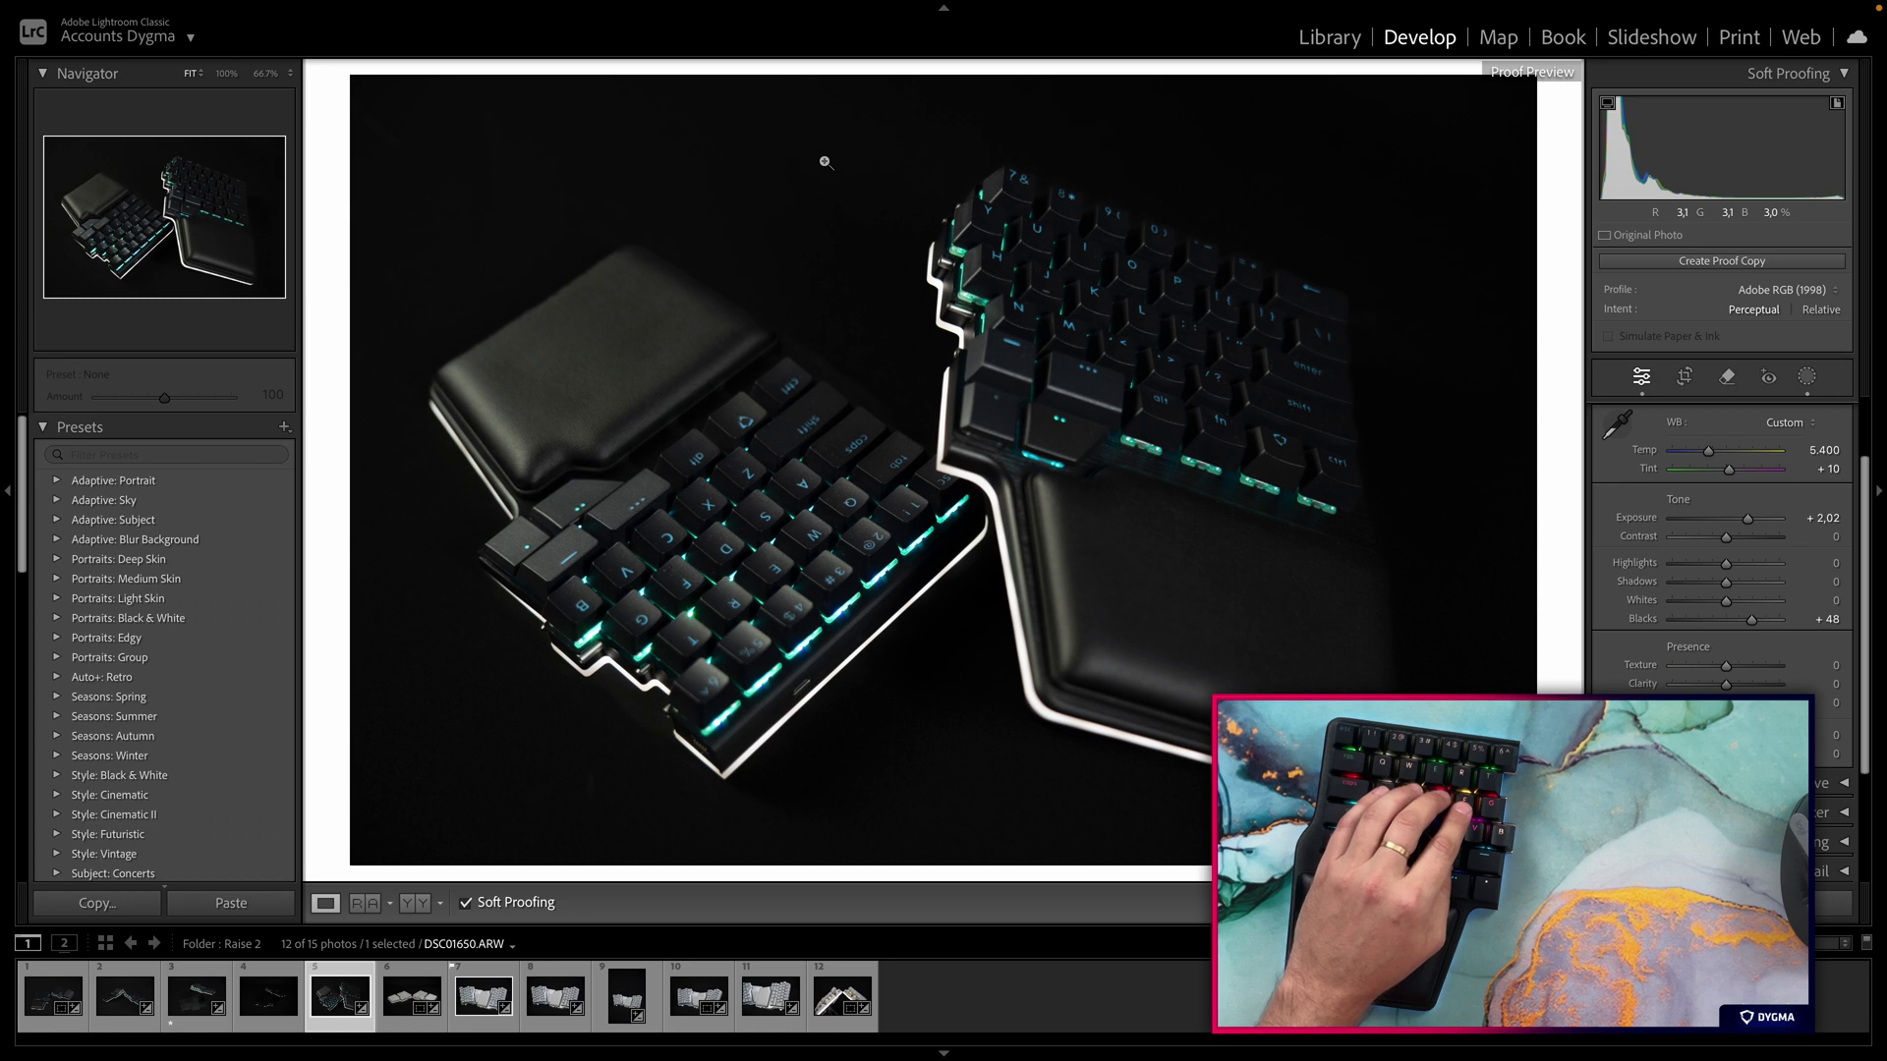
key(s)
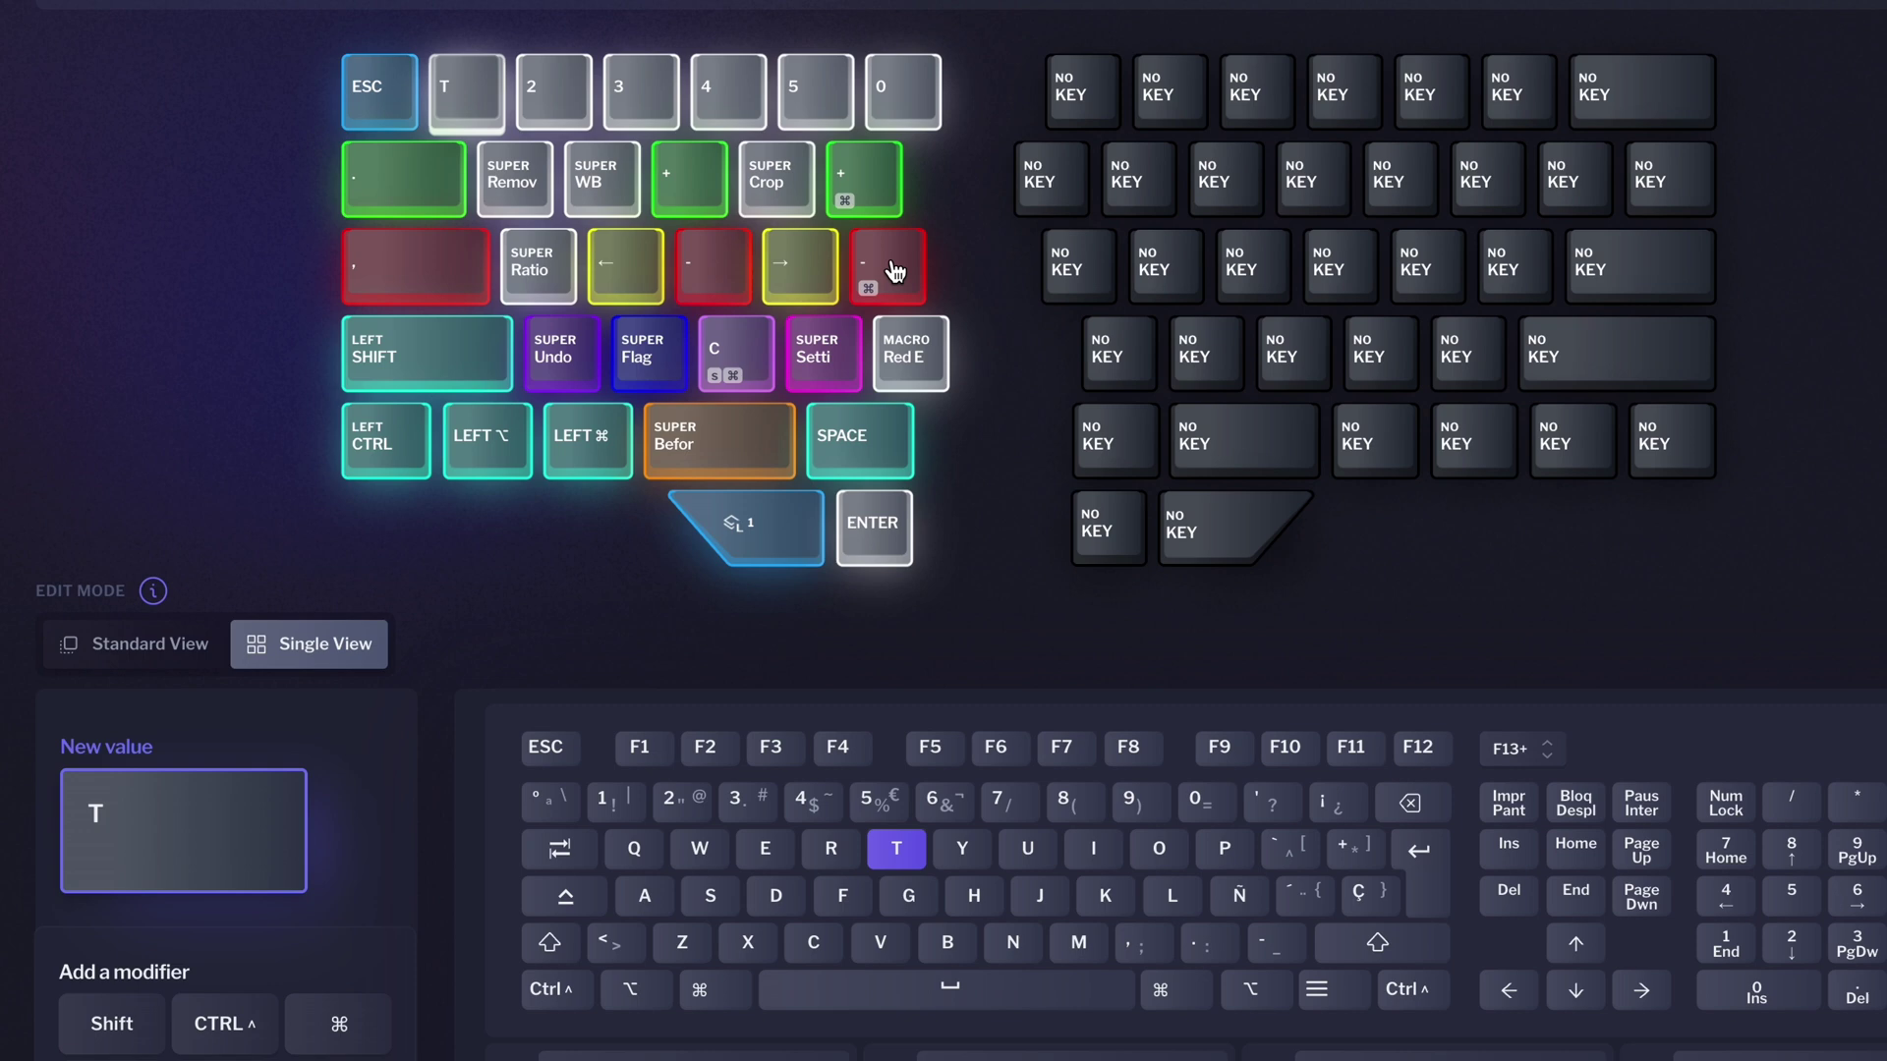
Inspect the key assigned to 2 in the finished layout
click(553, 90)
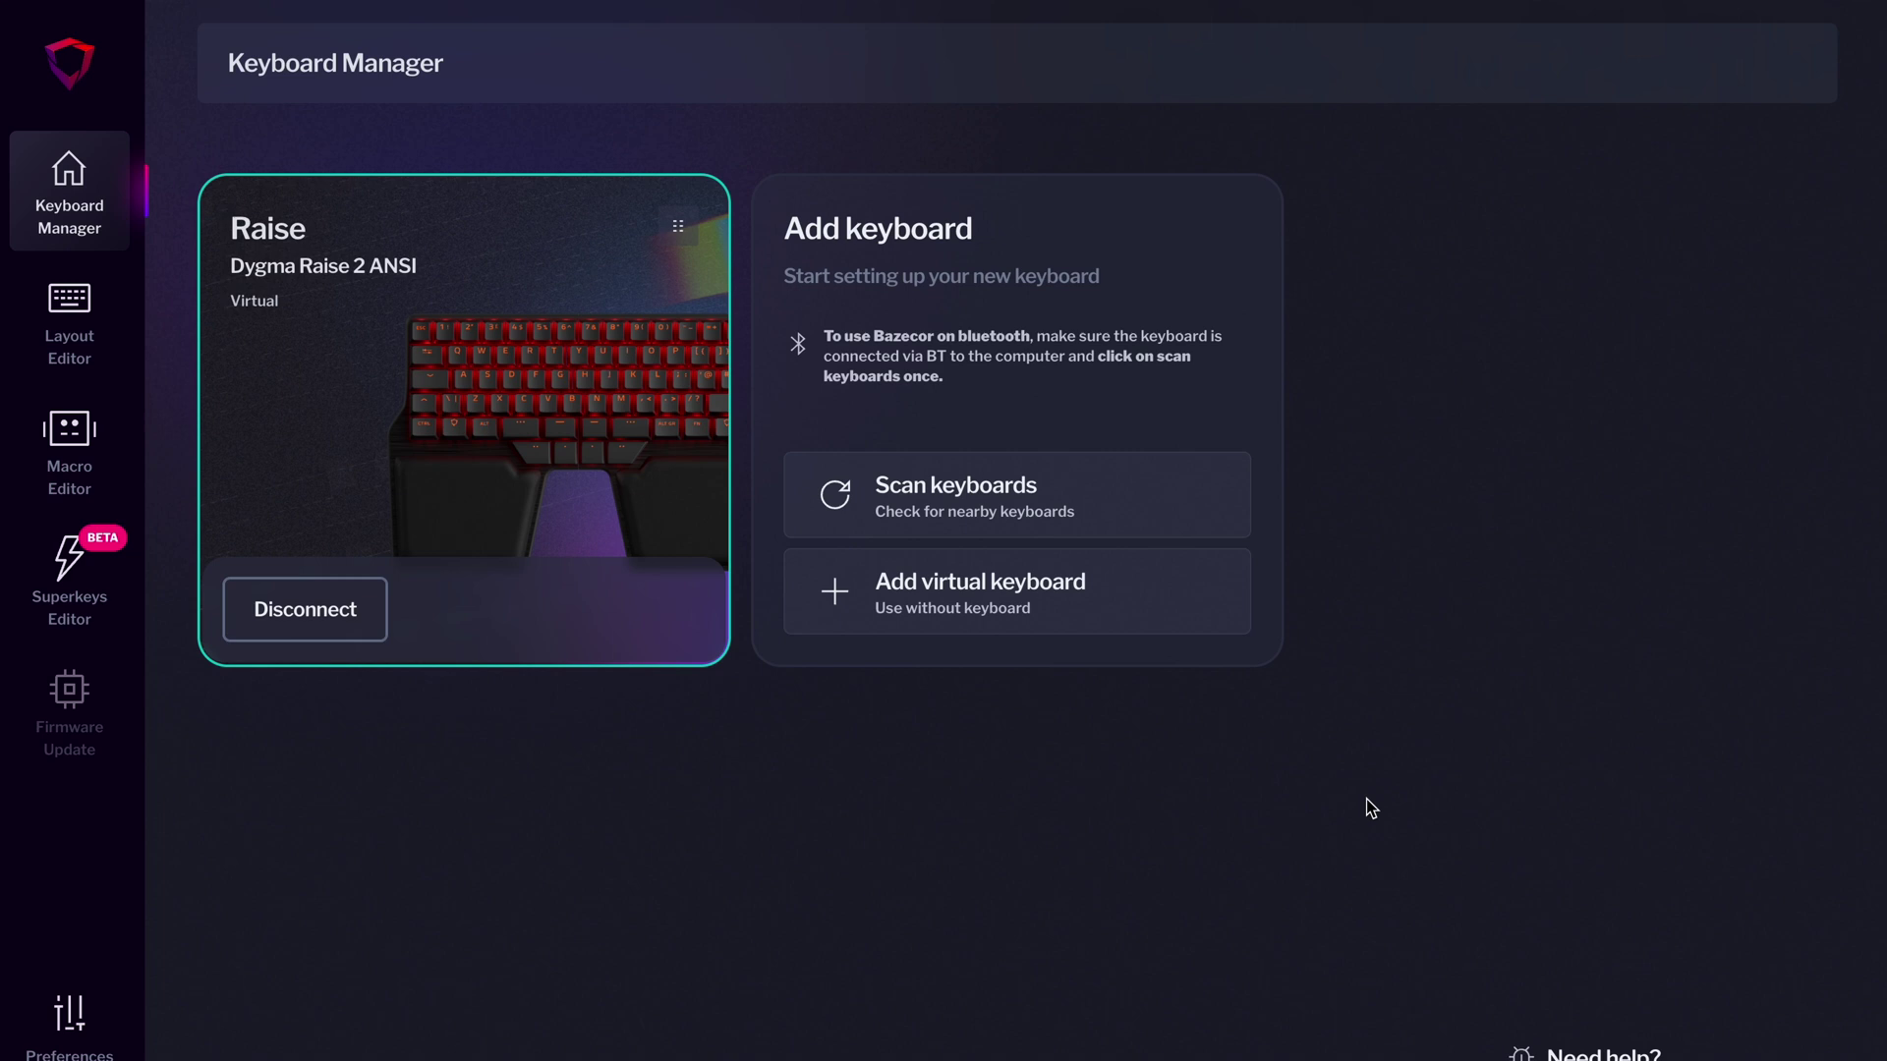
In the Layout Editor, rename empty layer L4 to 'Lightroom'
click(53, 341)
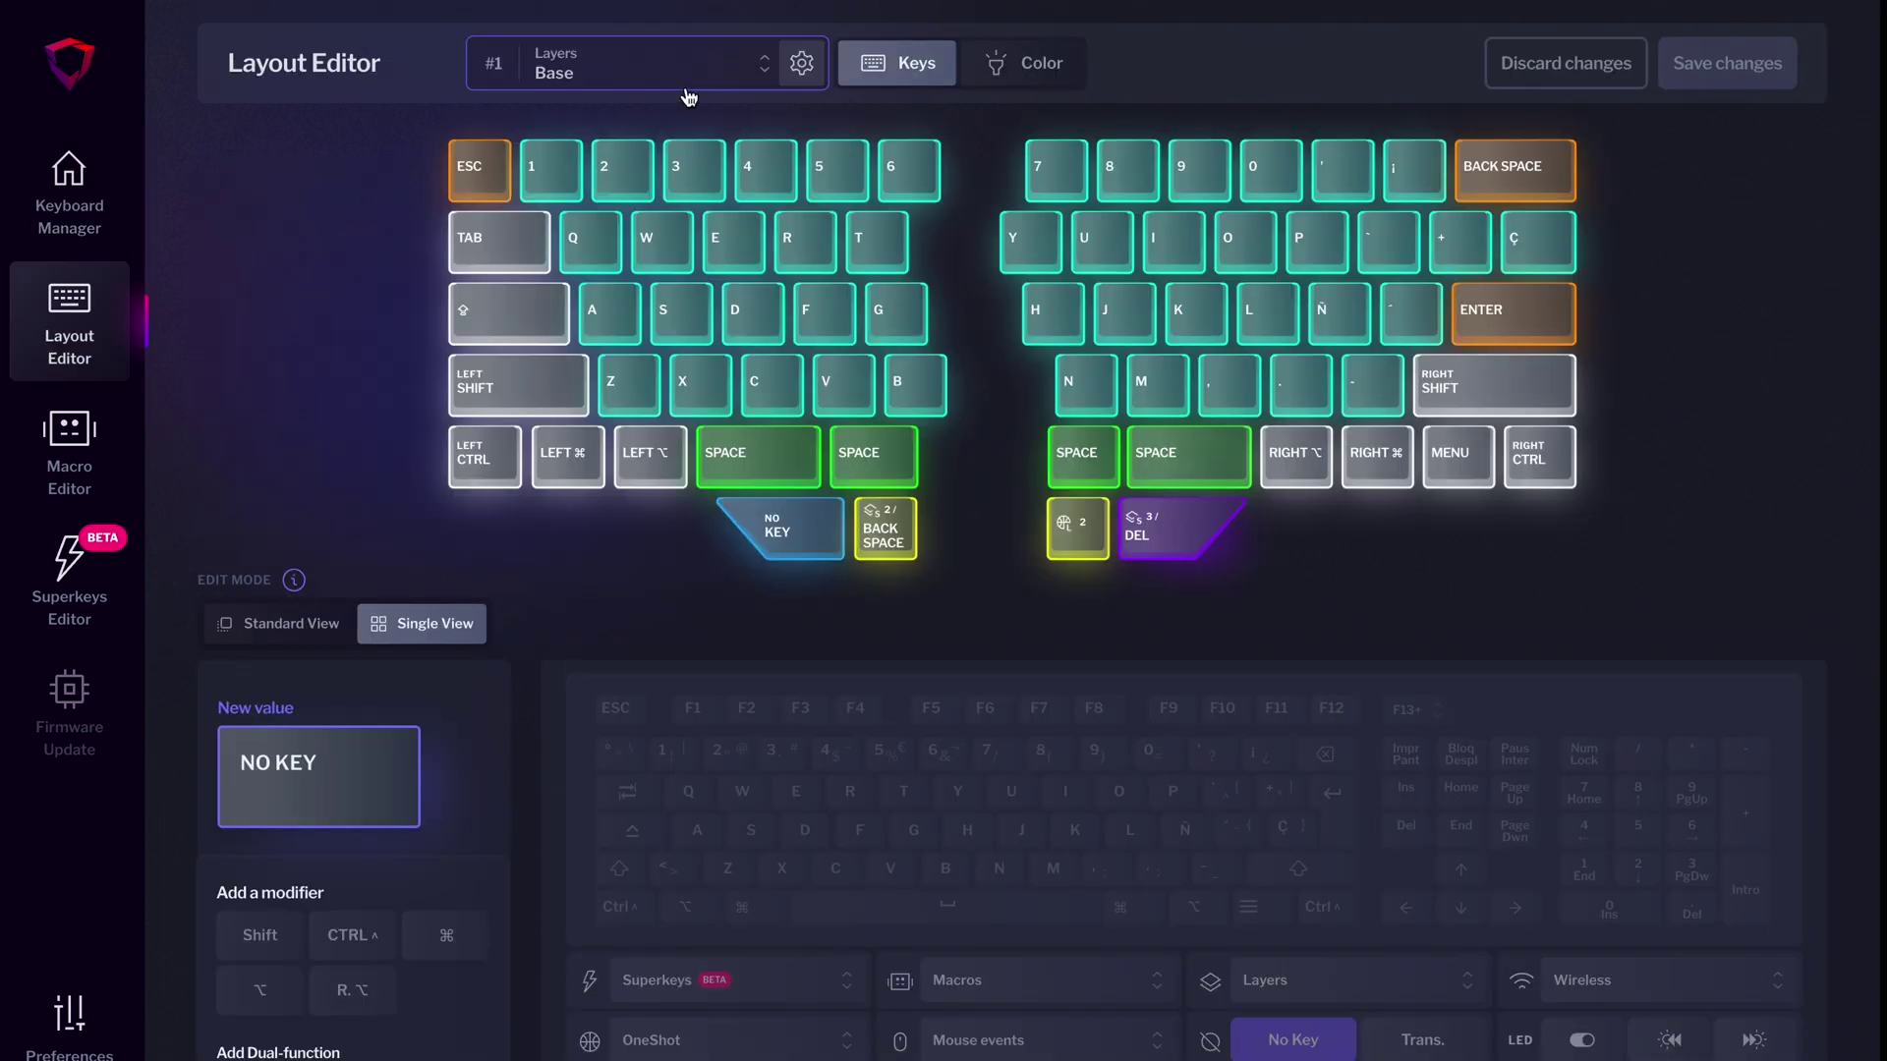
click(639, 67)
click(716, 245)
click(801, 65)
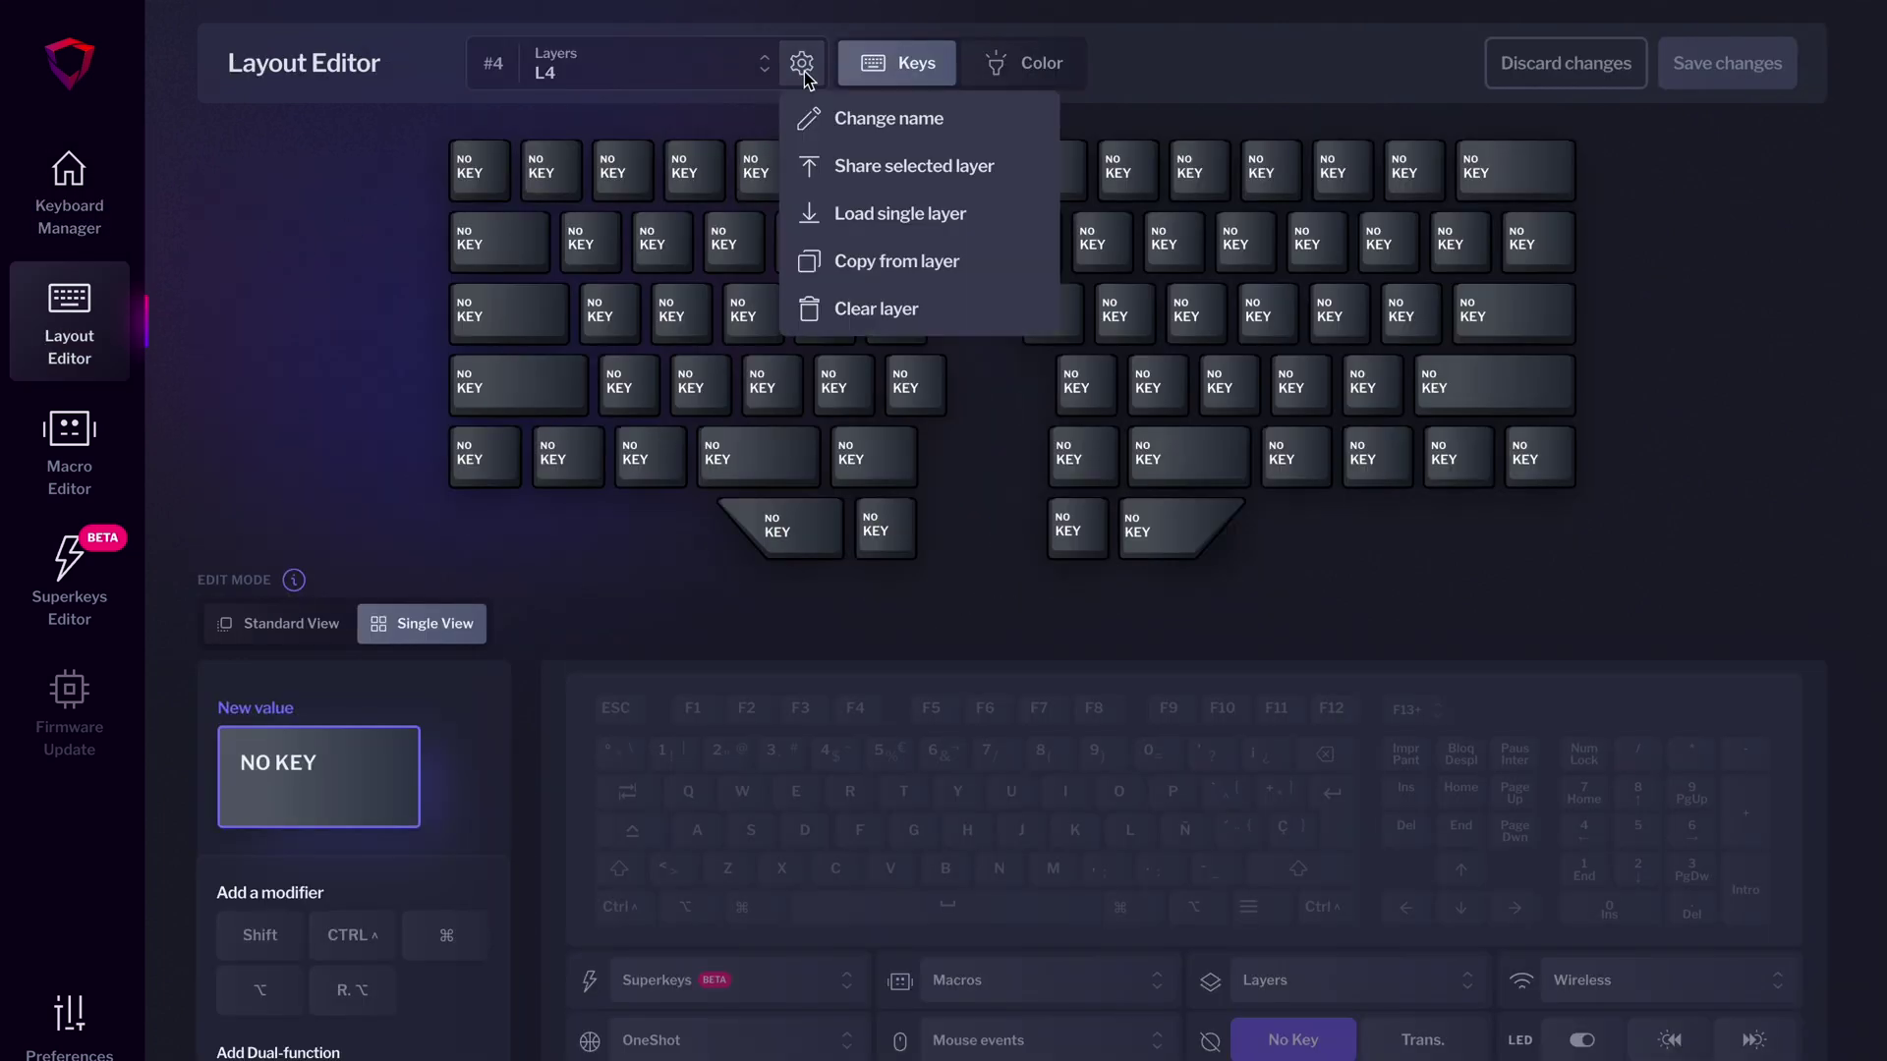
click(825, 116)
text(Light)
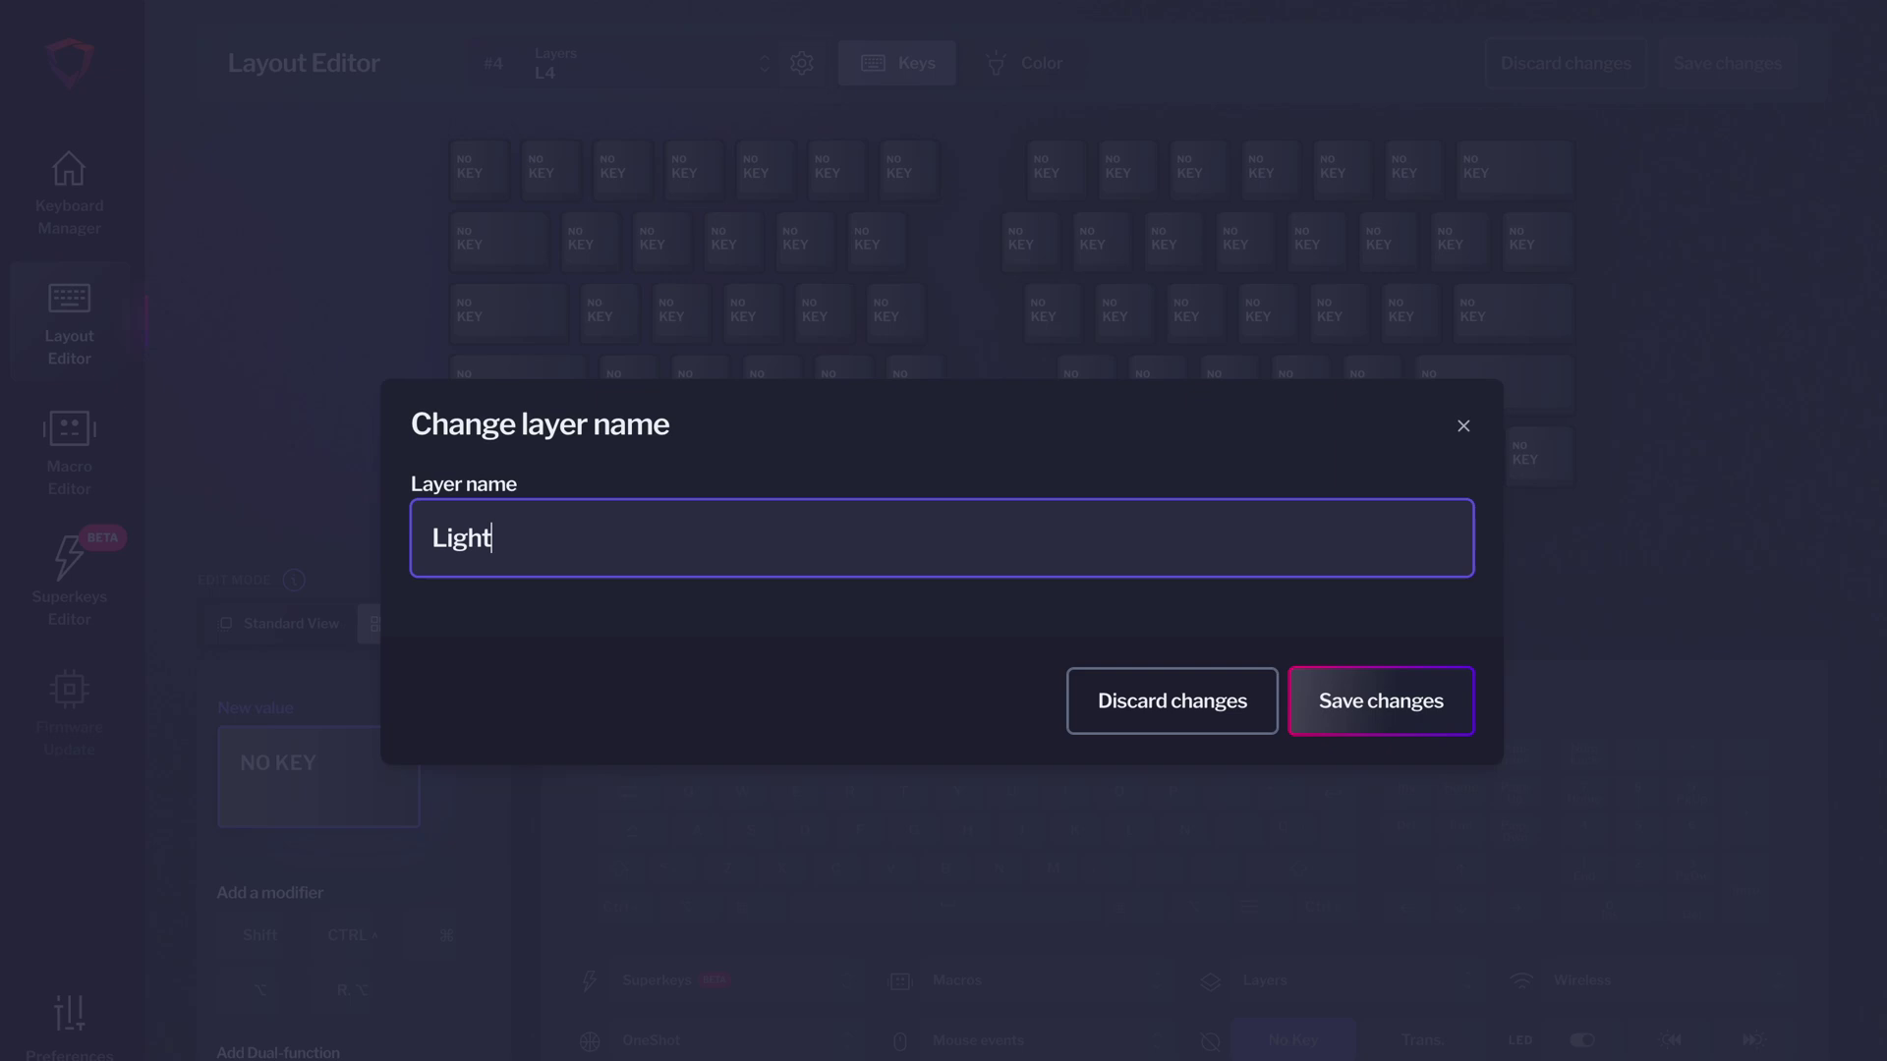
text(room)
key(Return)
Set Base's thumb key to Layer Lock 4 and save, then set Lightroom's thumb key to Layer Lock 1
click(765, 63)
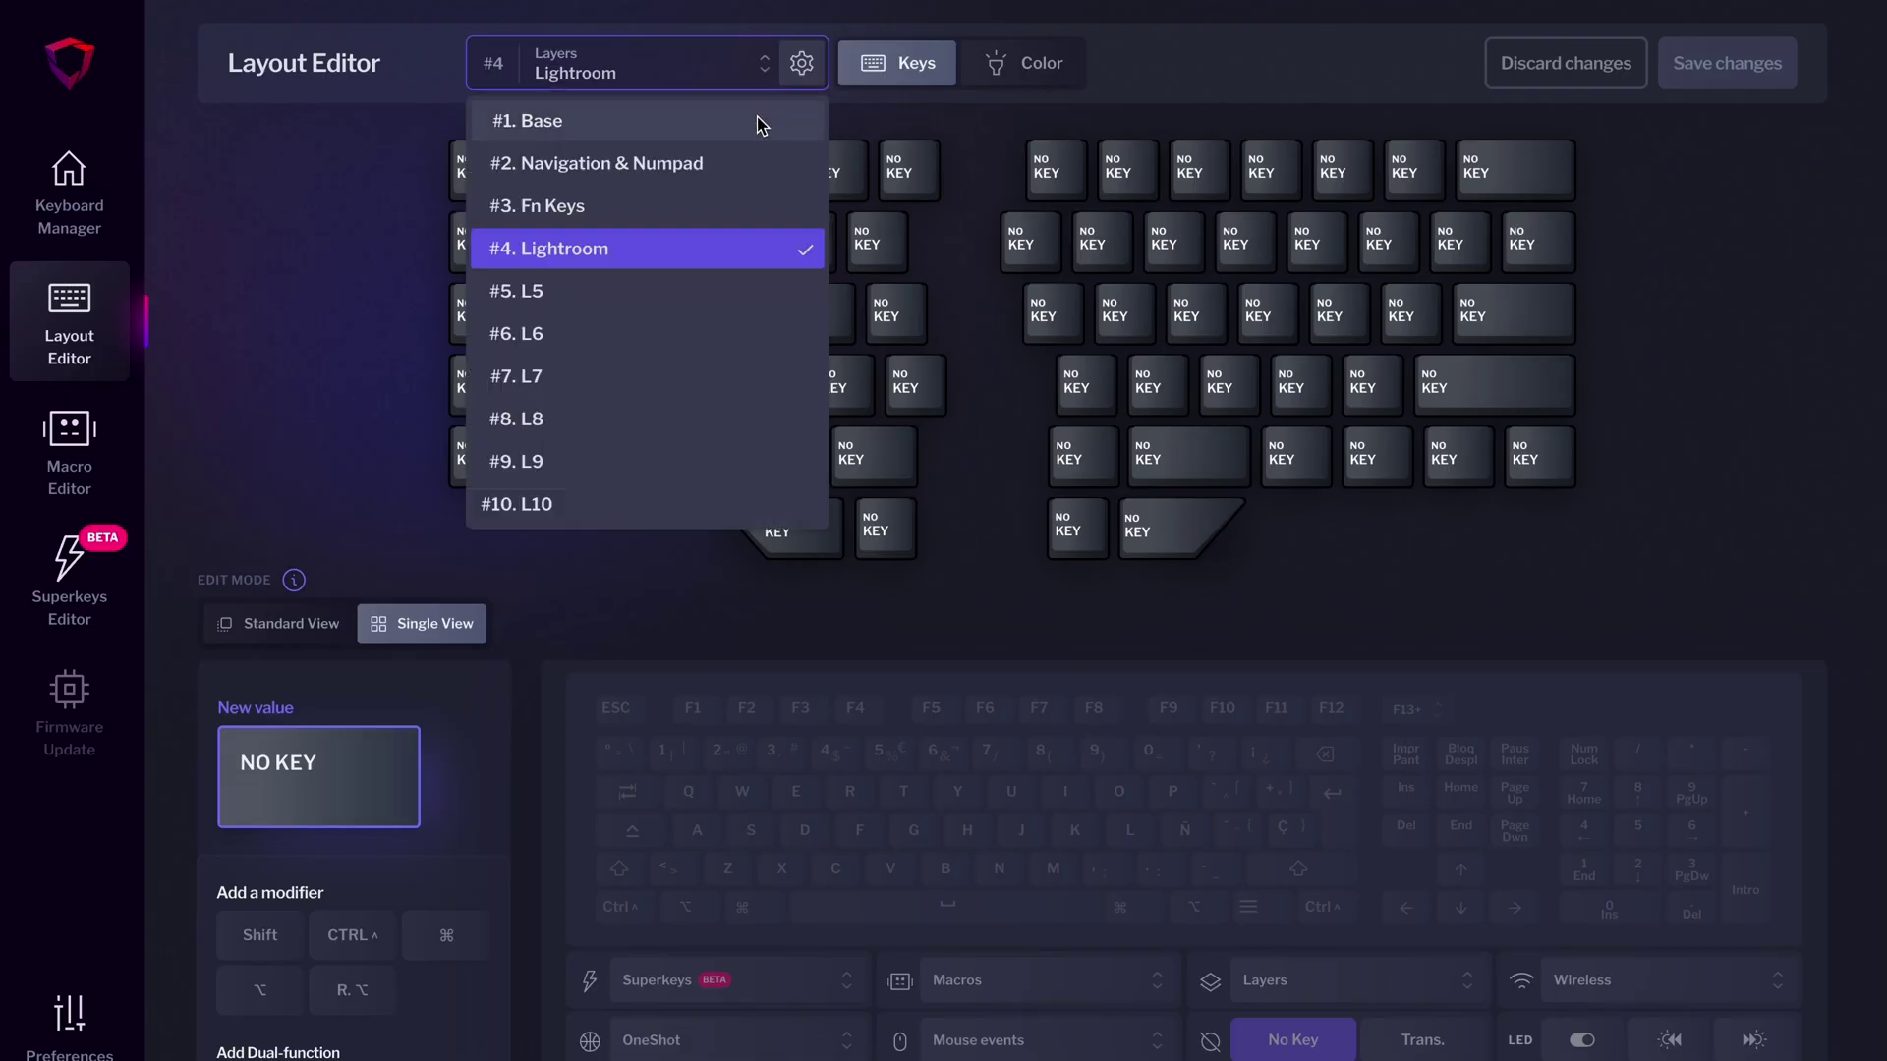
click(762, 117)
click(824, 545)
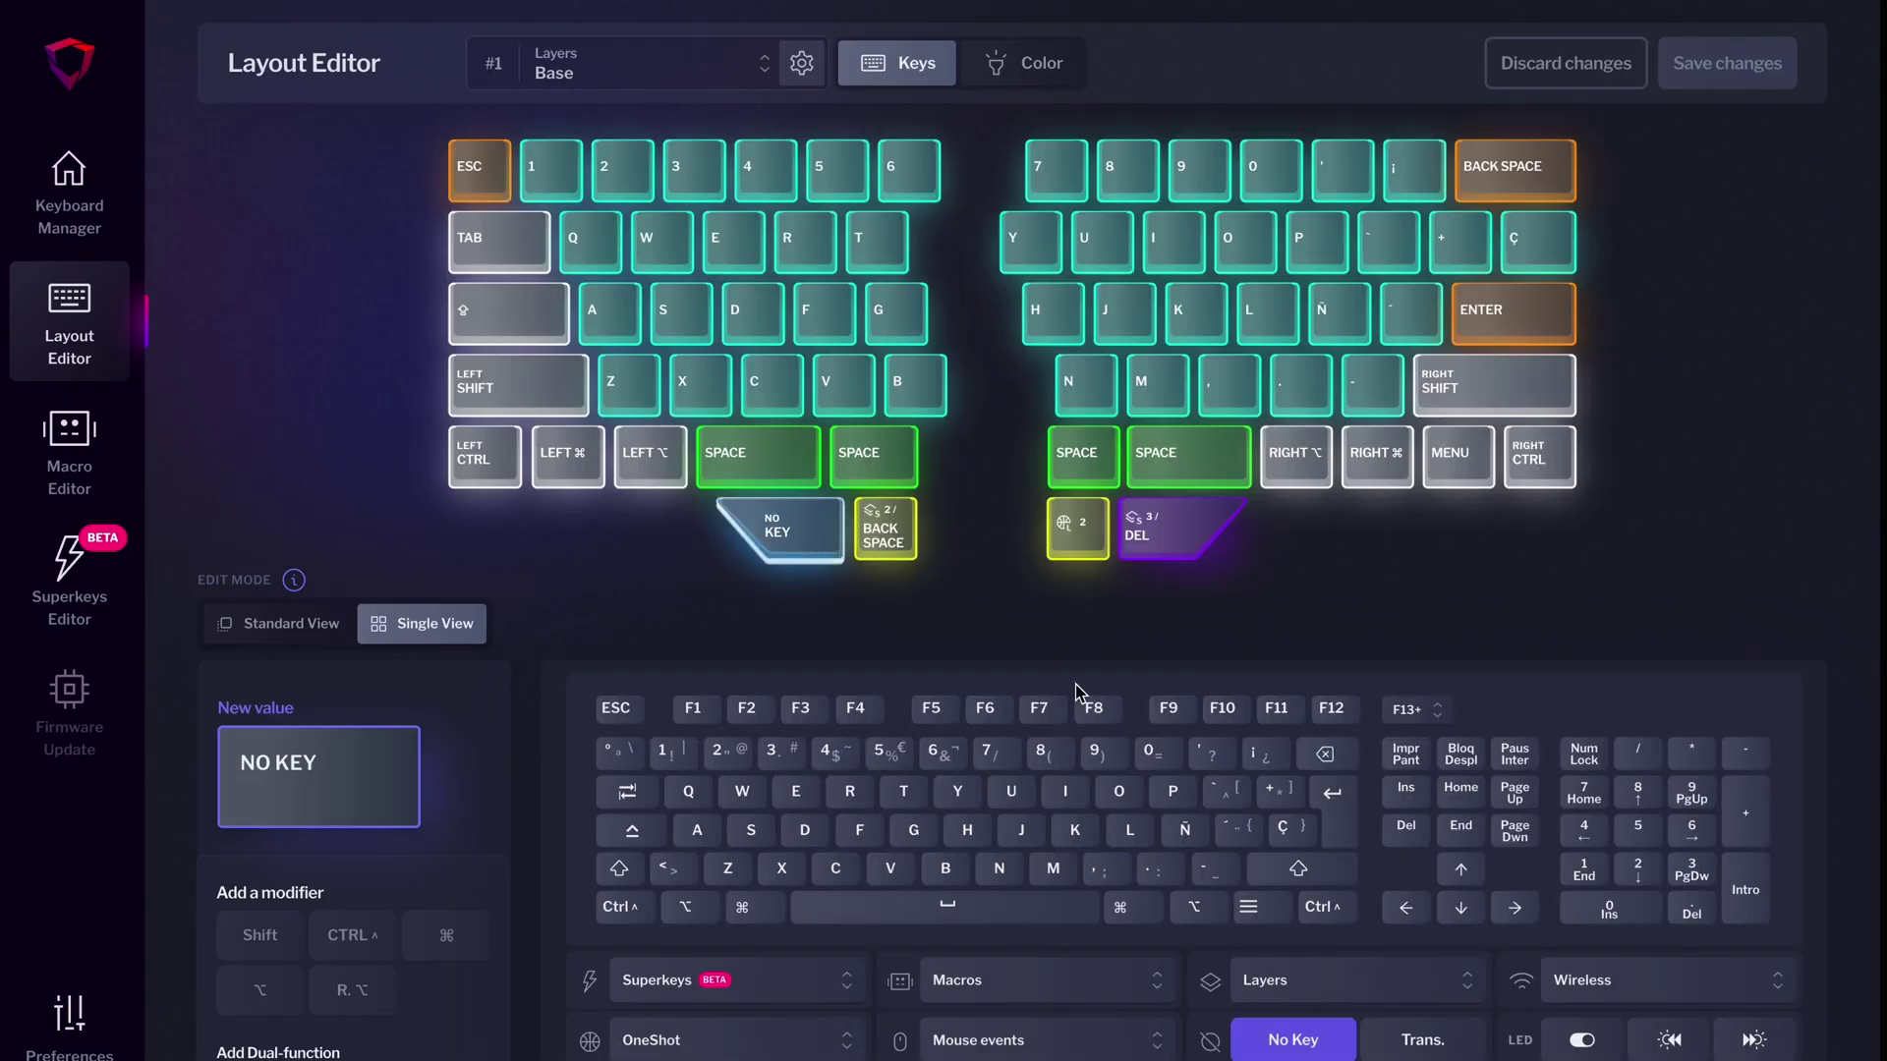
click(1366, 979)
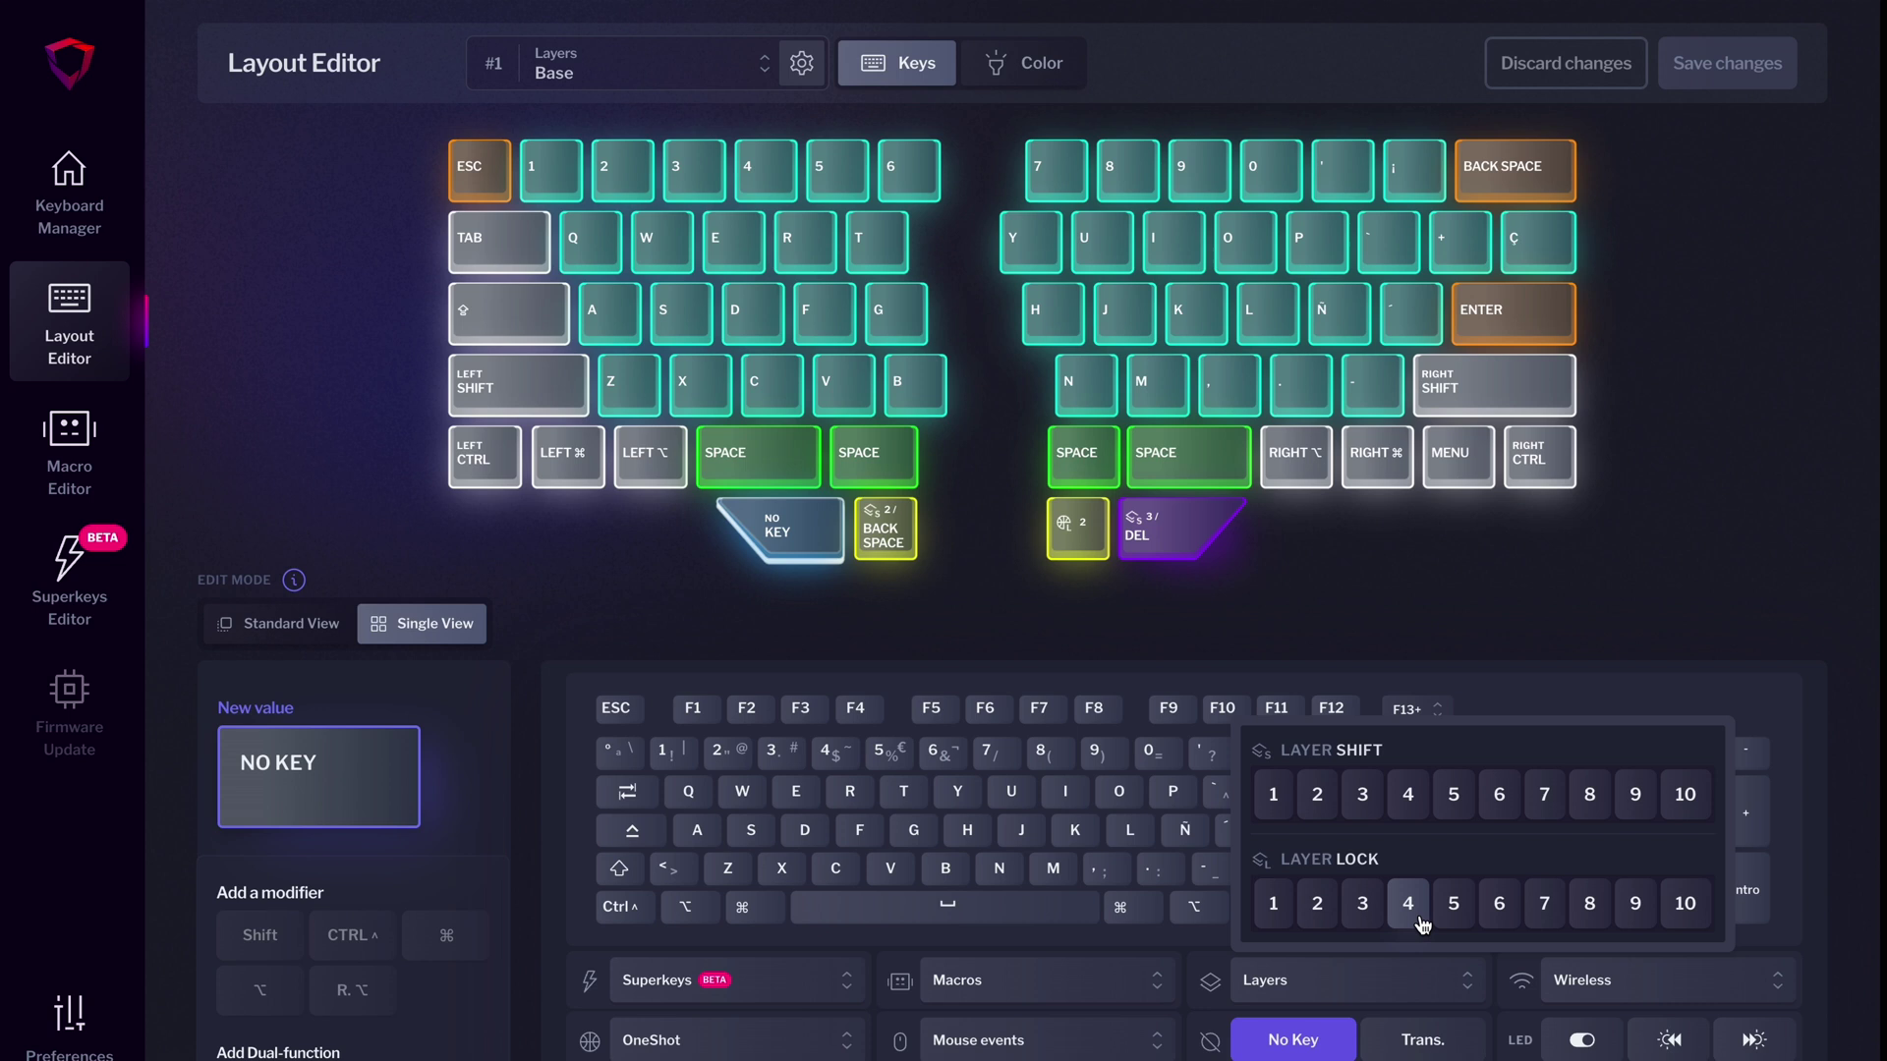
click(1408, 904)
click(1726, 63)
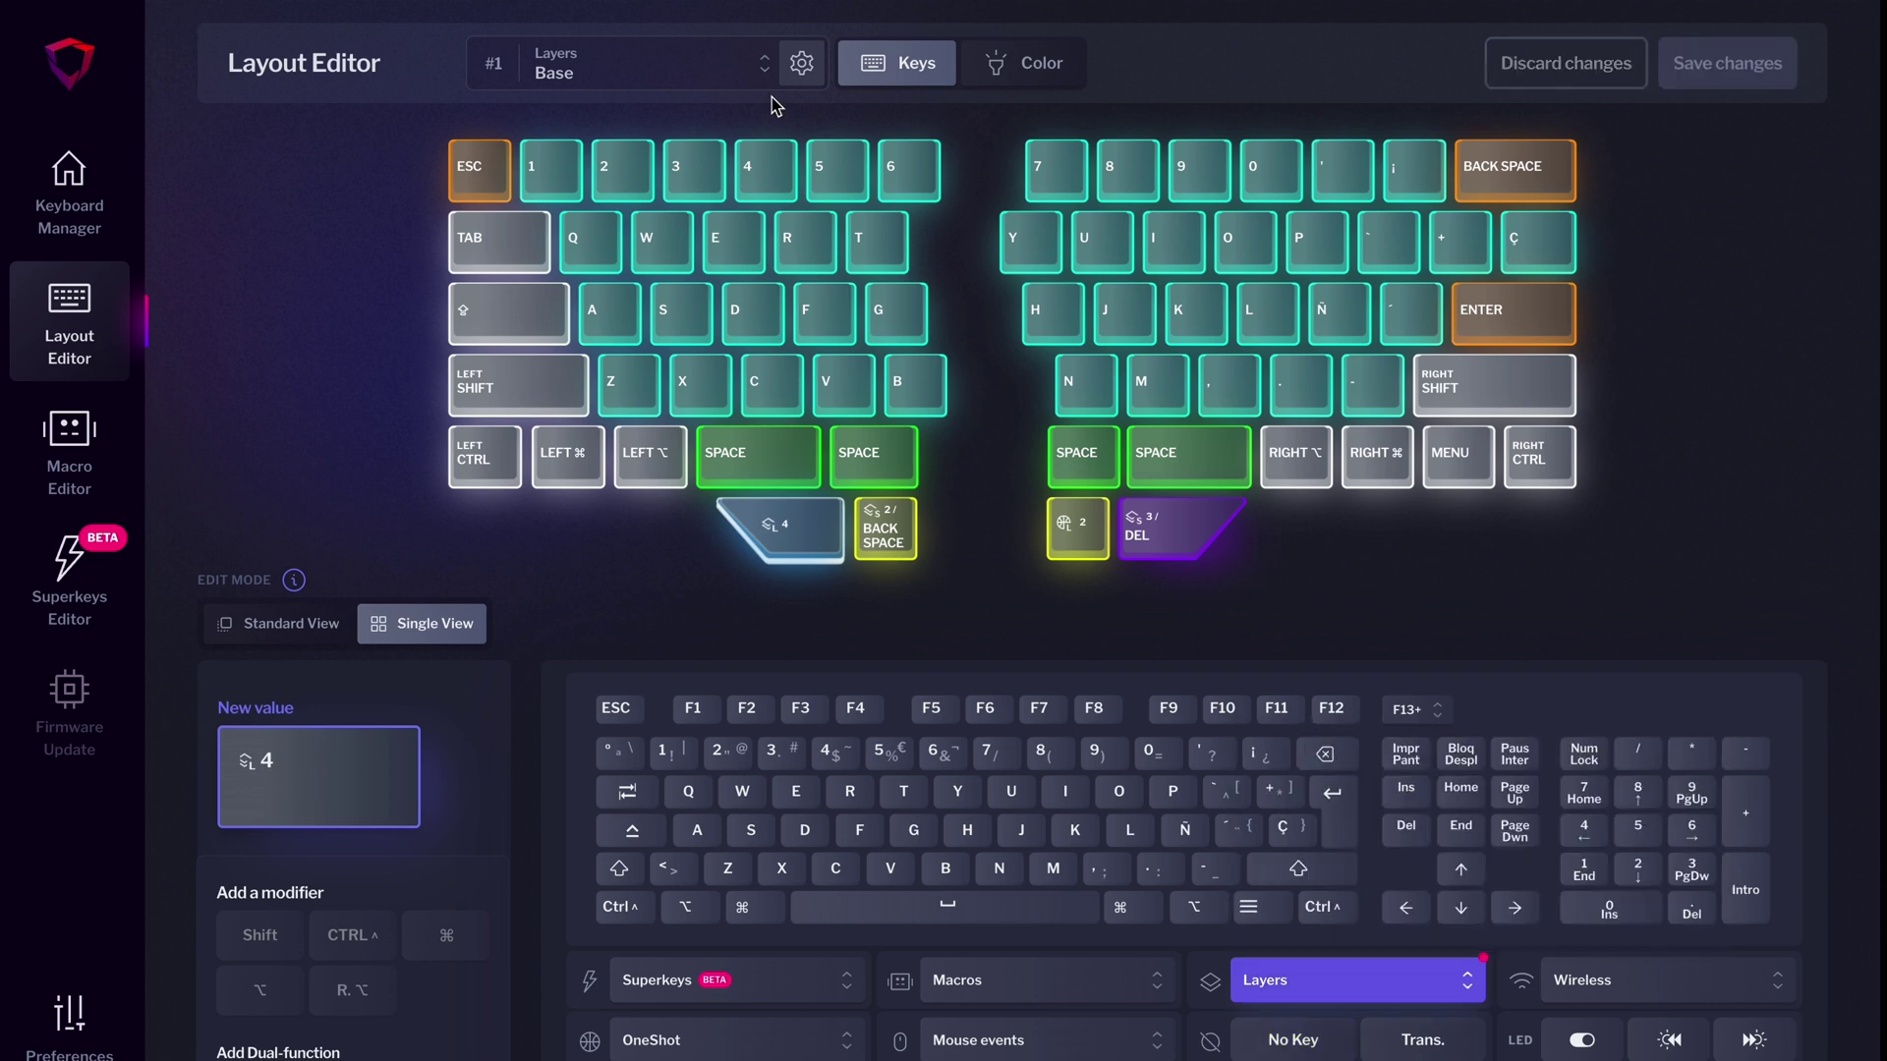
click(749, 79)
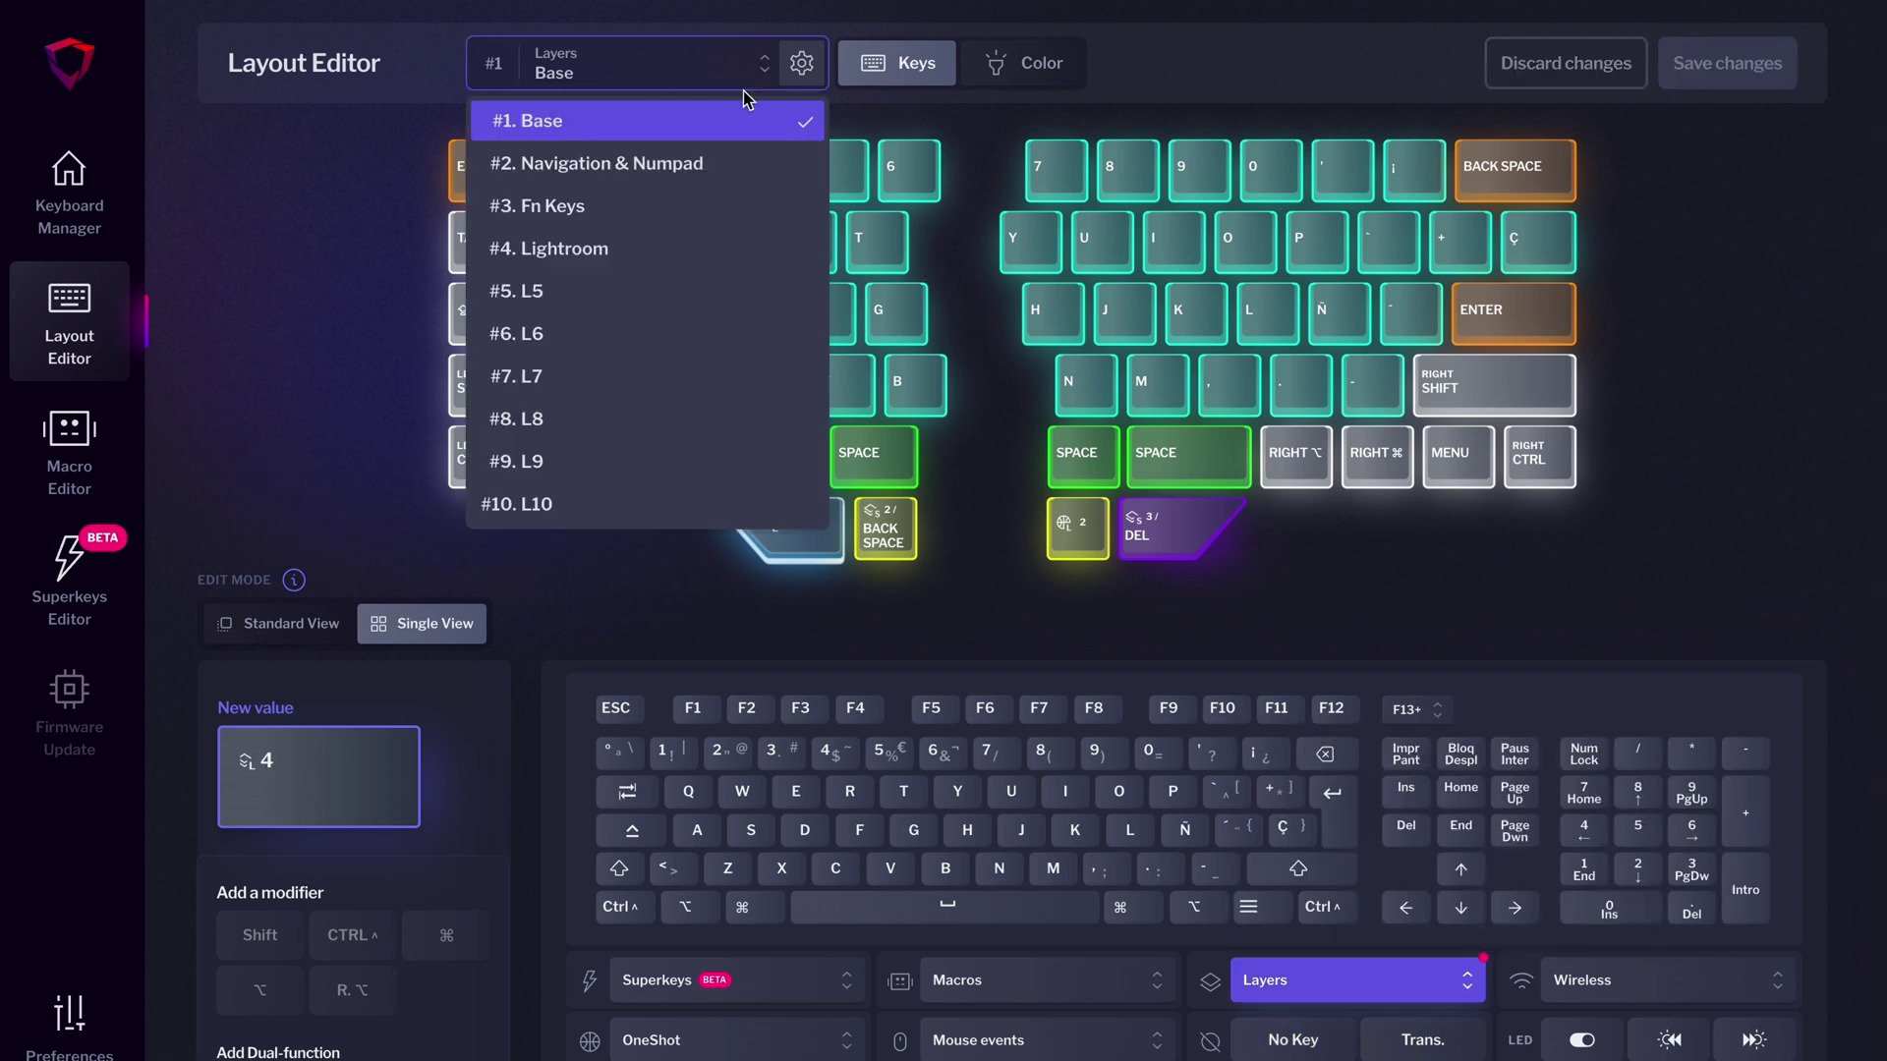
click(703, 241)
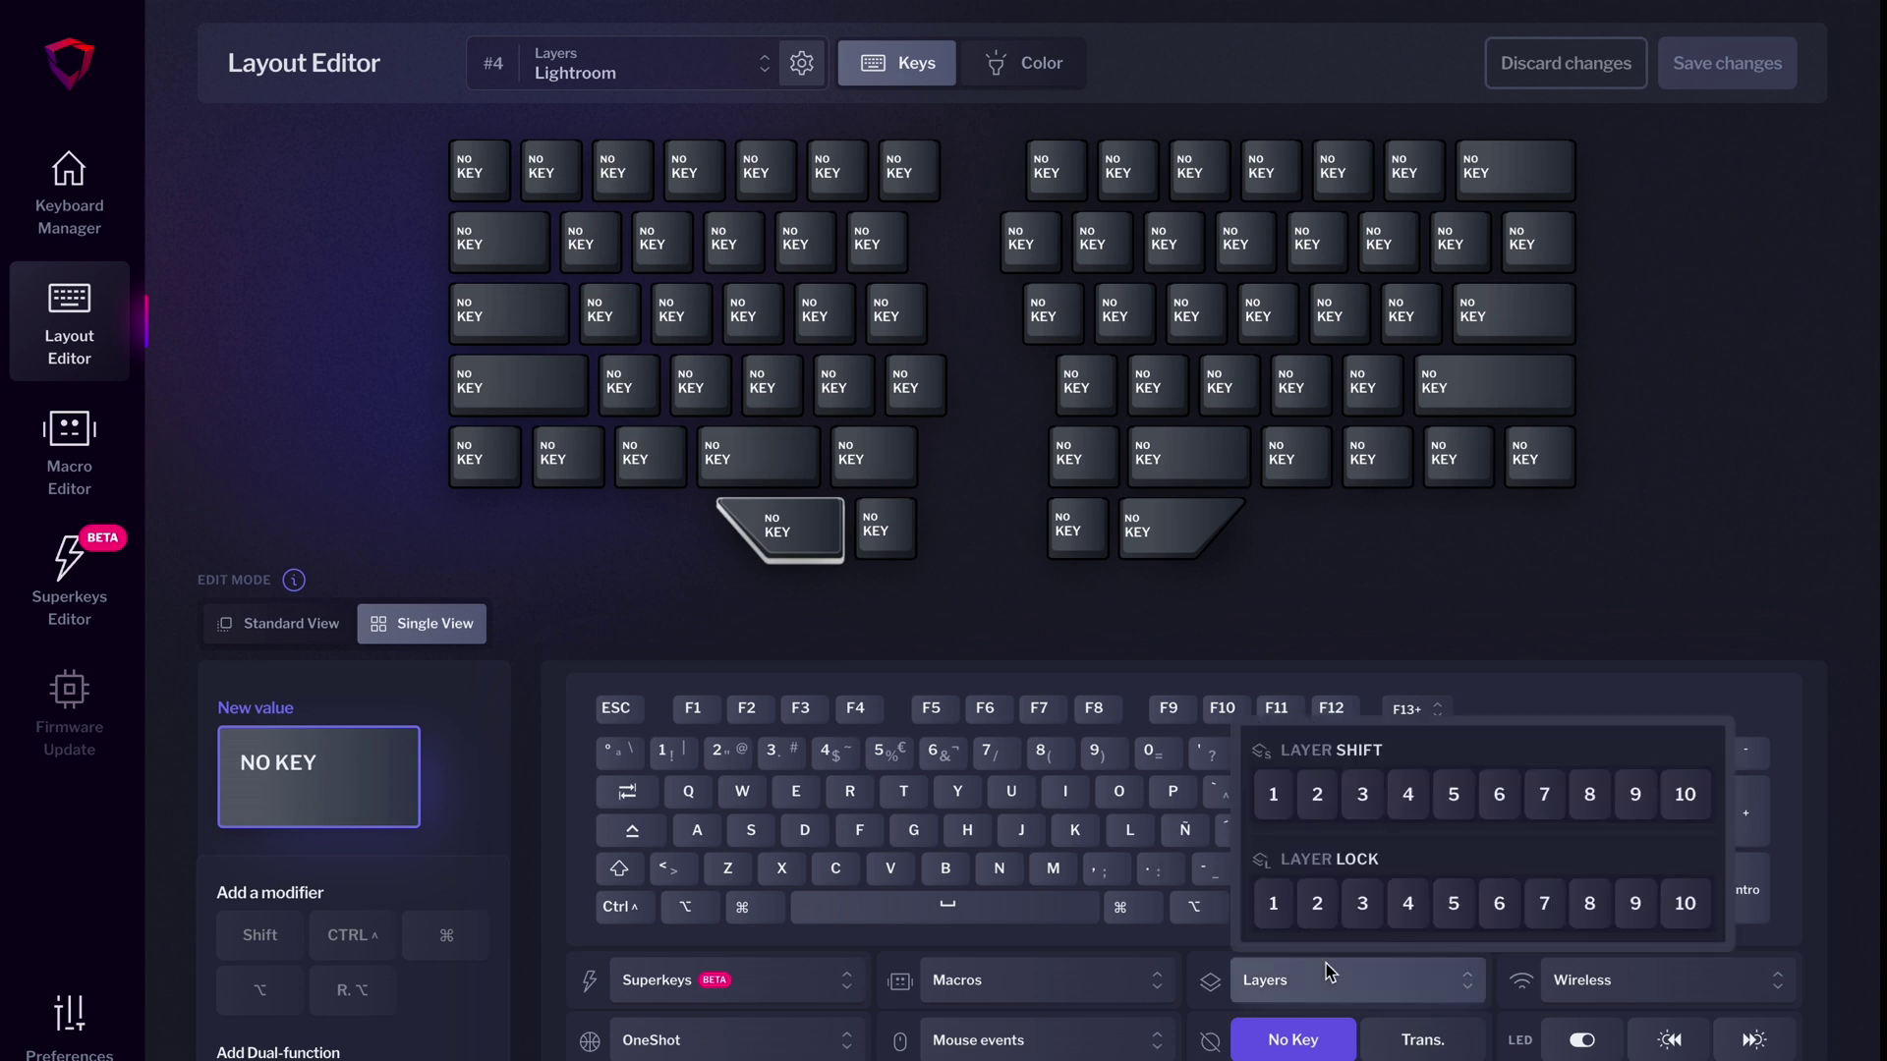
click(1274, 903)
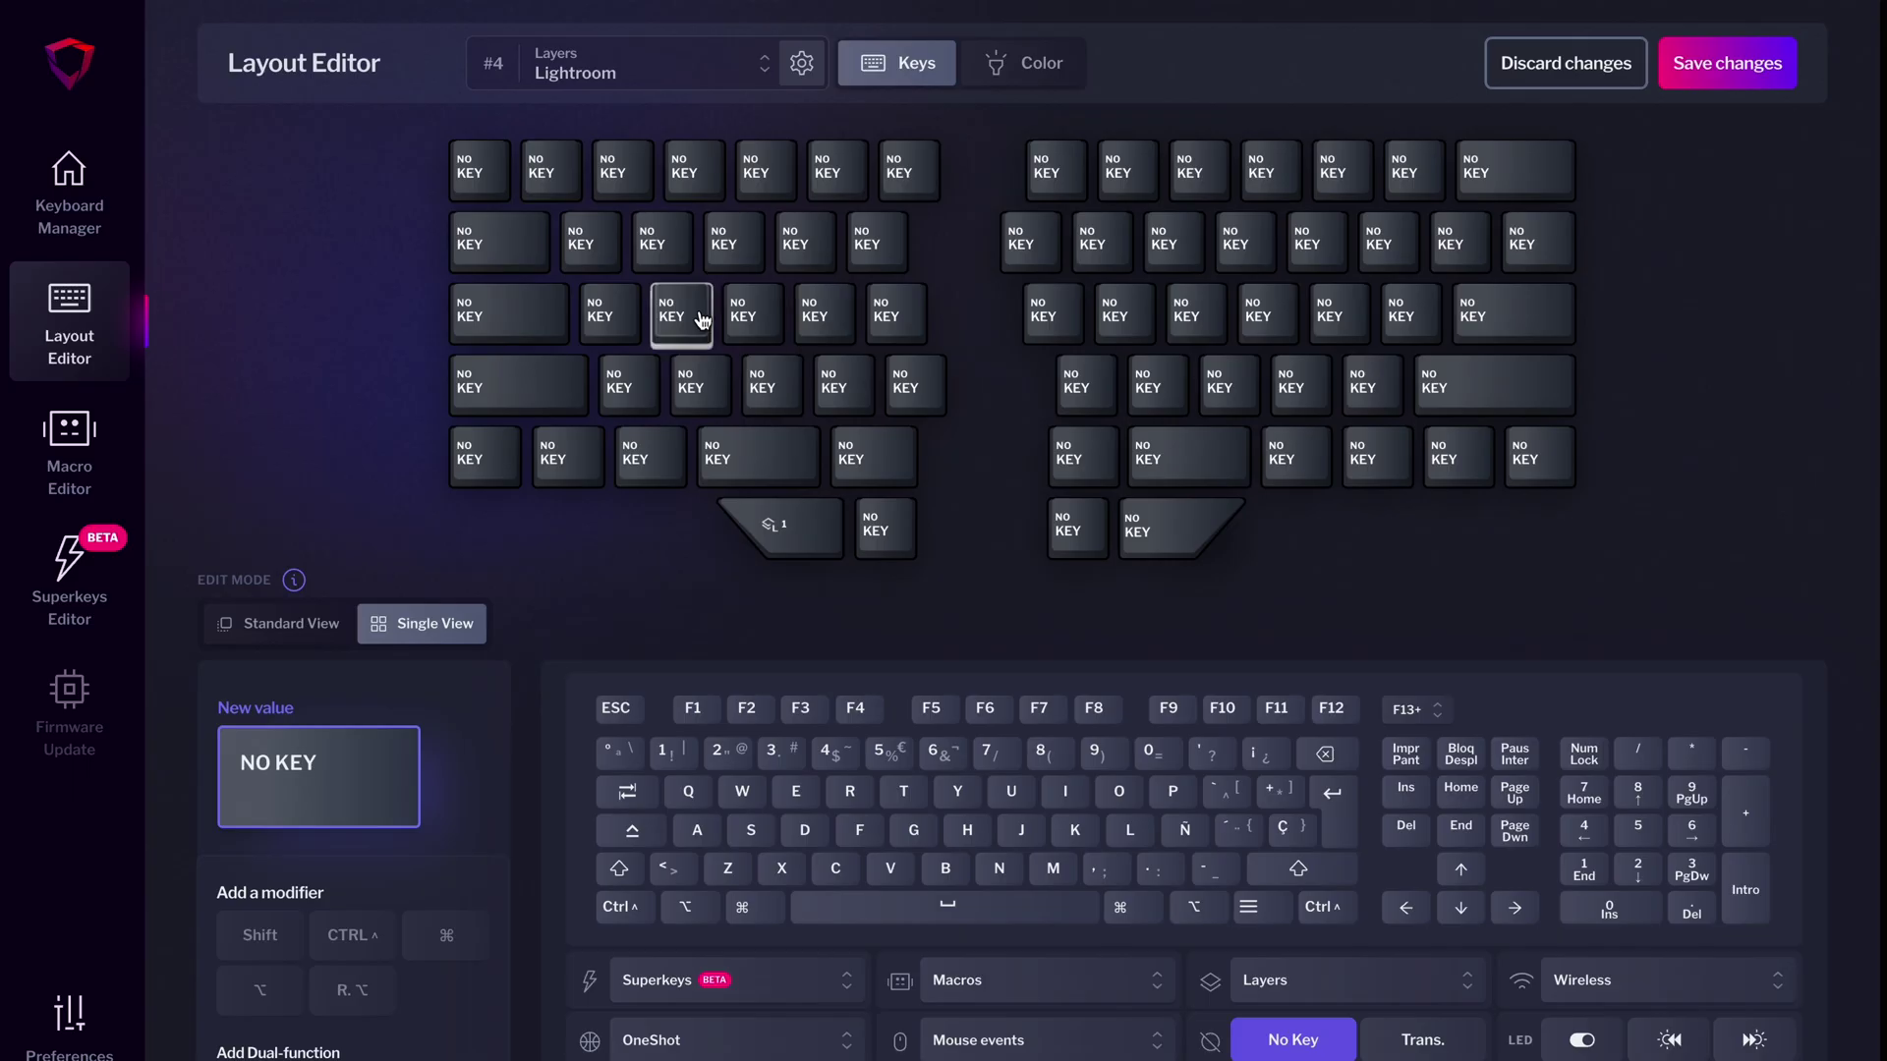
On the Lightroom layer, assign left and right arrows, minus between them, and Ctrl+plus above
click(1407, 907)
click(837, 326)
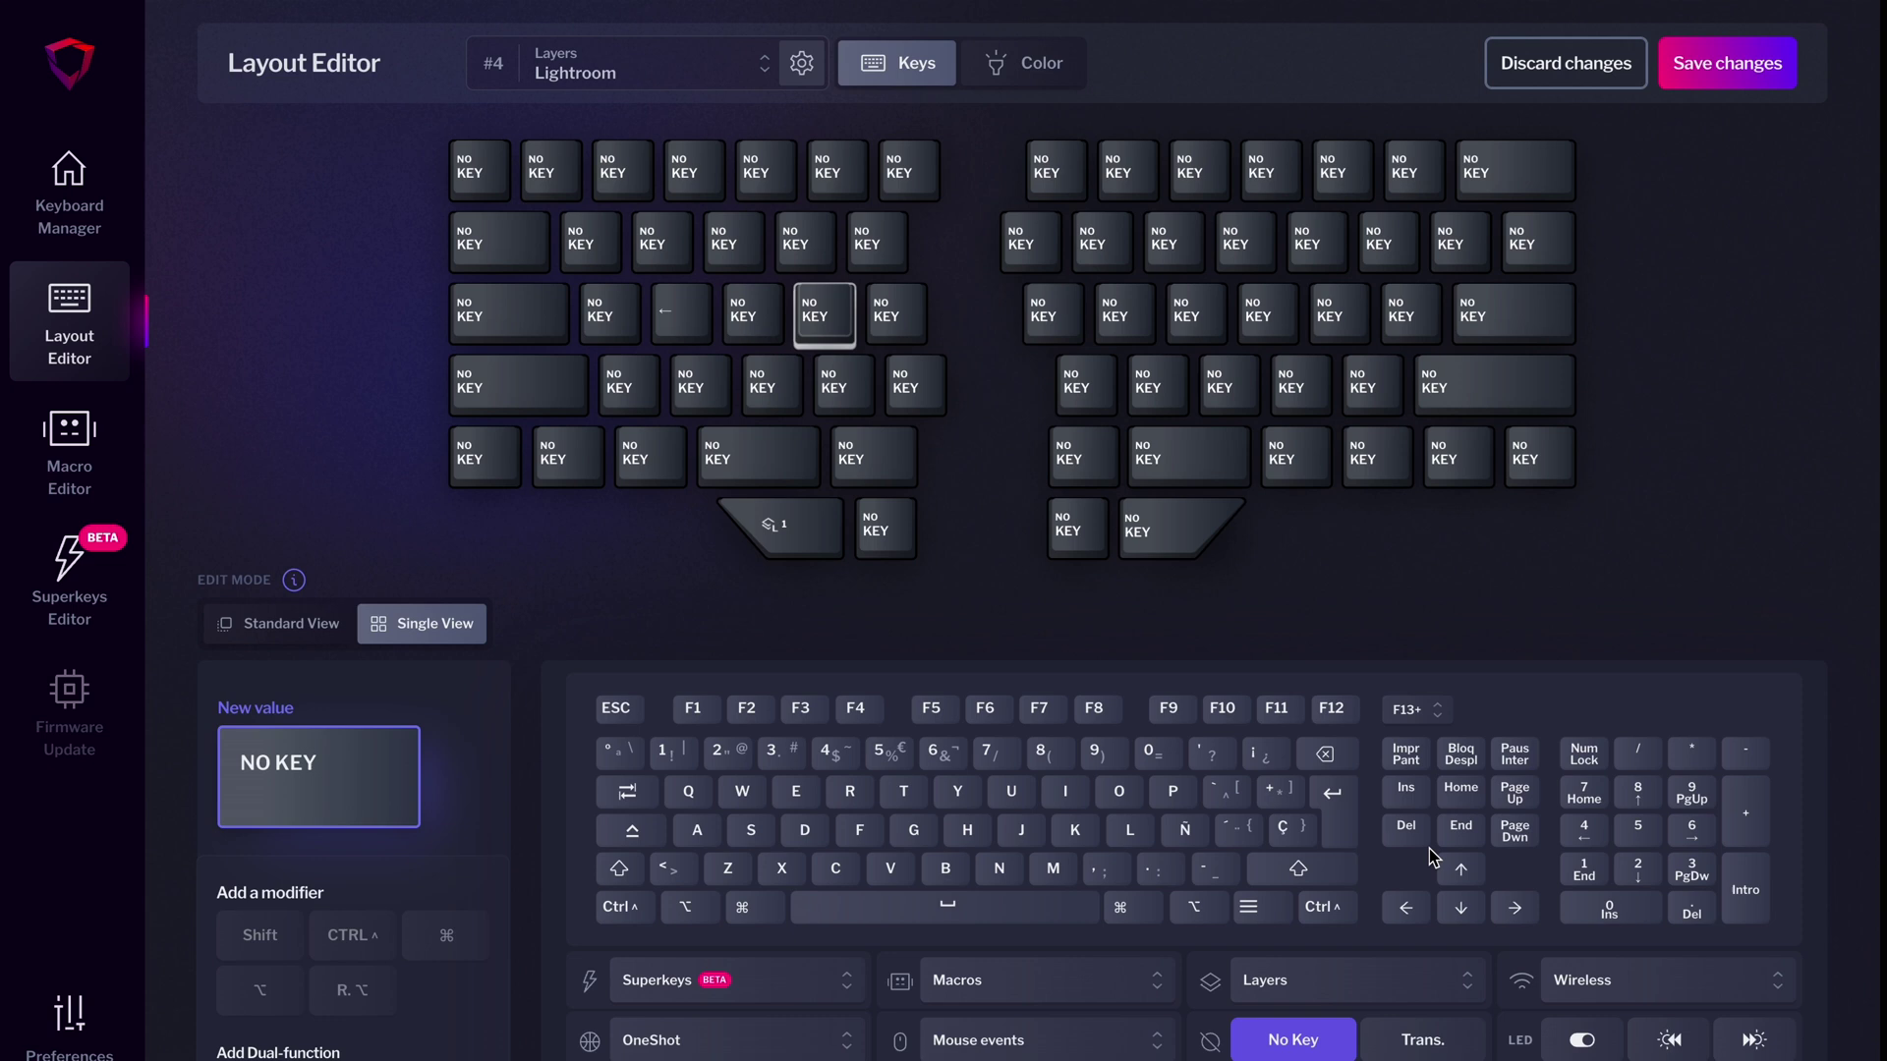
click(1518, 907)
click(756, 330)
click(1219, 868)
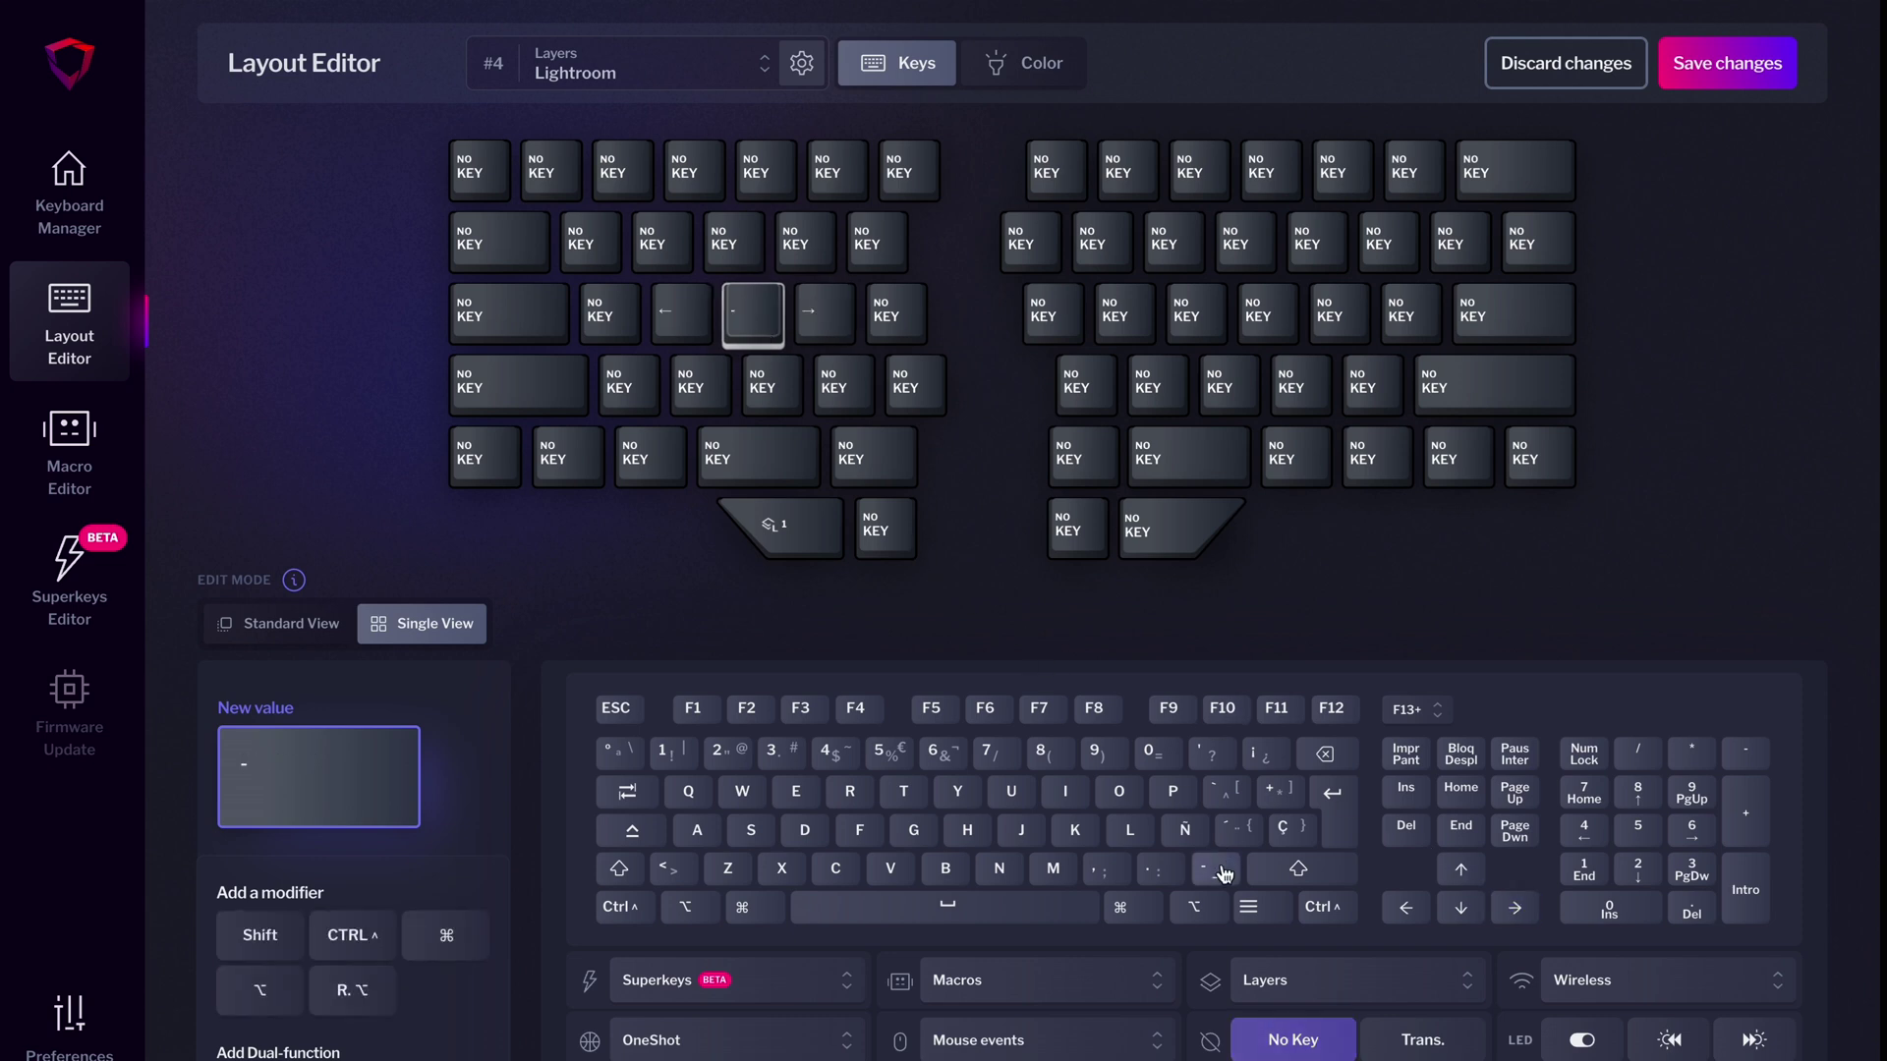
click(730, 265)
click(1281, 792)
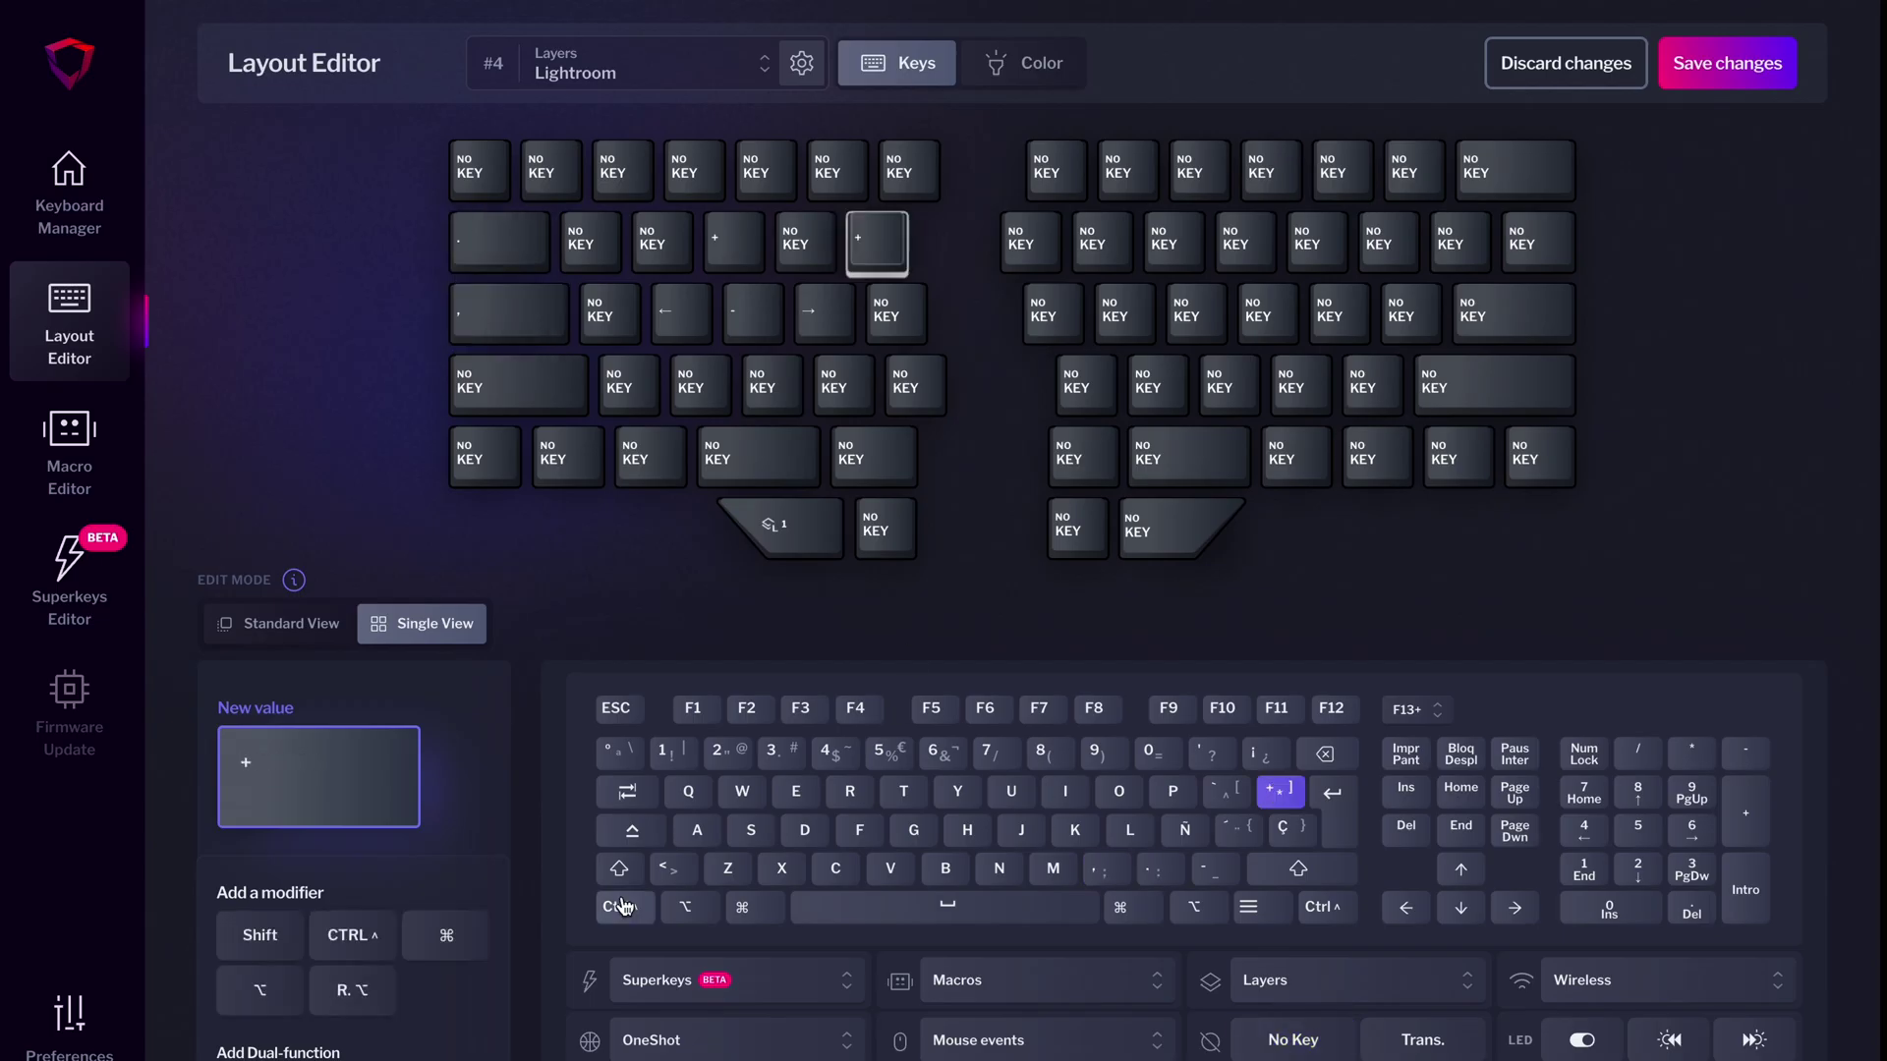
click(622, 906)
Put numbers on the top row, Option and Command bottom-left, and C on the first top-row key
click(518, 386)
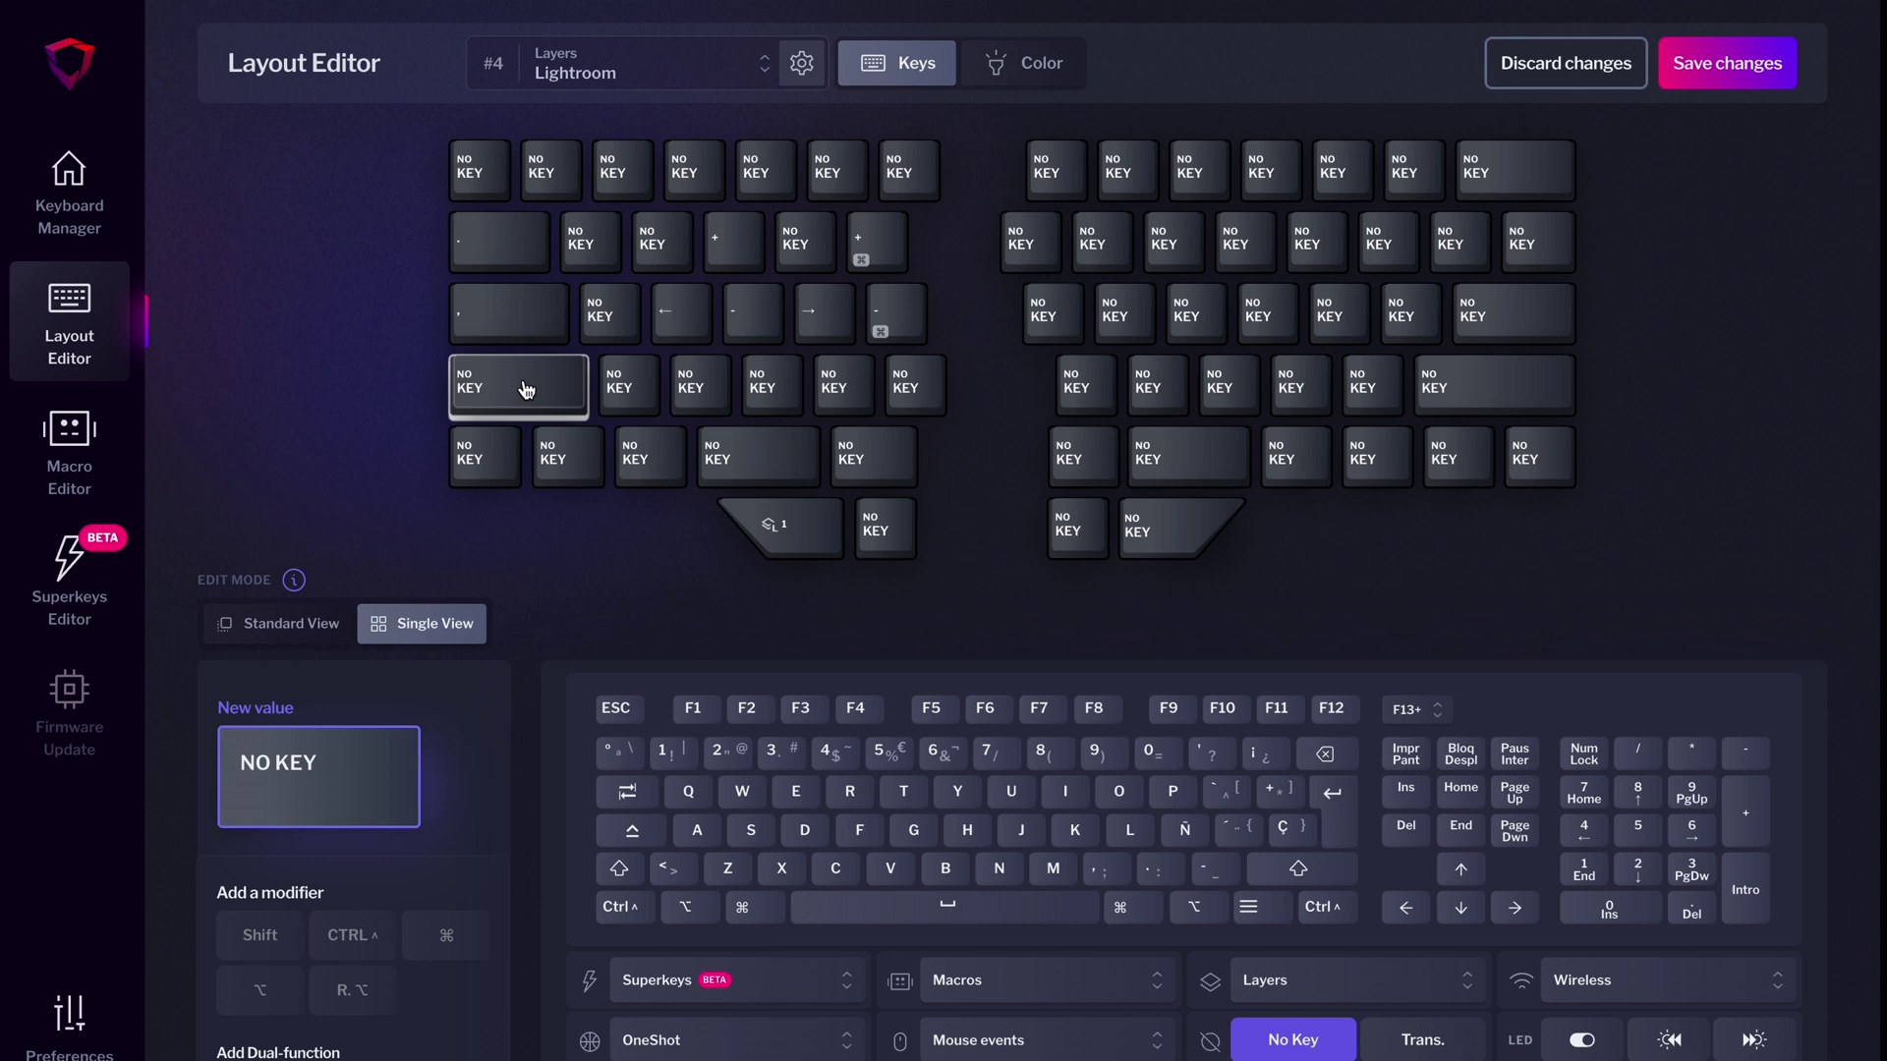
click(742, 906)
click(660, 751)
click(714, 751)
click(480, 172)
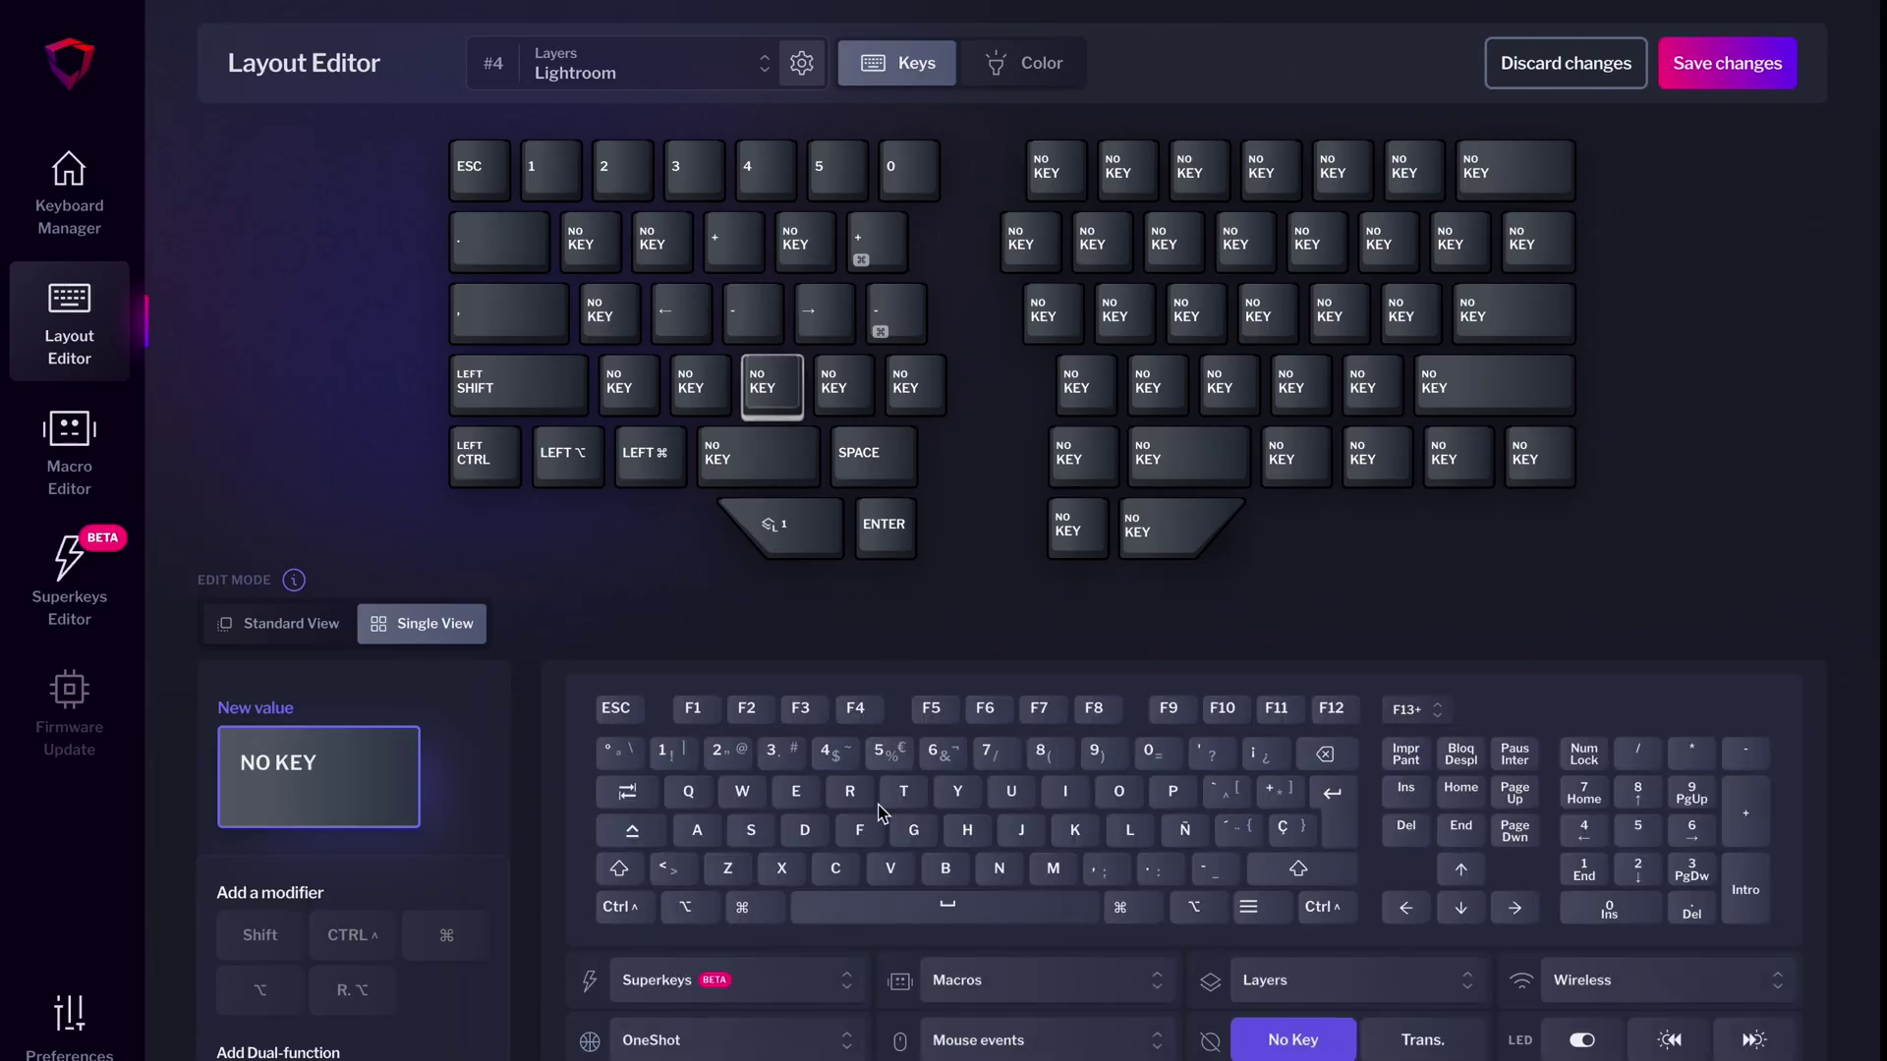
click(847, 866)
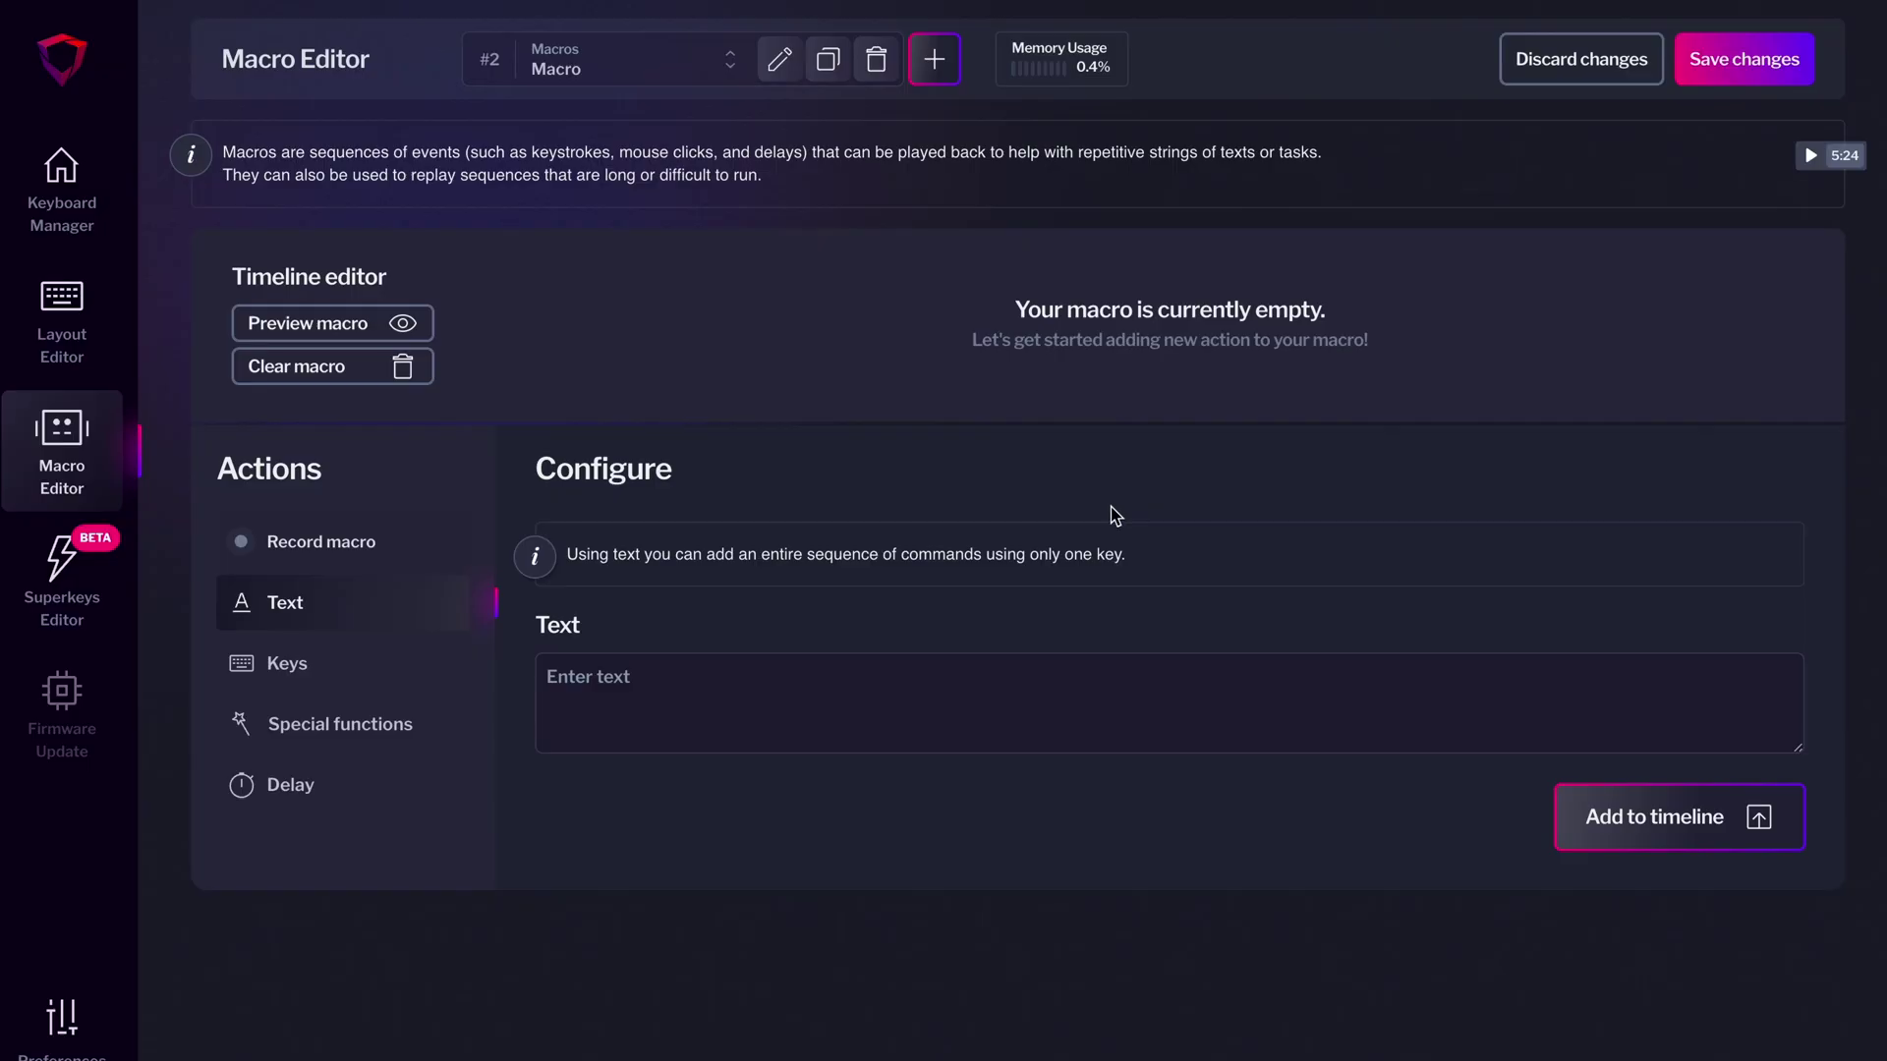
Try the macro's Text and Record actions, then add Caps Lock as a key step
click(856, 676)
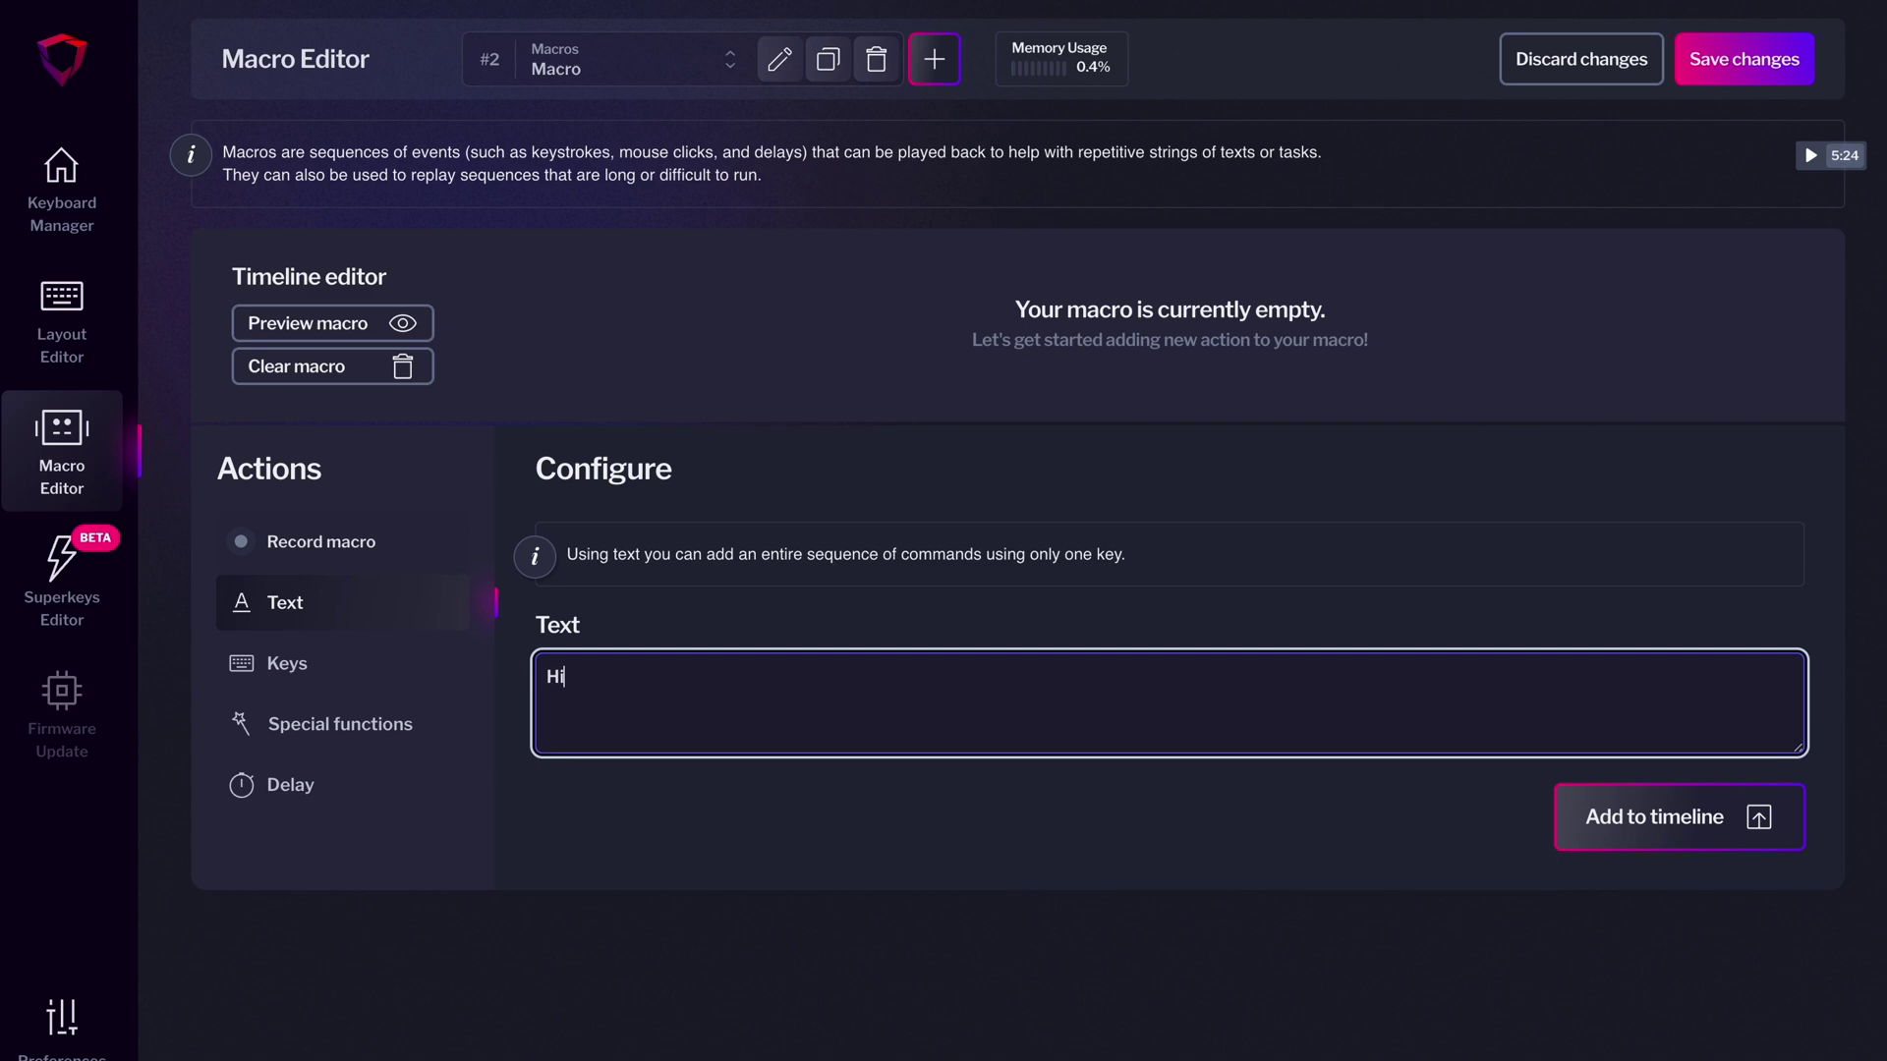
click(440, 585)
click(376, 541)
click(930, 603)
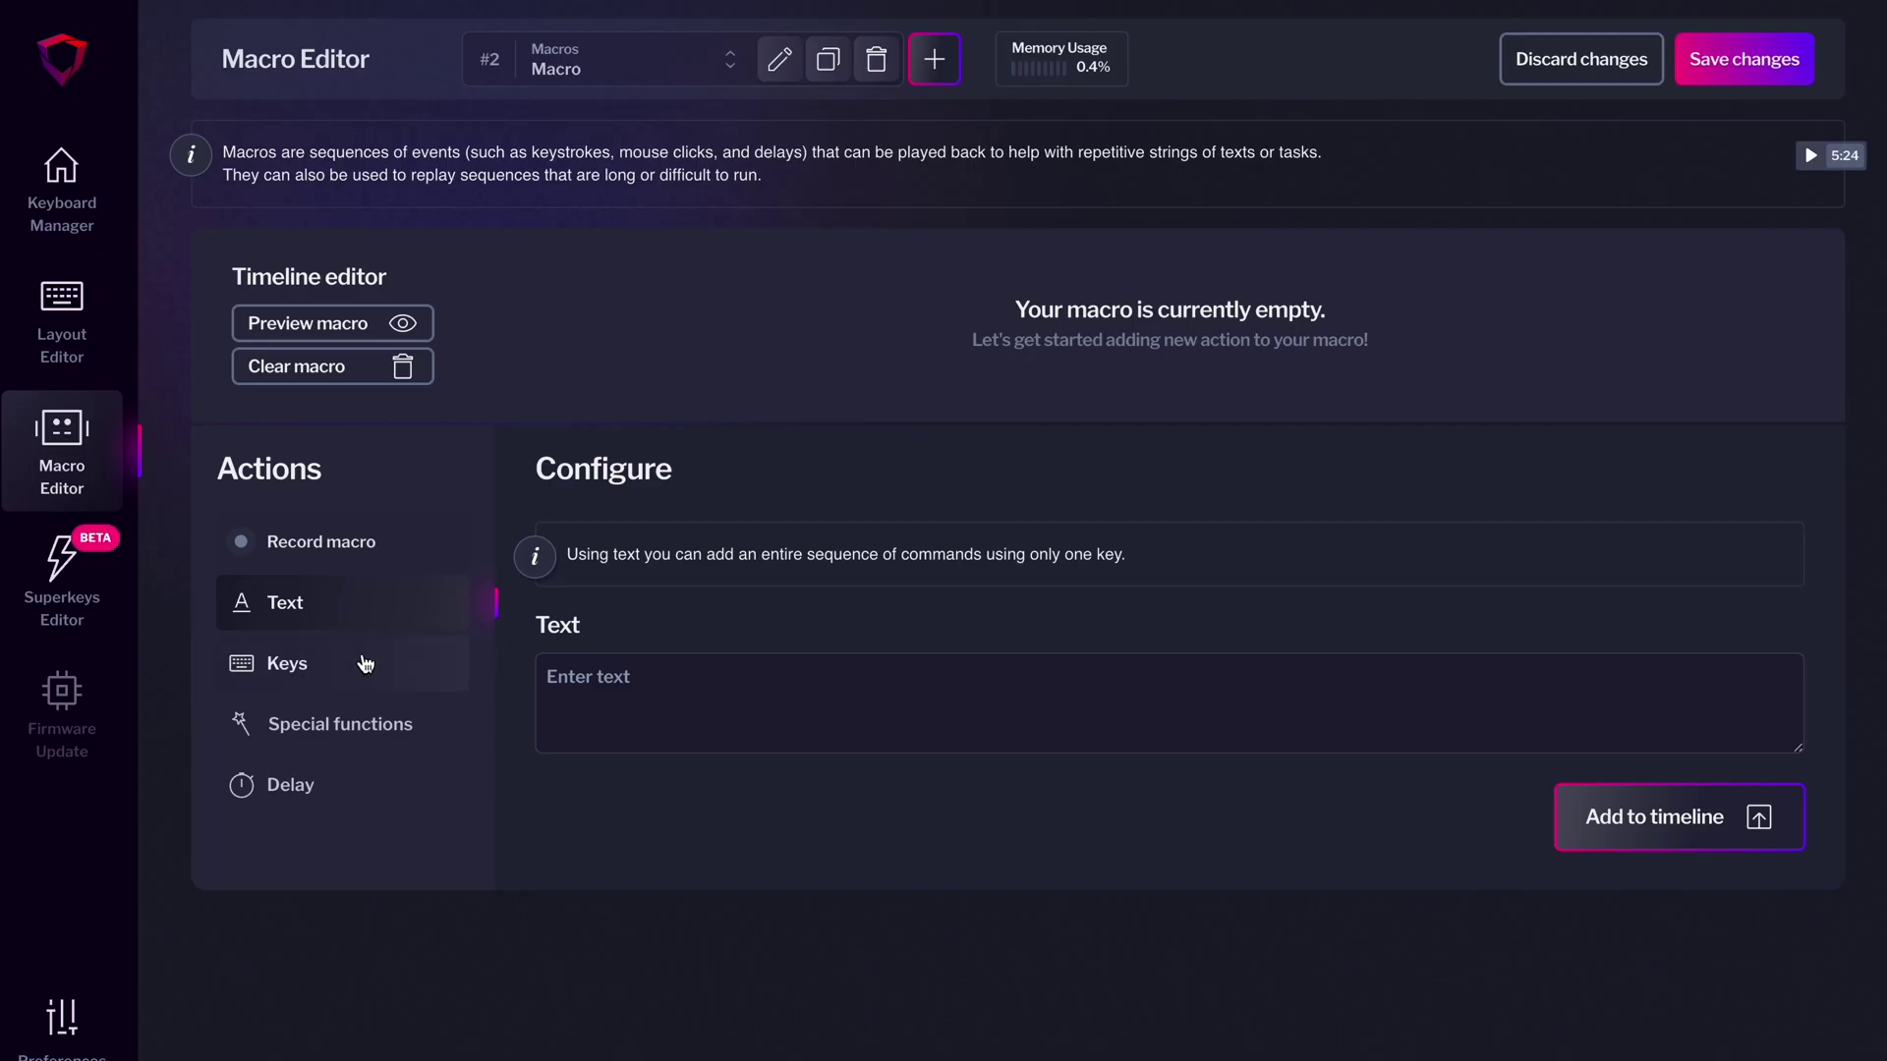
click(364, 664)
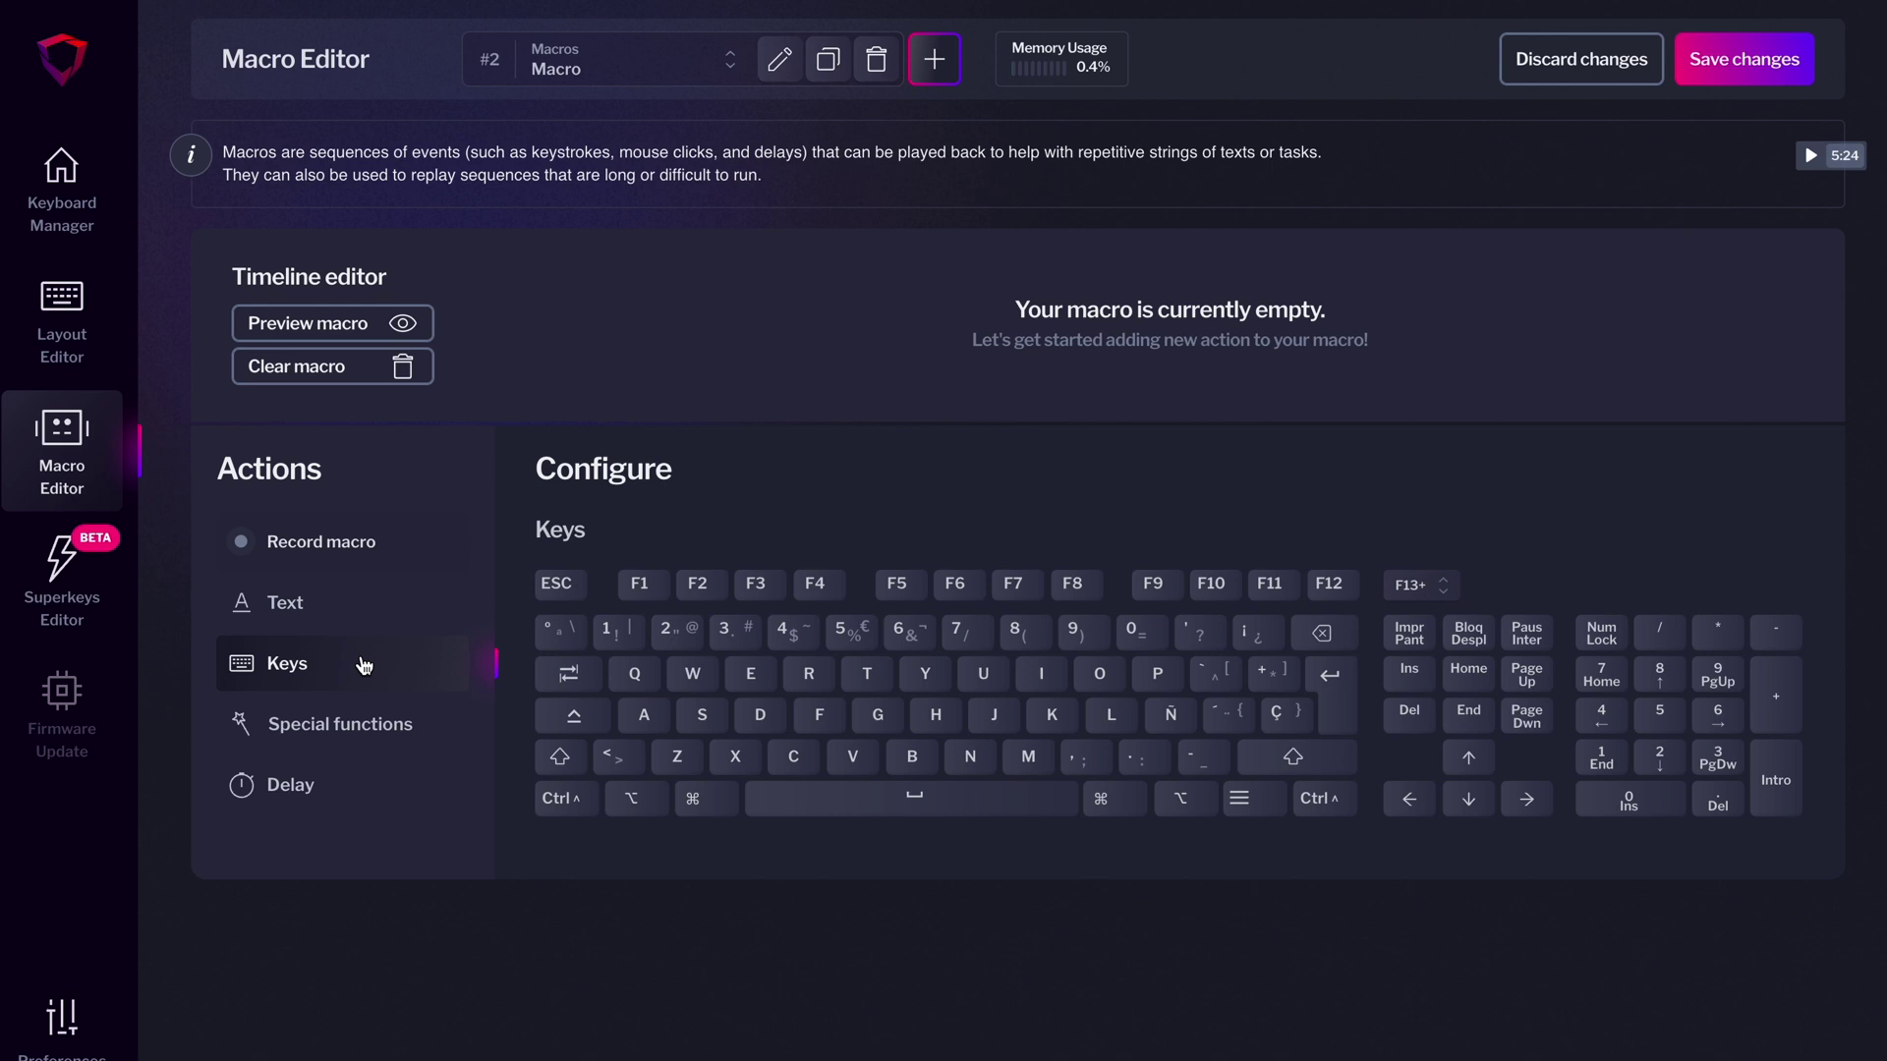
click(574, 717)
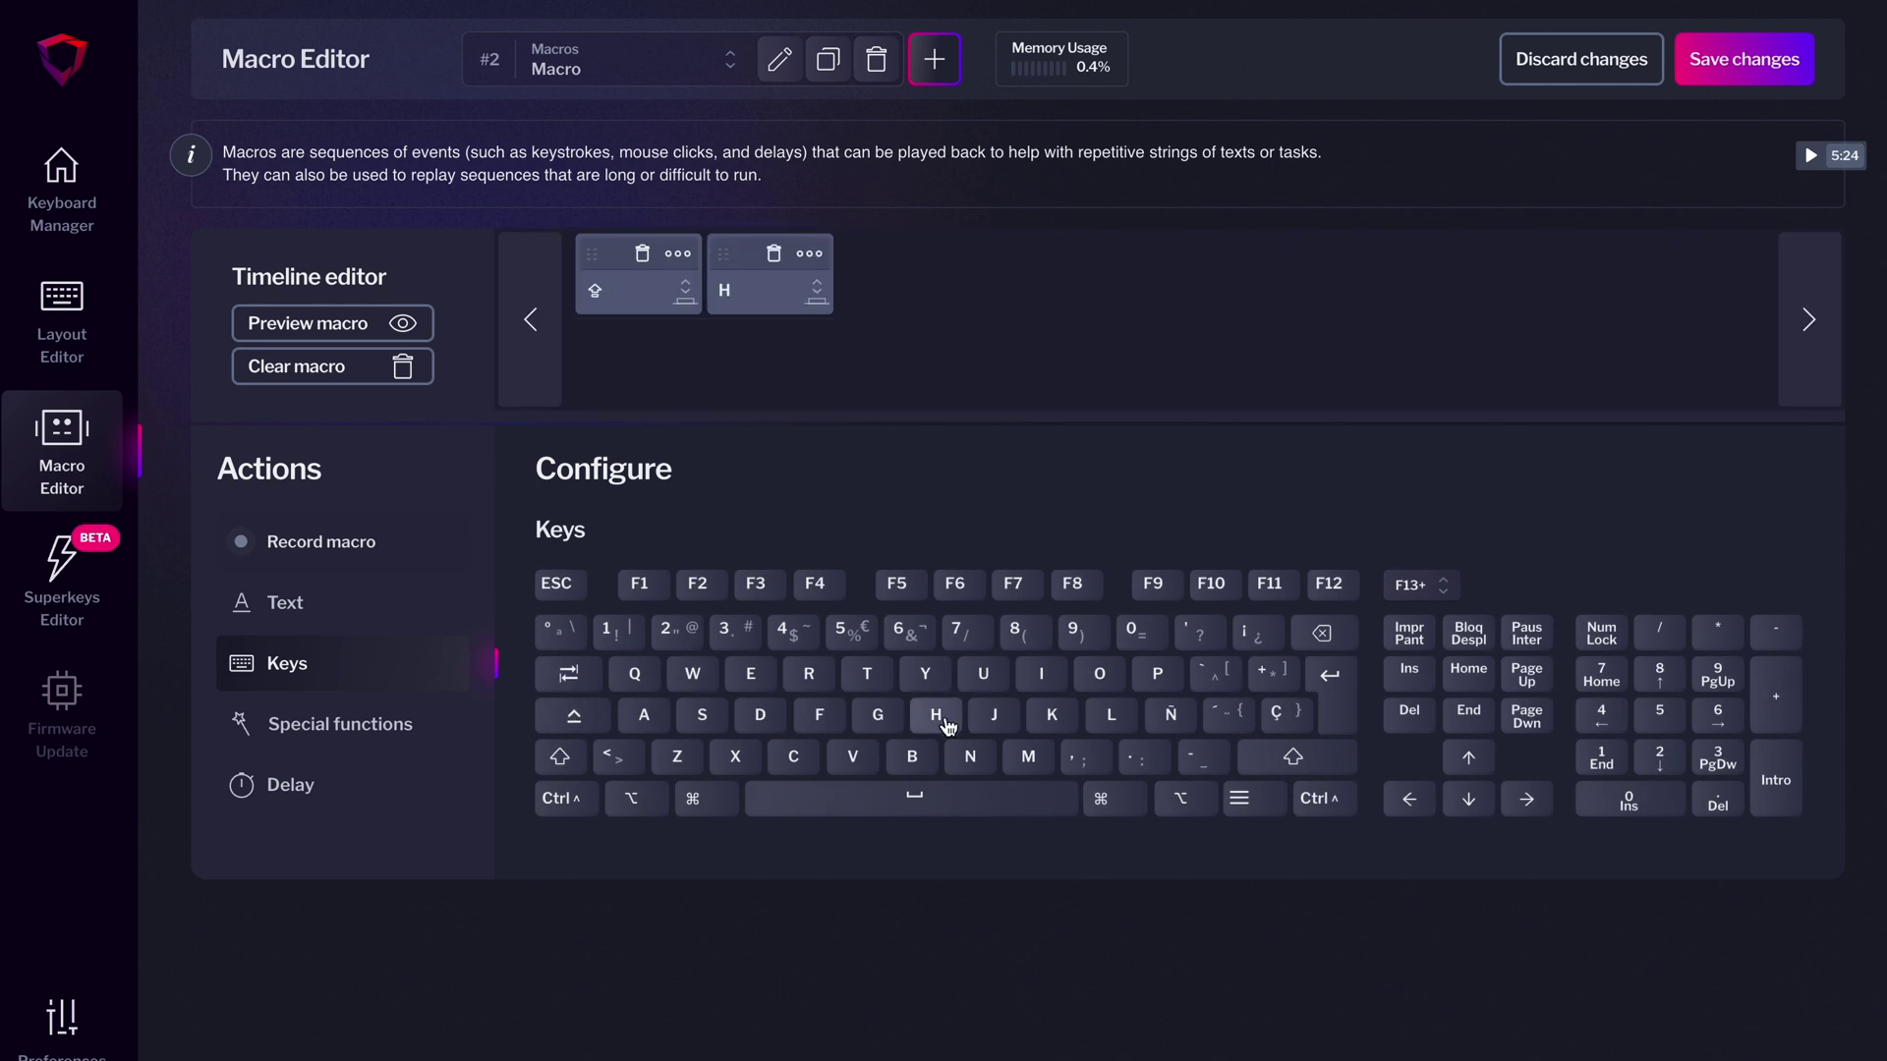
click(575, 717)
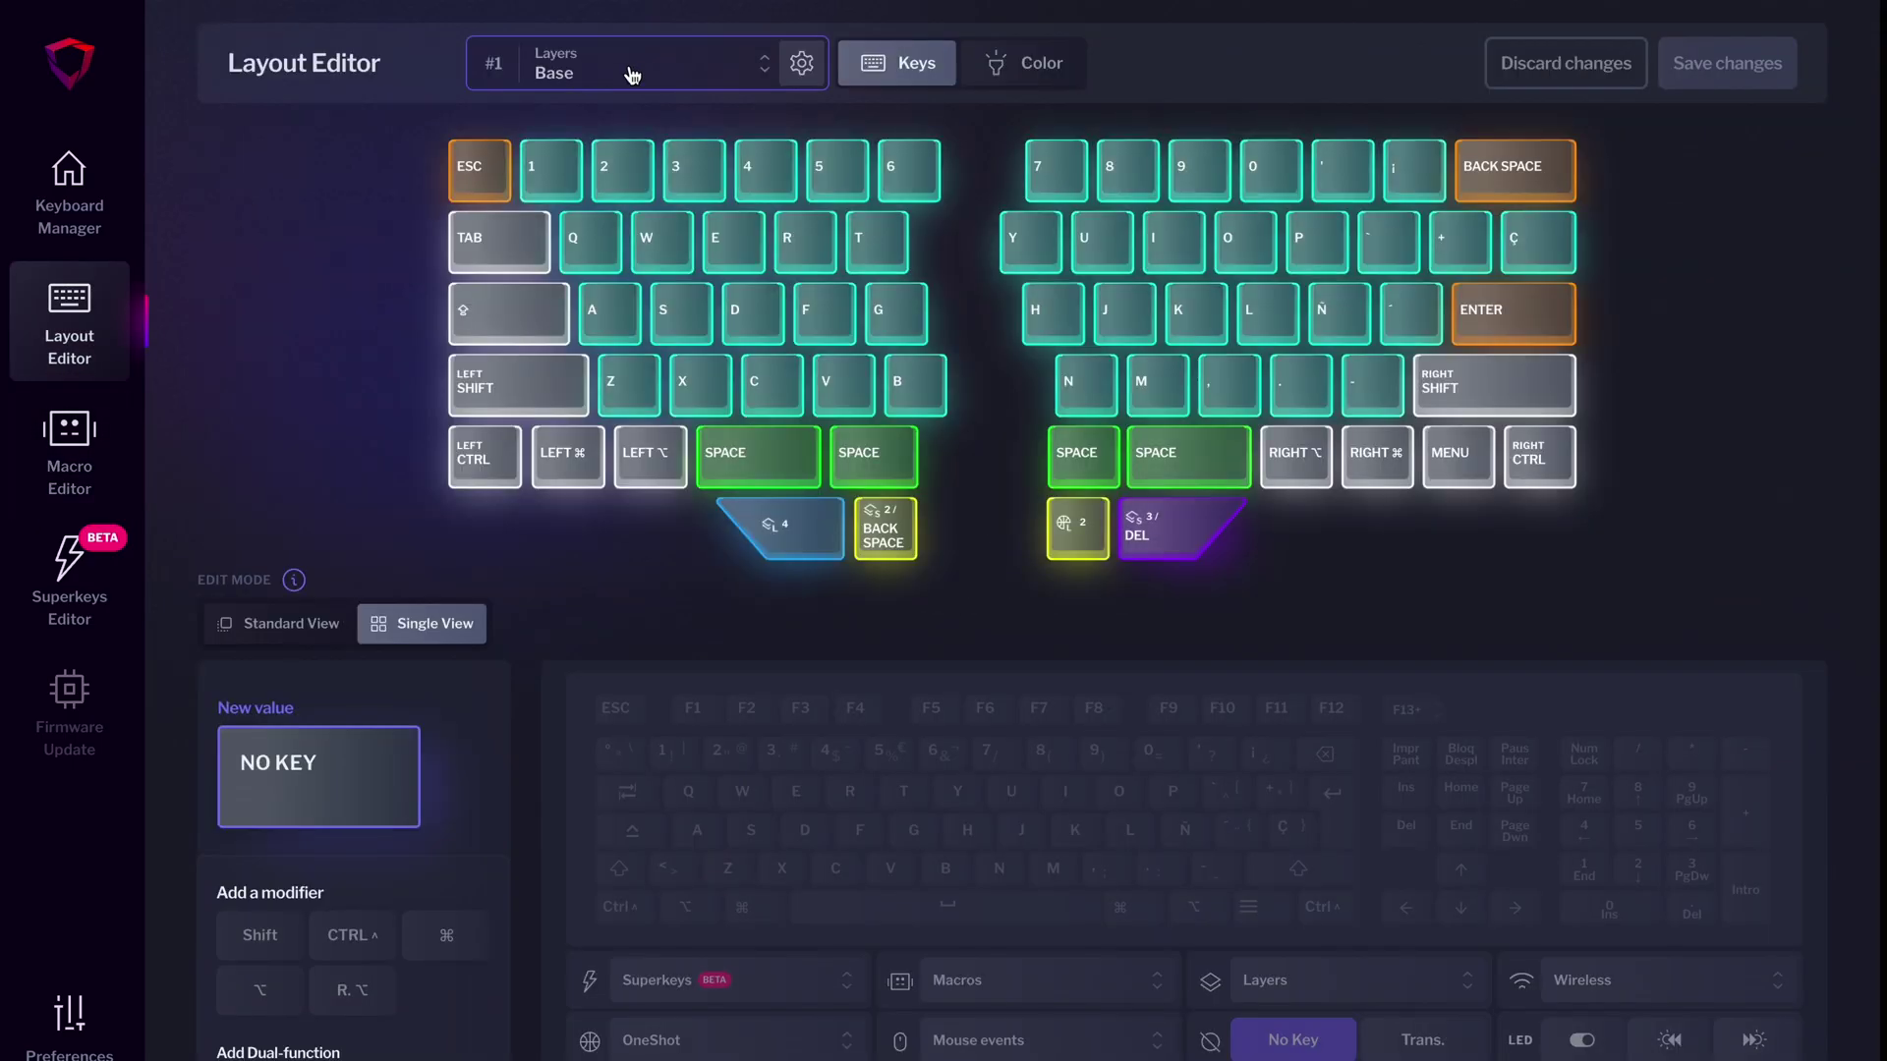
Switch to the Lightroom layer and select the empty key next to C for the macro
click(634, 69)
click(603, 259)
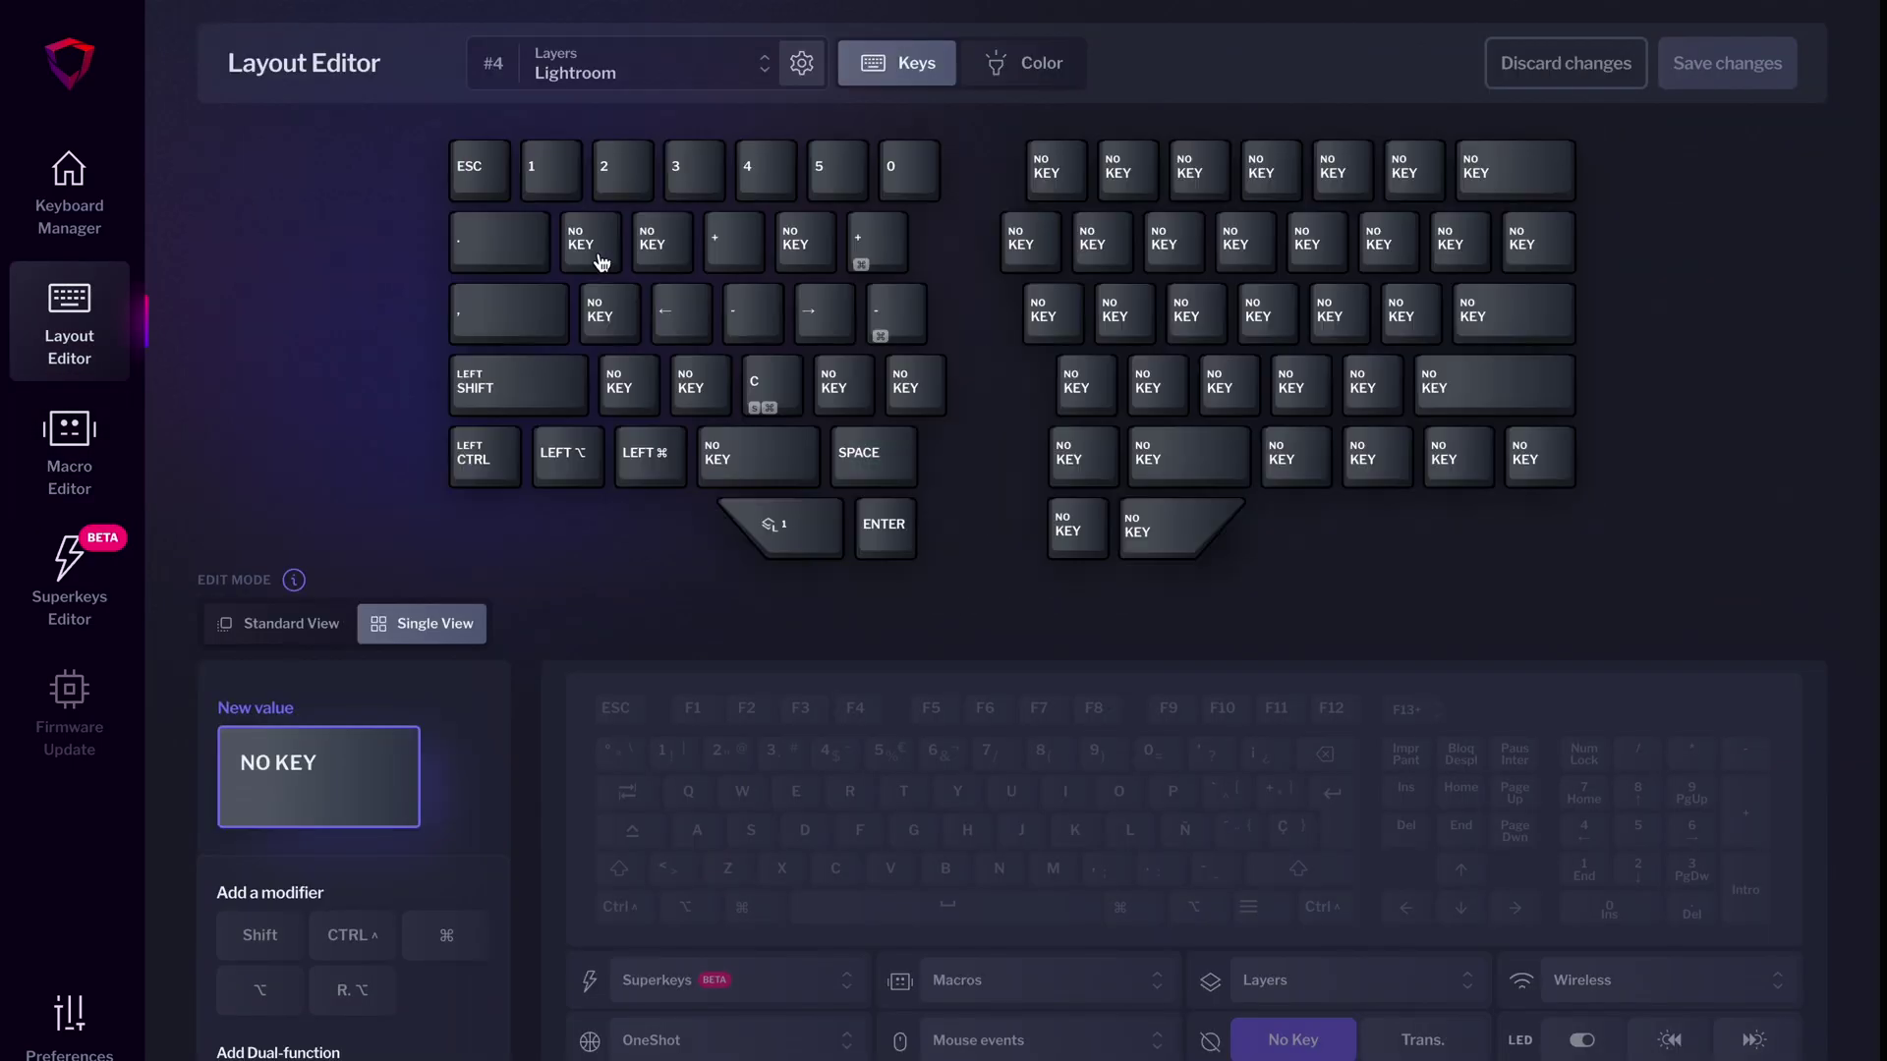
click(929, 386)
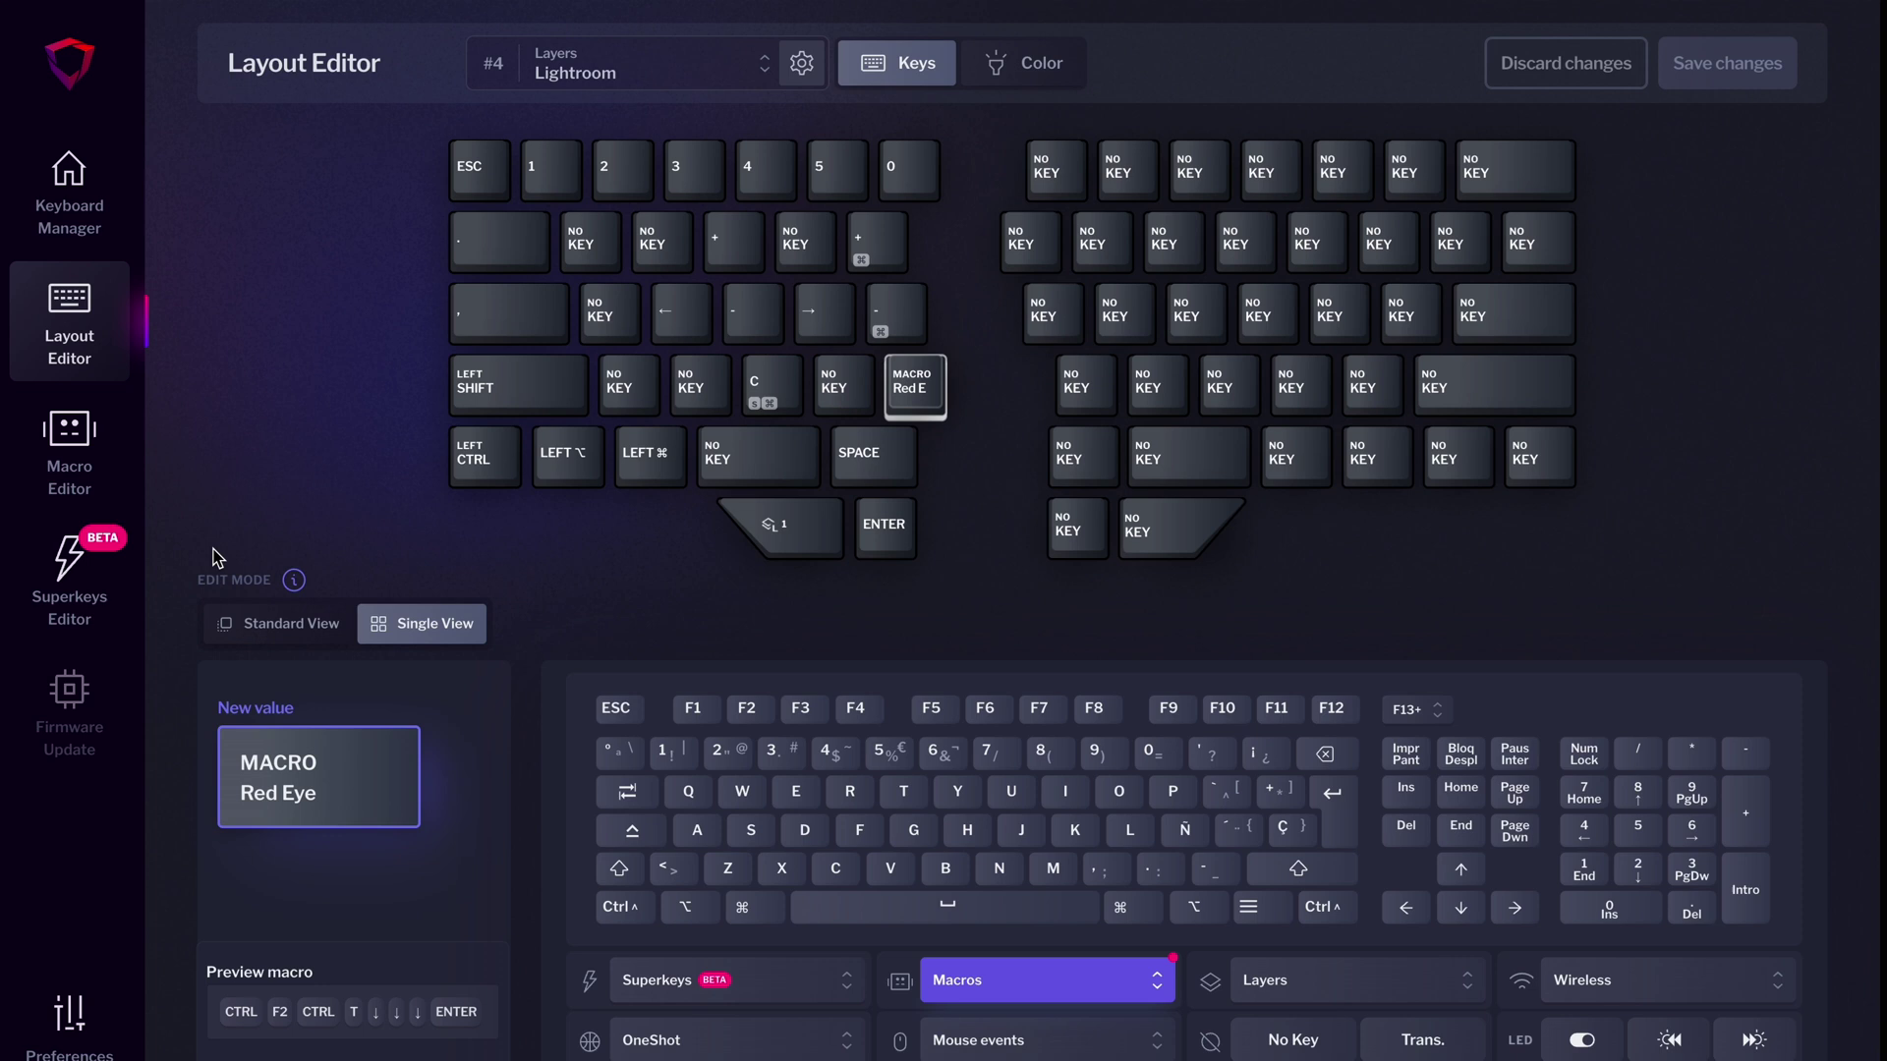
In the Superkeys Editor, view Flag, Settings, Crop, Ratio, WB, Remove and Before in turn
click(93, 590)
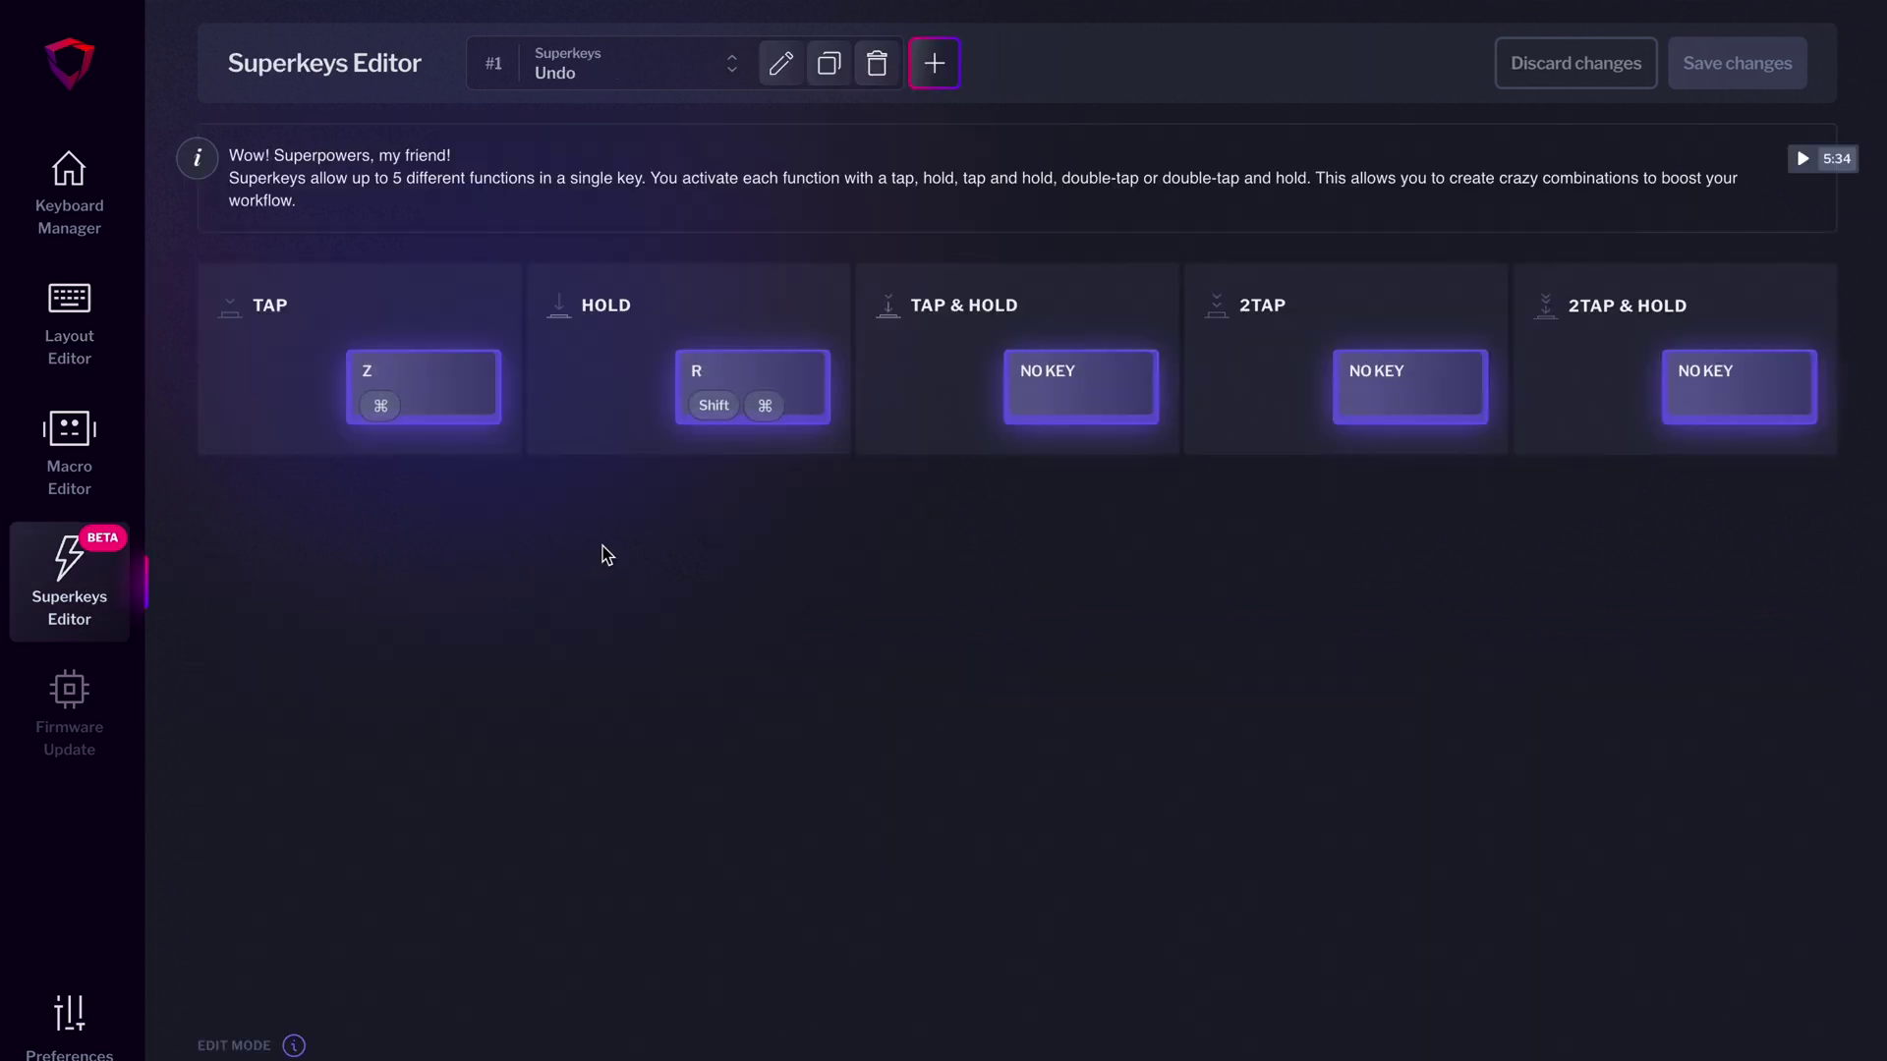
click(691, 78)
click(664, 162)
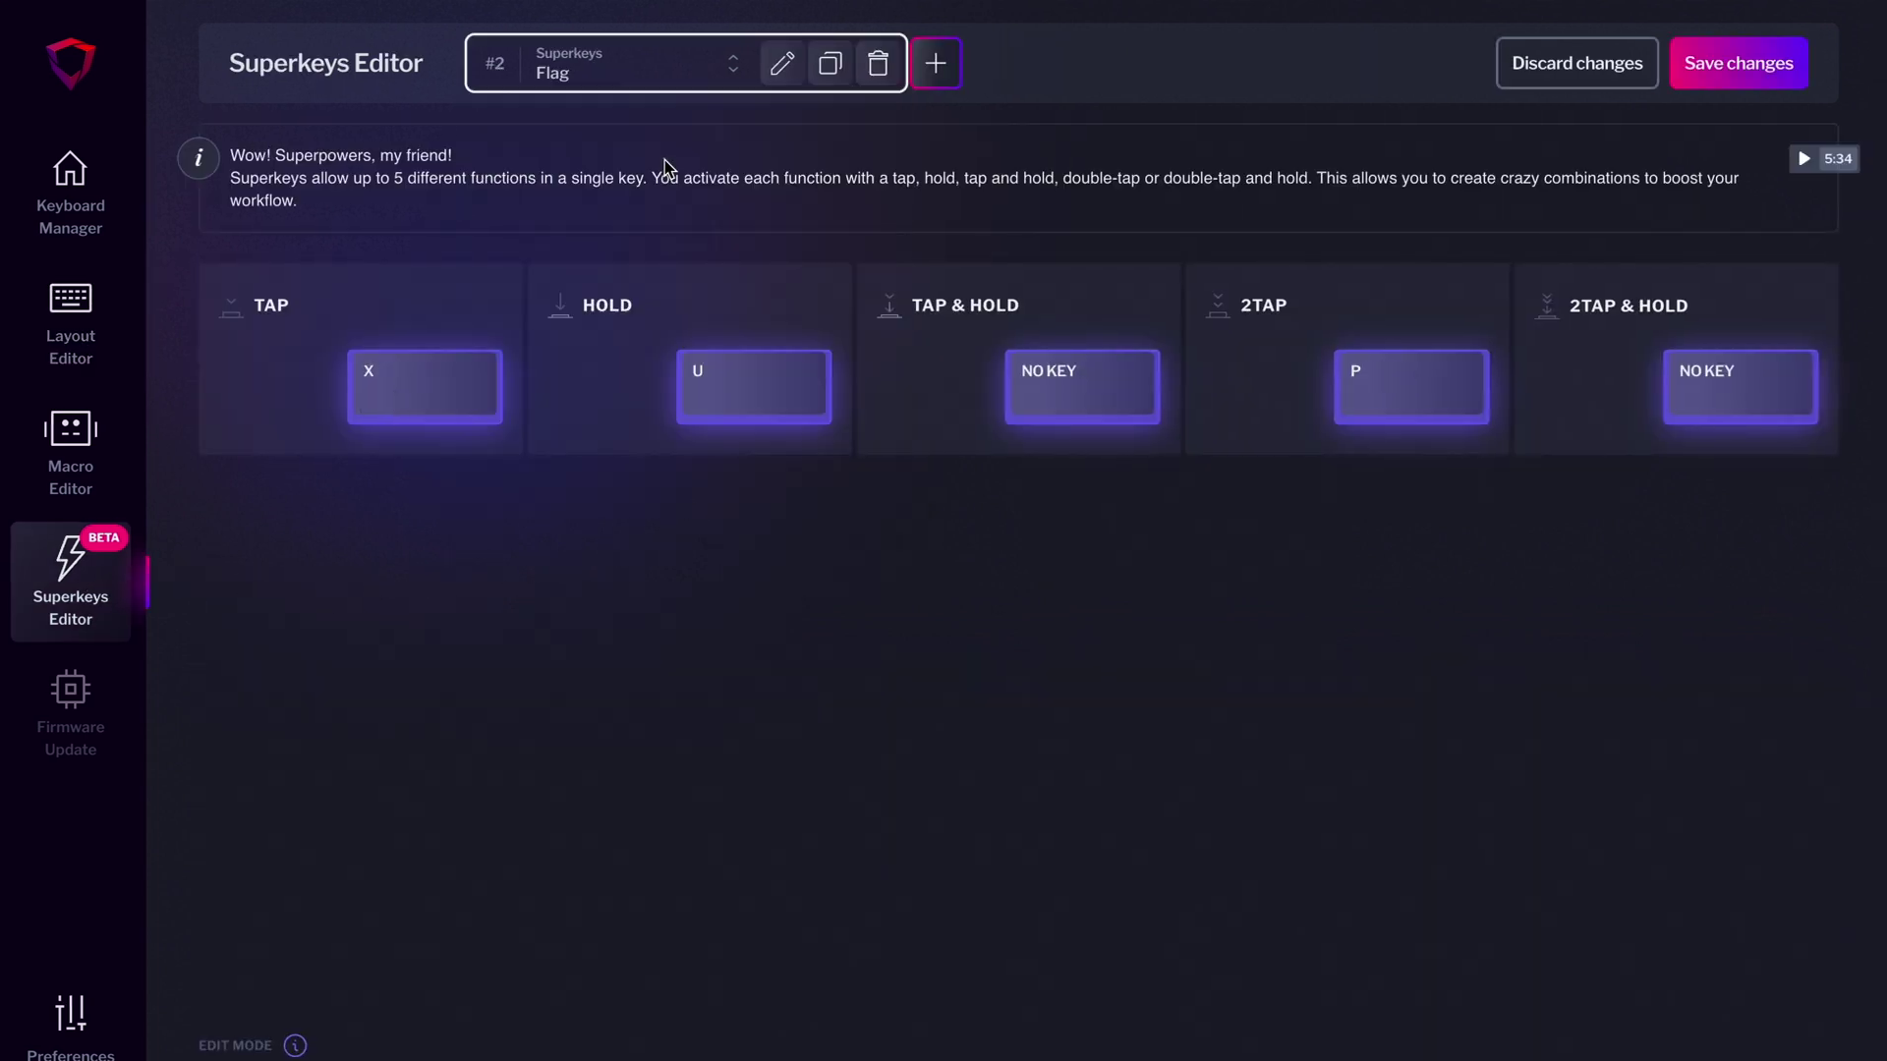
click(680, 83)
click(664, 206)
click(678, 77)
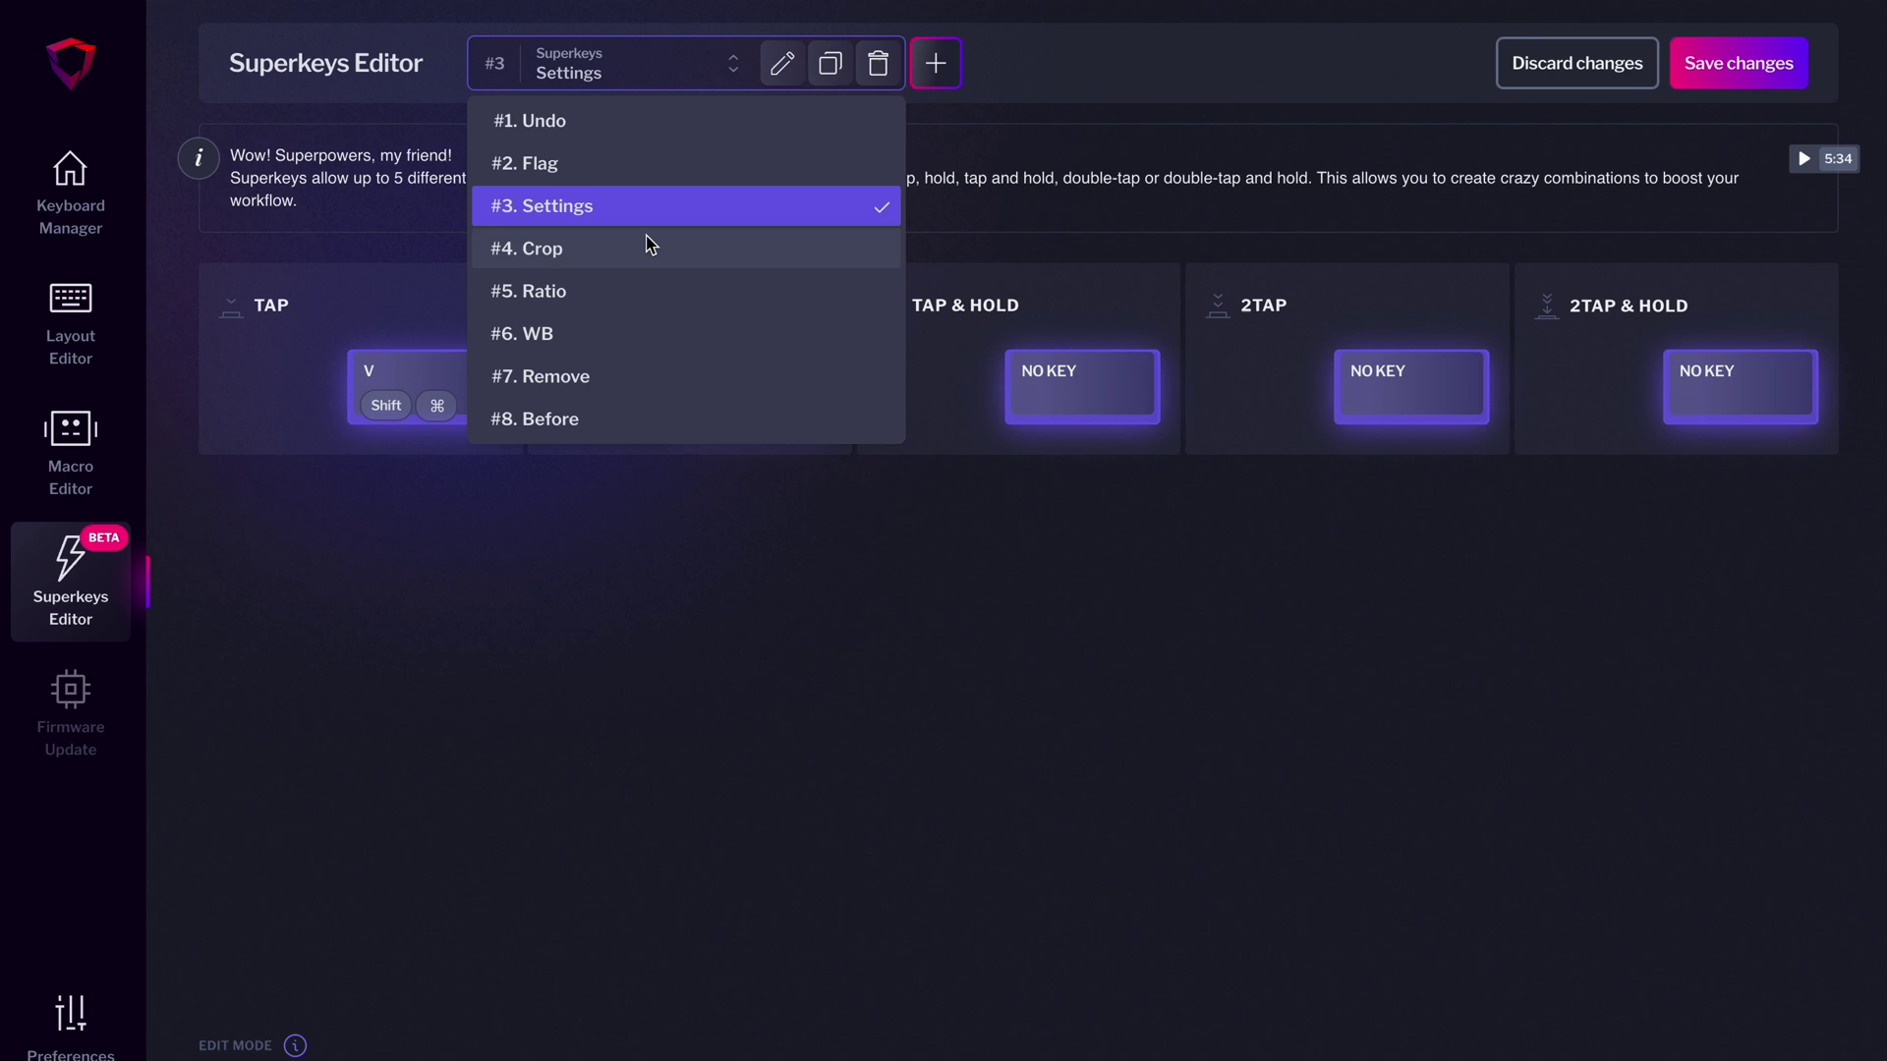
click(646, 247)
click(678, 82)
click(658, 286)
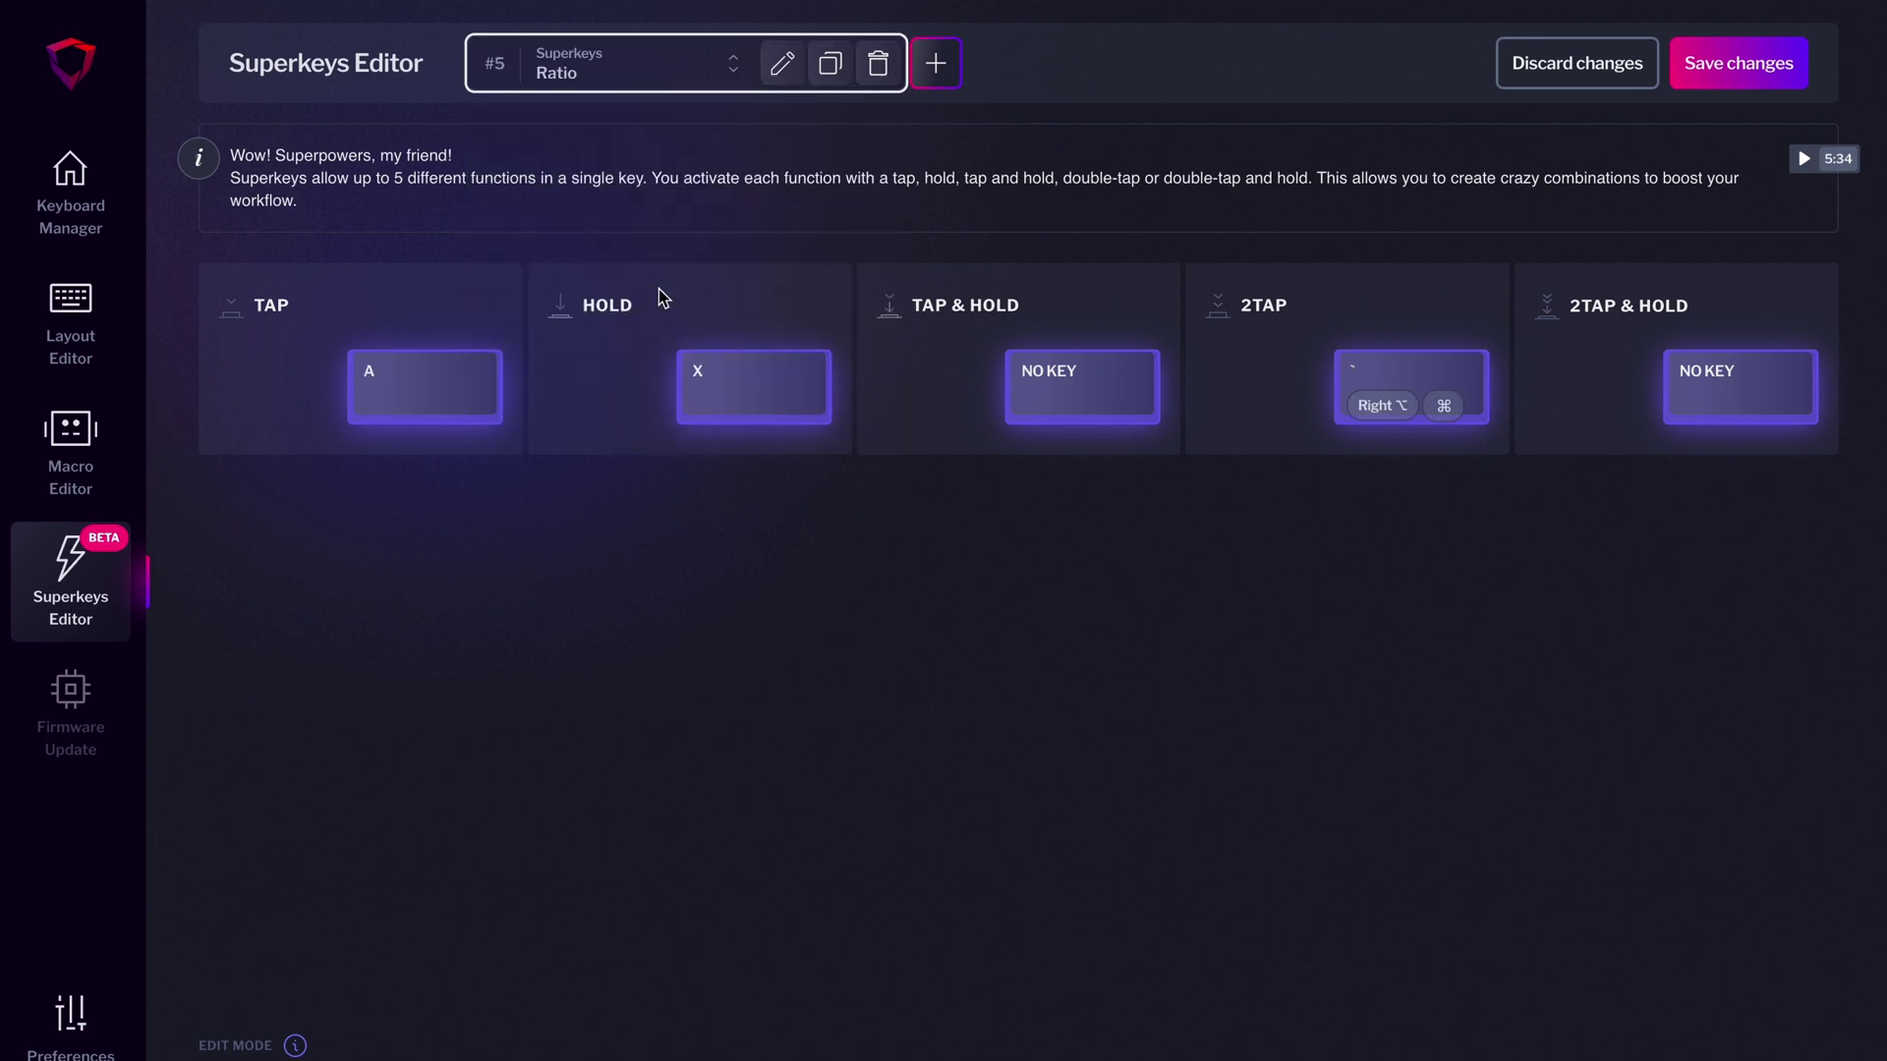
click(681, 80)
click(677, 331)
click(682, 76)
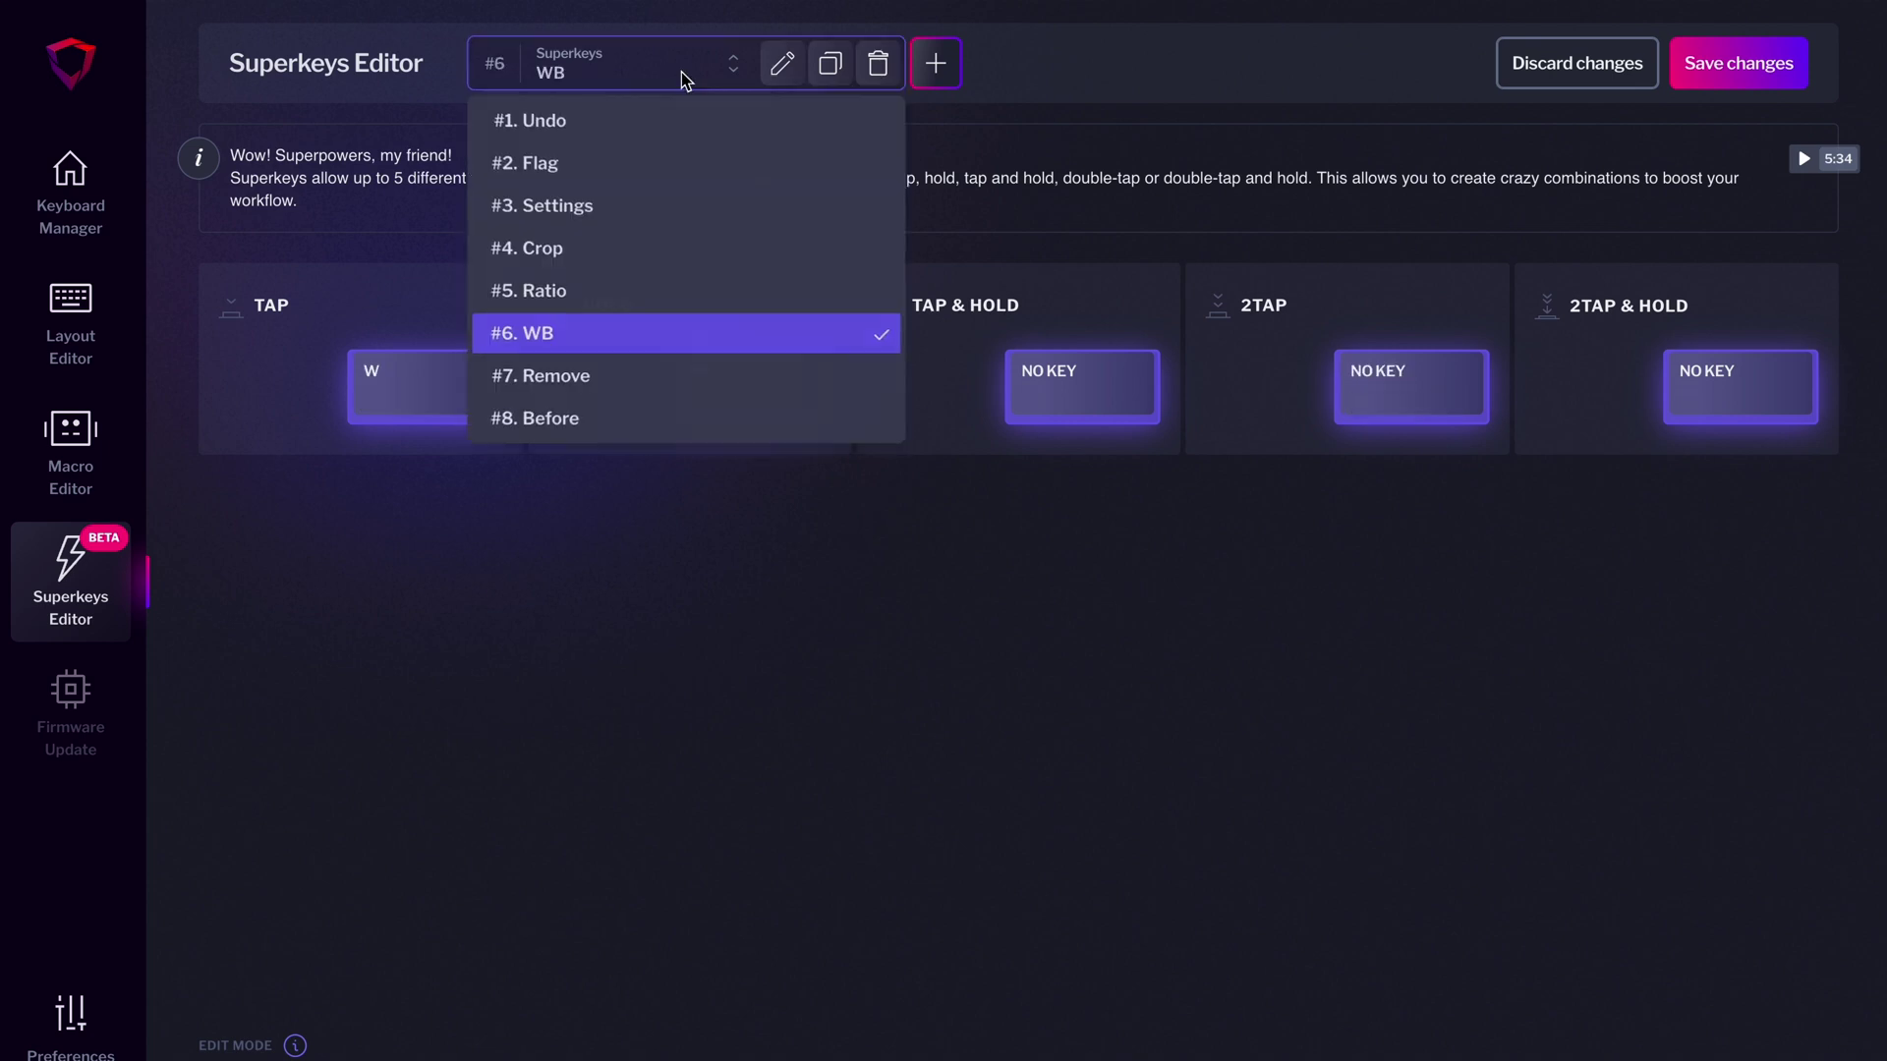
click(668, 380)
click(694, 84)
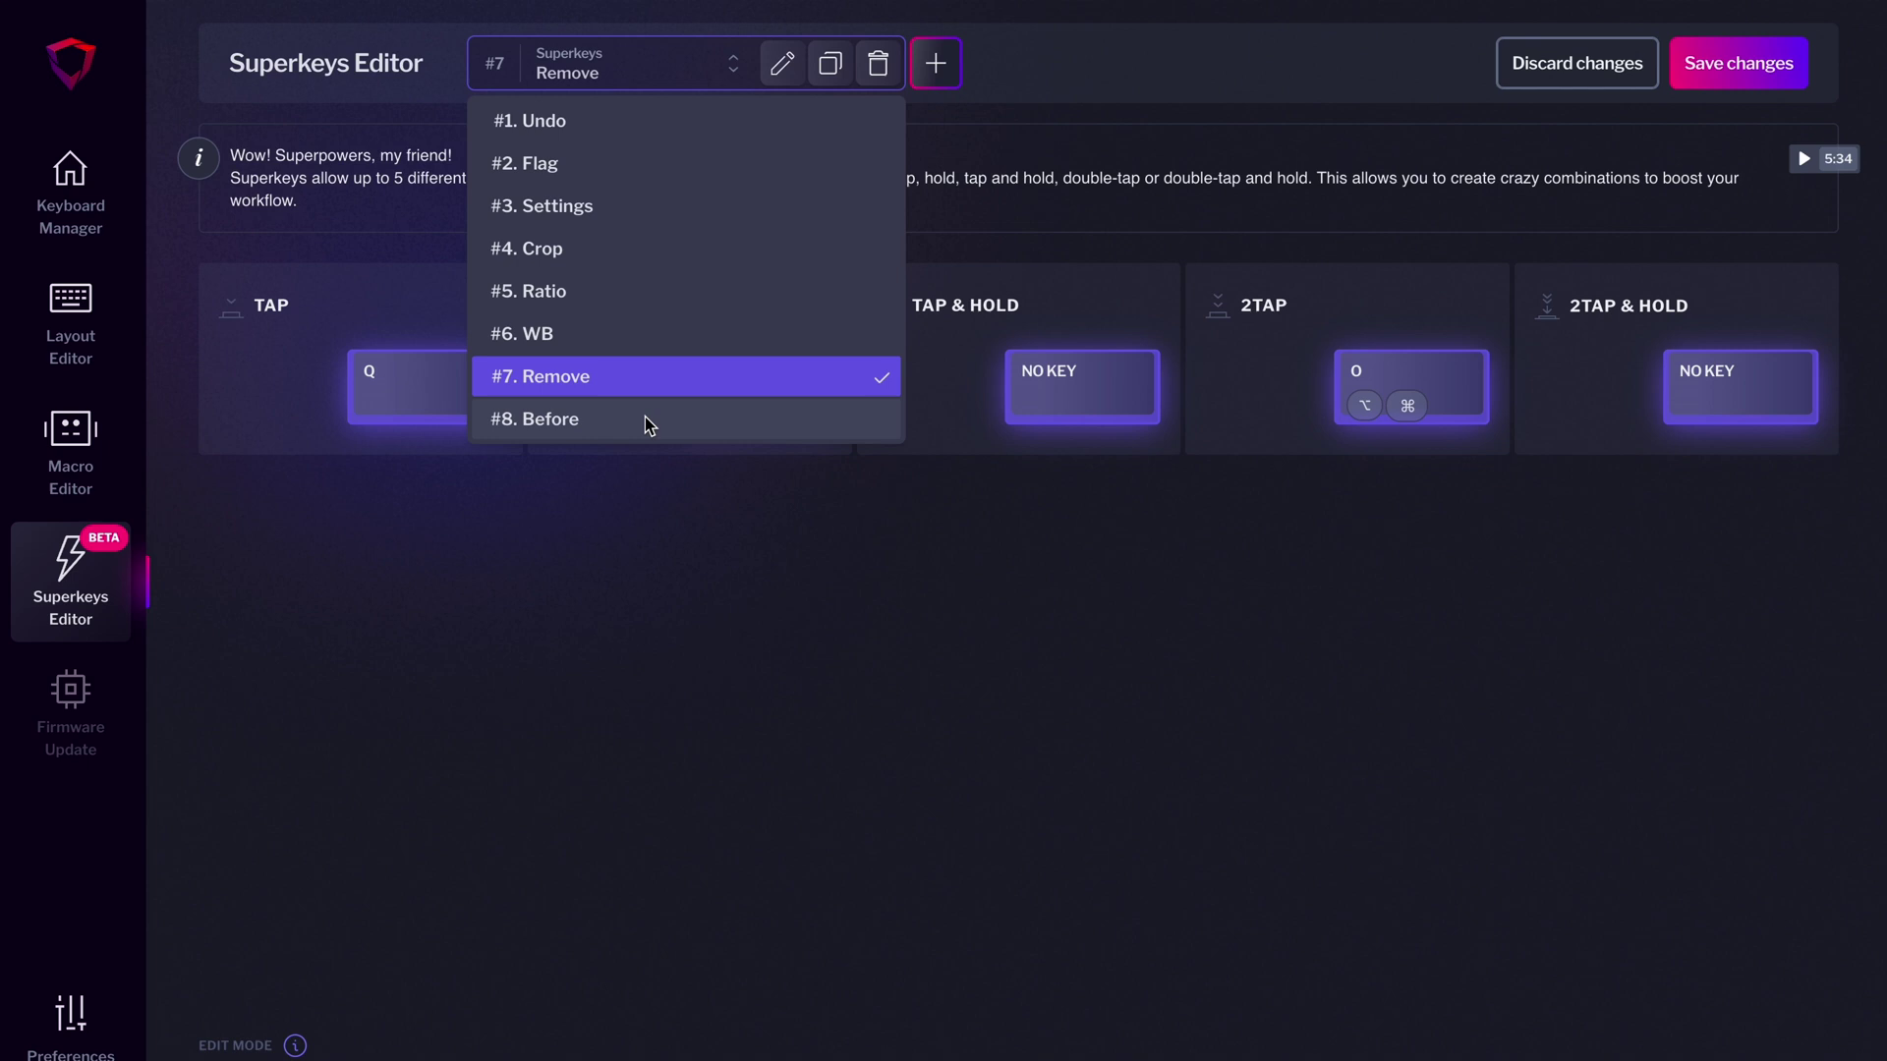
click(644, 420)
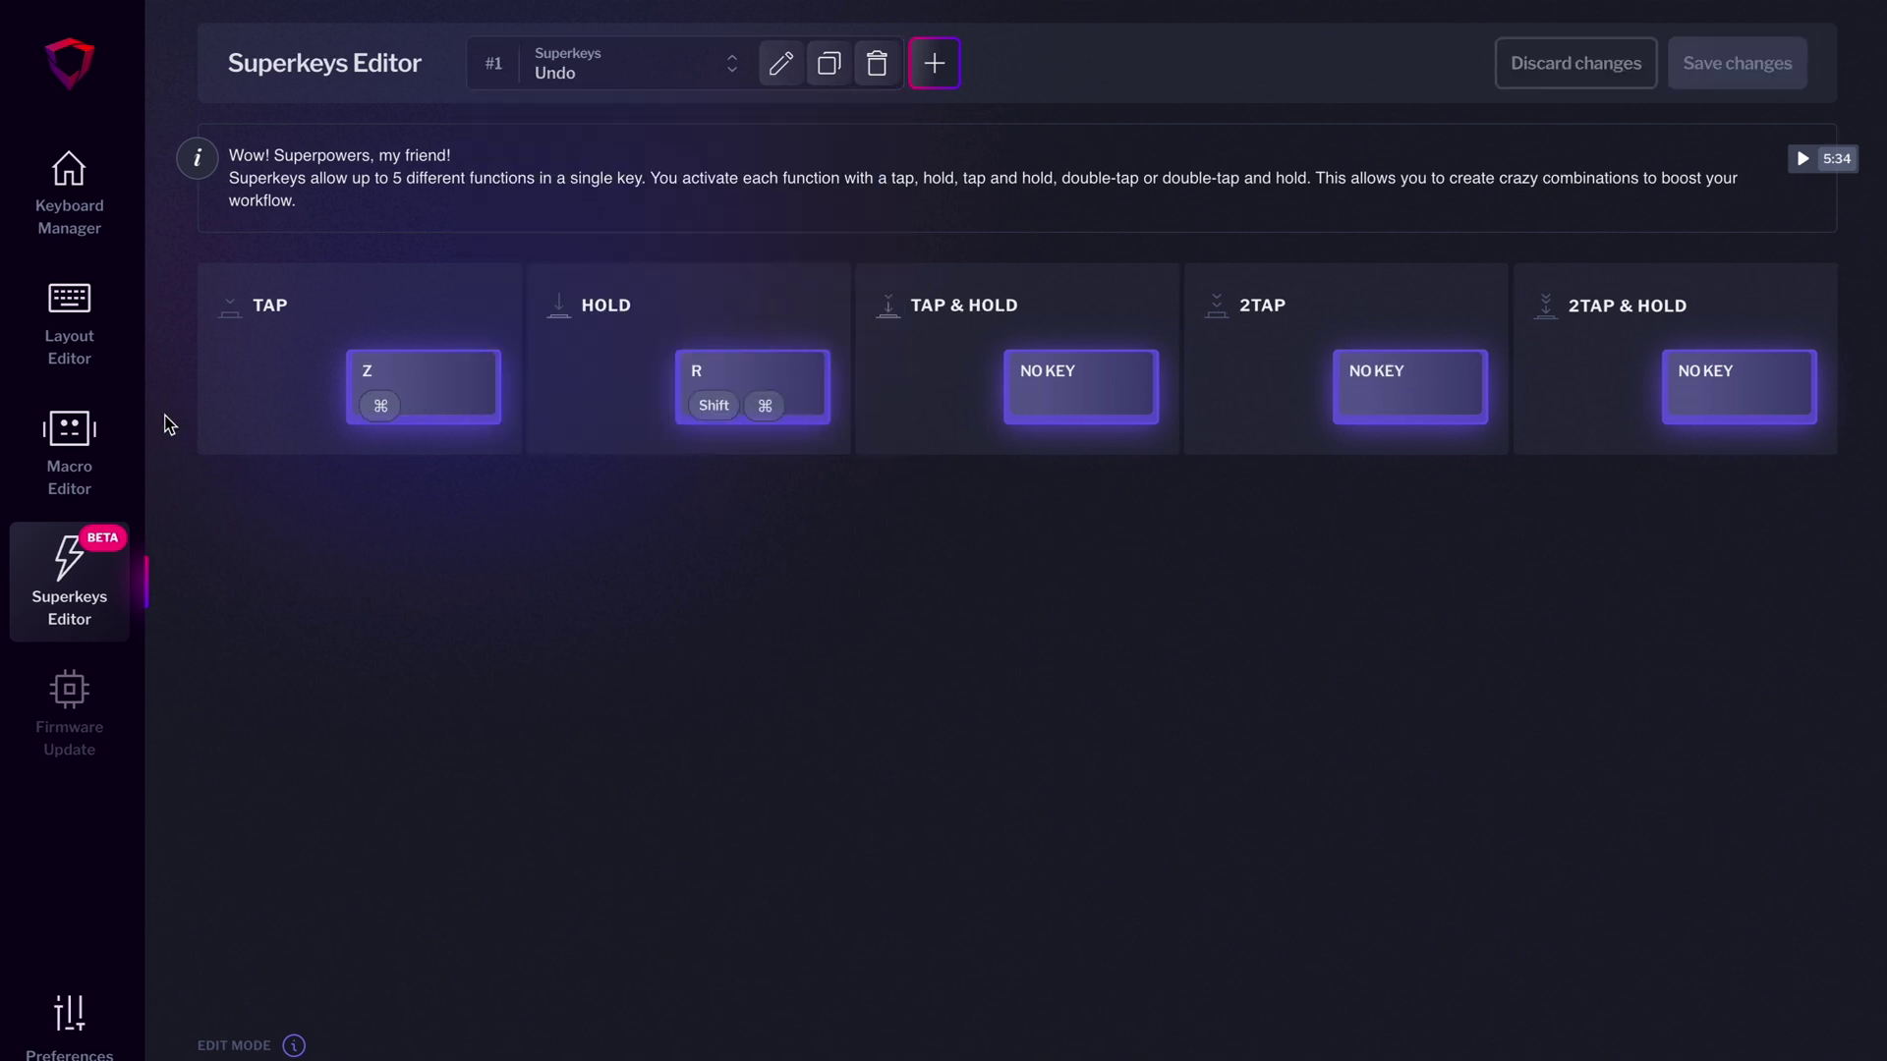
On the Lightroom layer, assign the Remove, WB and Crop superkeys to empty keys
click(72, 356)
click(630, 74)
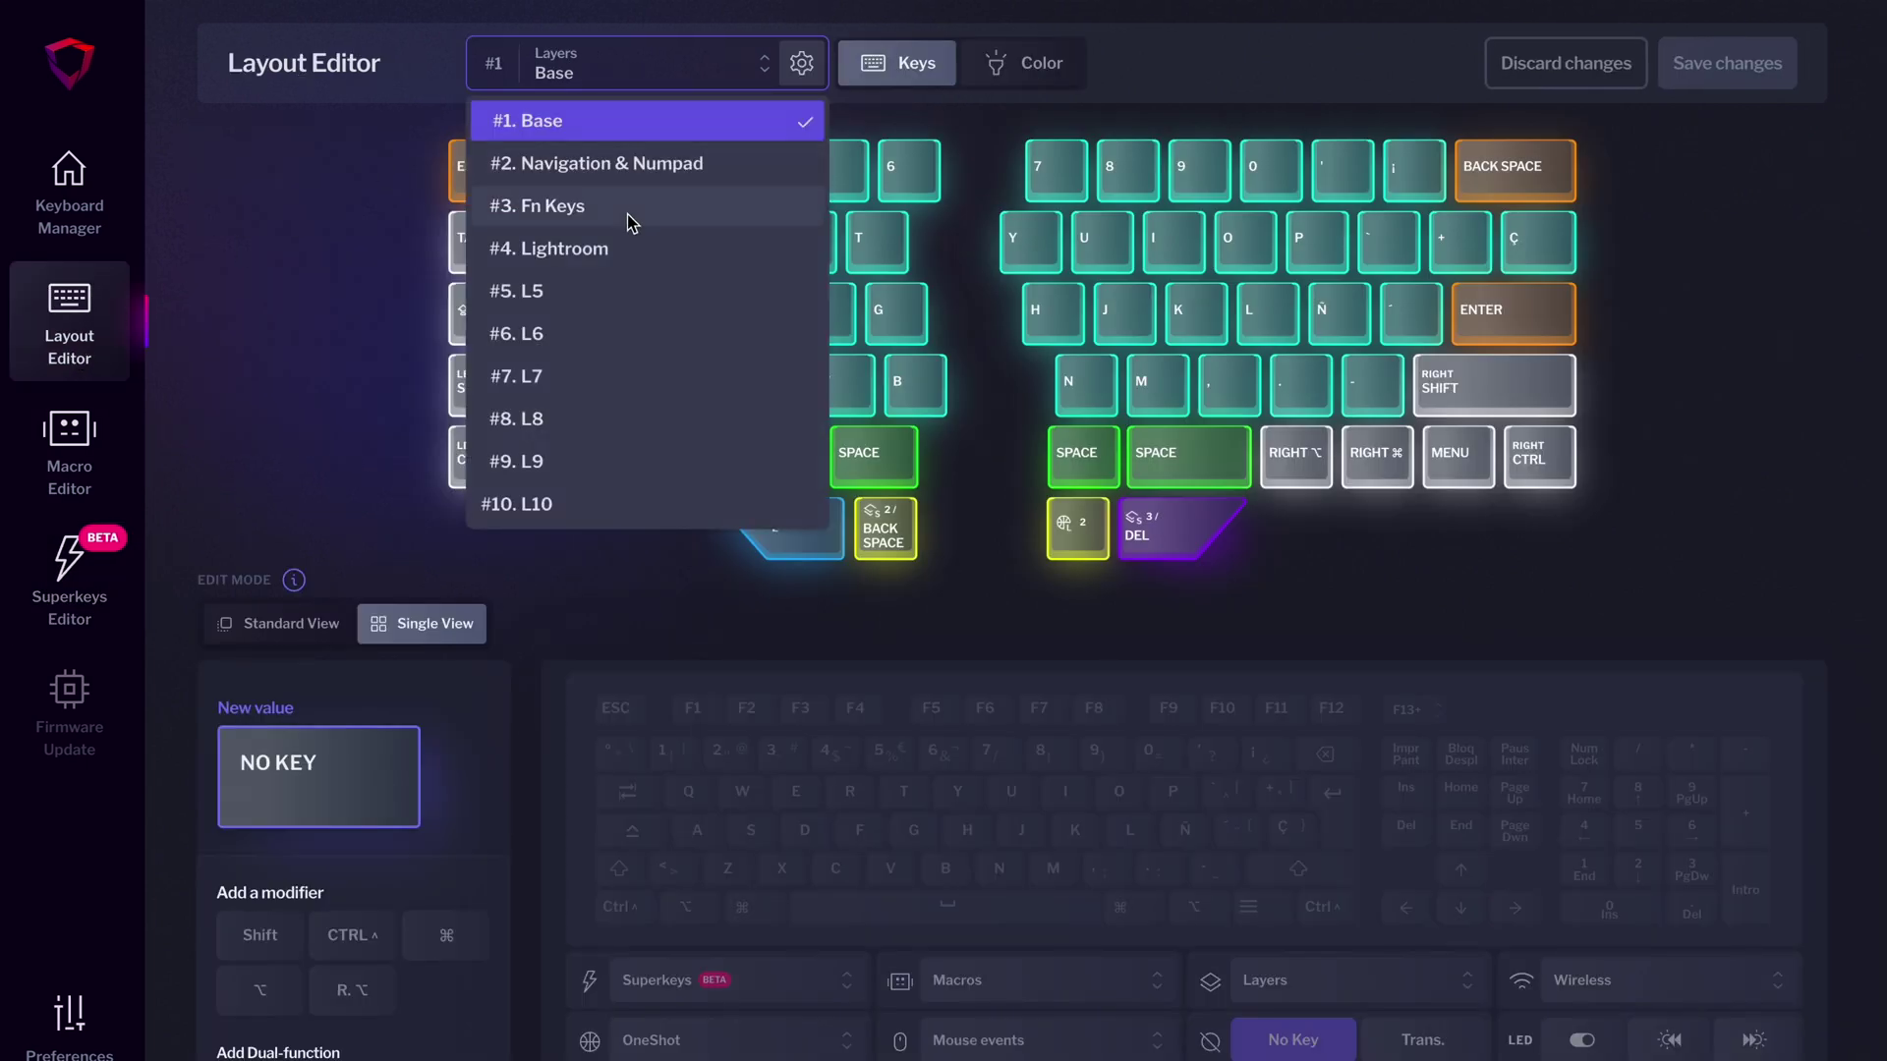
click(619, 248)
click(588, 241)
click(661, 240)
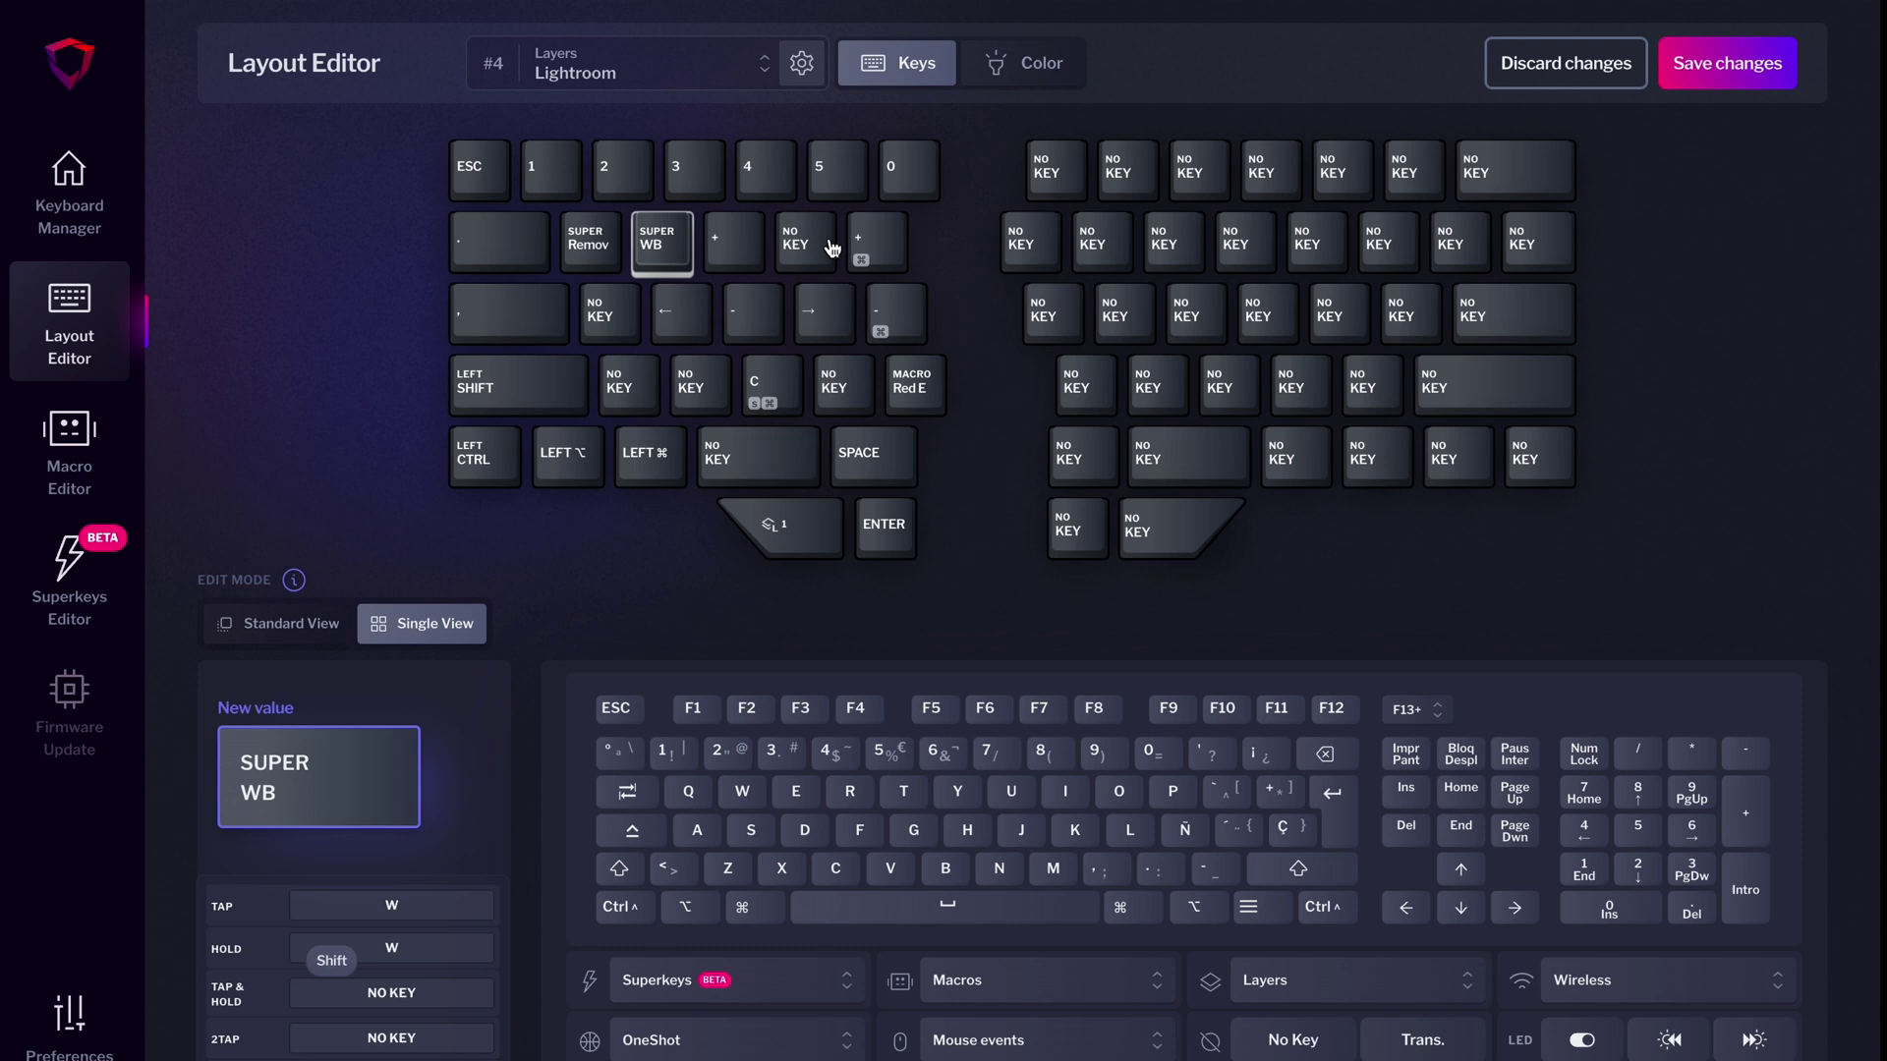
click(830, 247)
click(747, 757)
Assign the Ratio, Undo, Flag, Settings and Before superkeys to empty keys and save
click(603, 309)
click(741, 794)
click(623, 384)
click(762, 634)
click(700, 383)
click(757, 665)
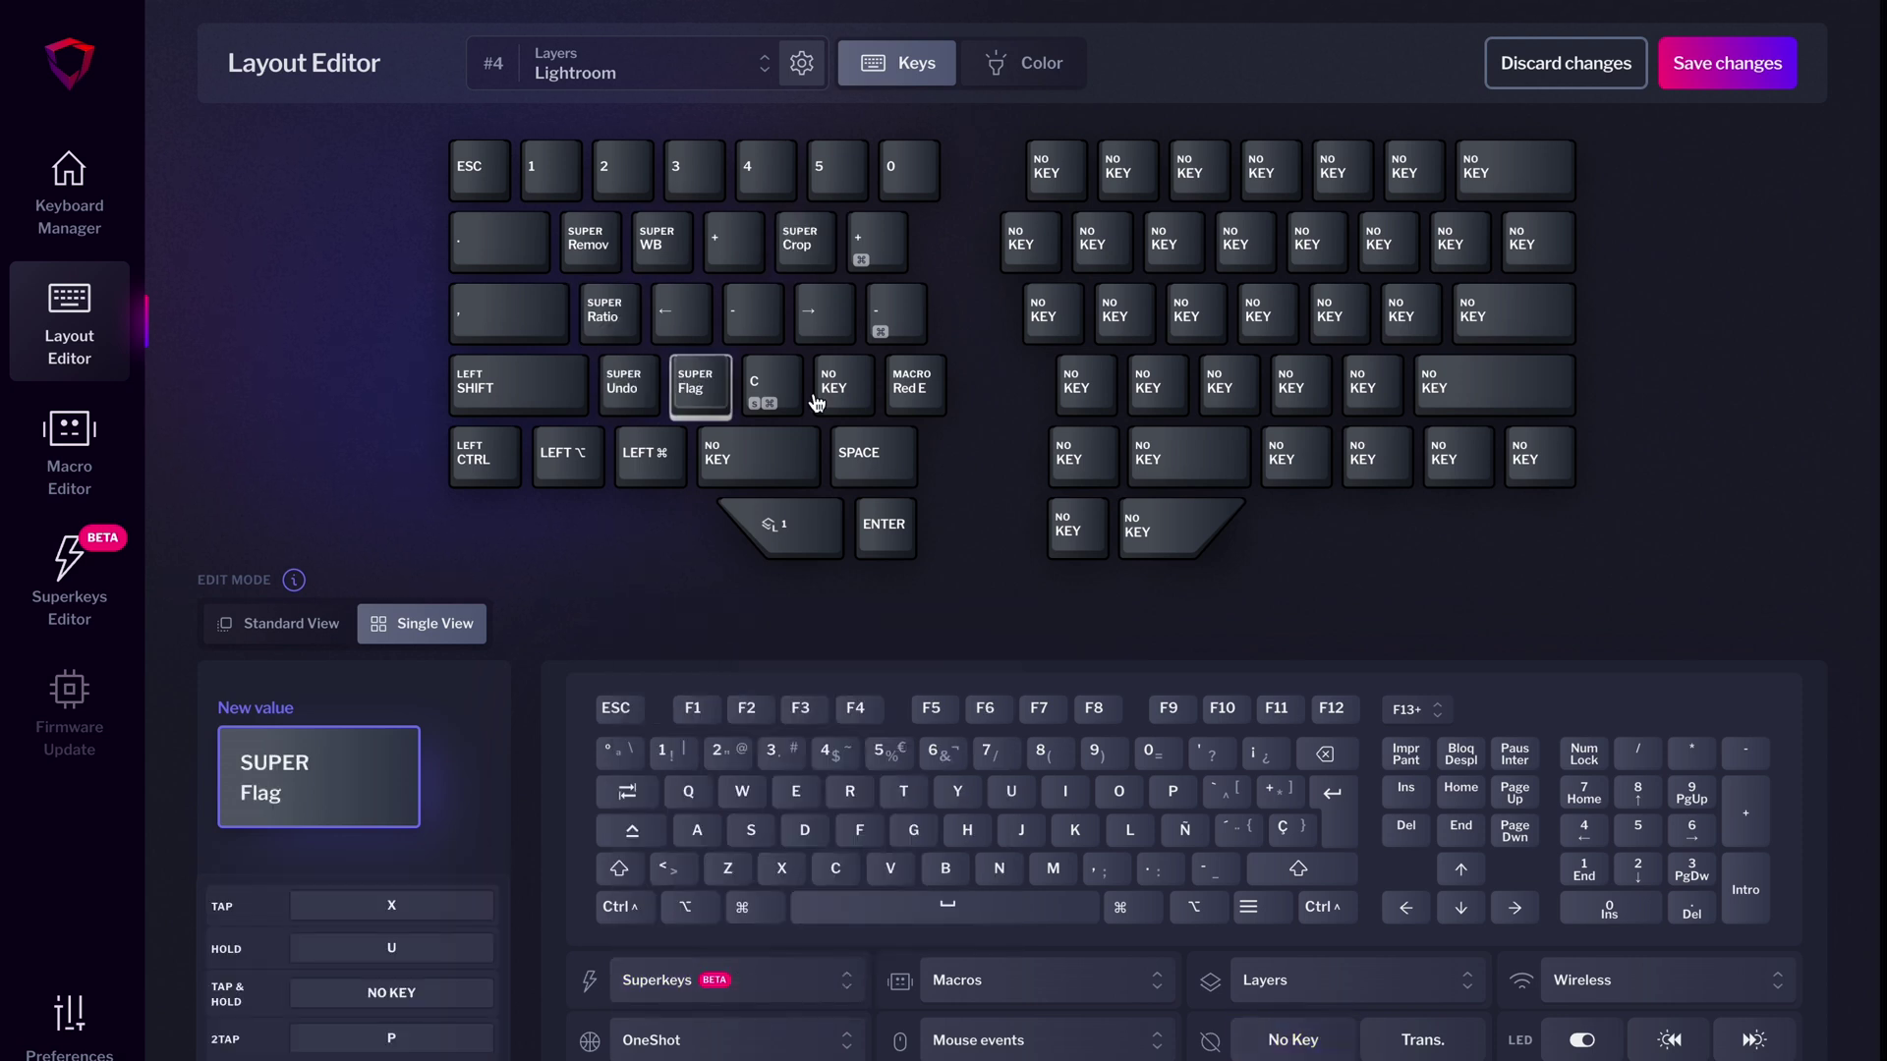
click(816, 403)
click(751, 711)
click(752, 457)
click(727, 927)
click(1720, 73)
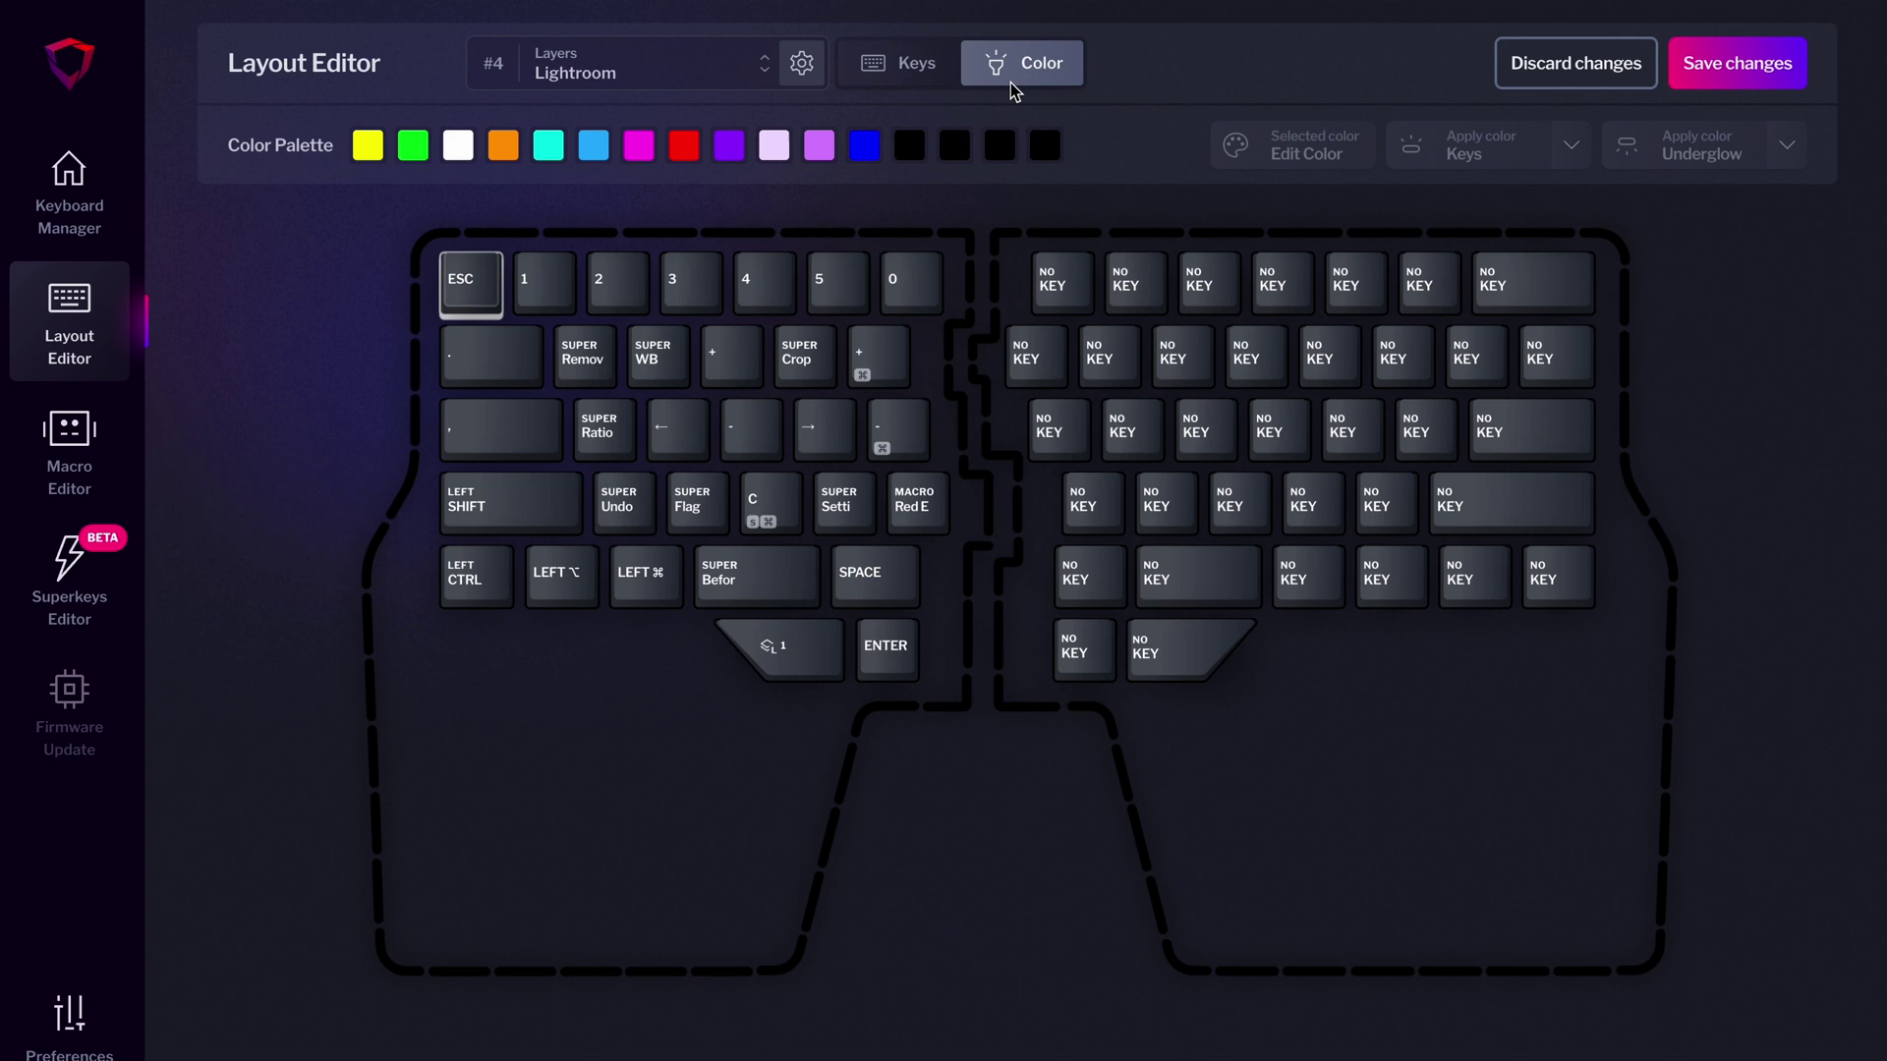
Light the number keys, 0, Remove, WB, Ratio, Crop, Red Eye and Enter keys white
click(543, 282)
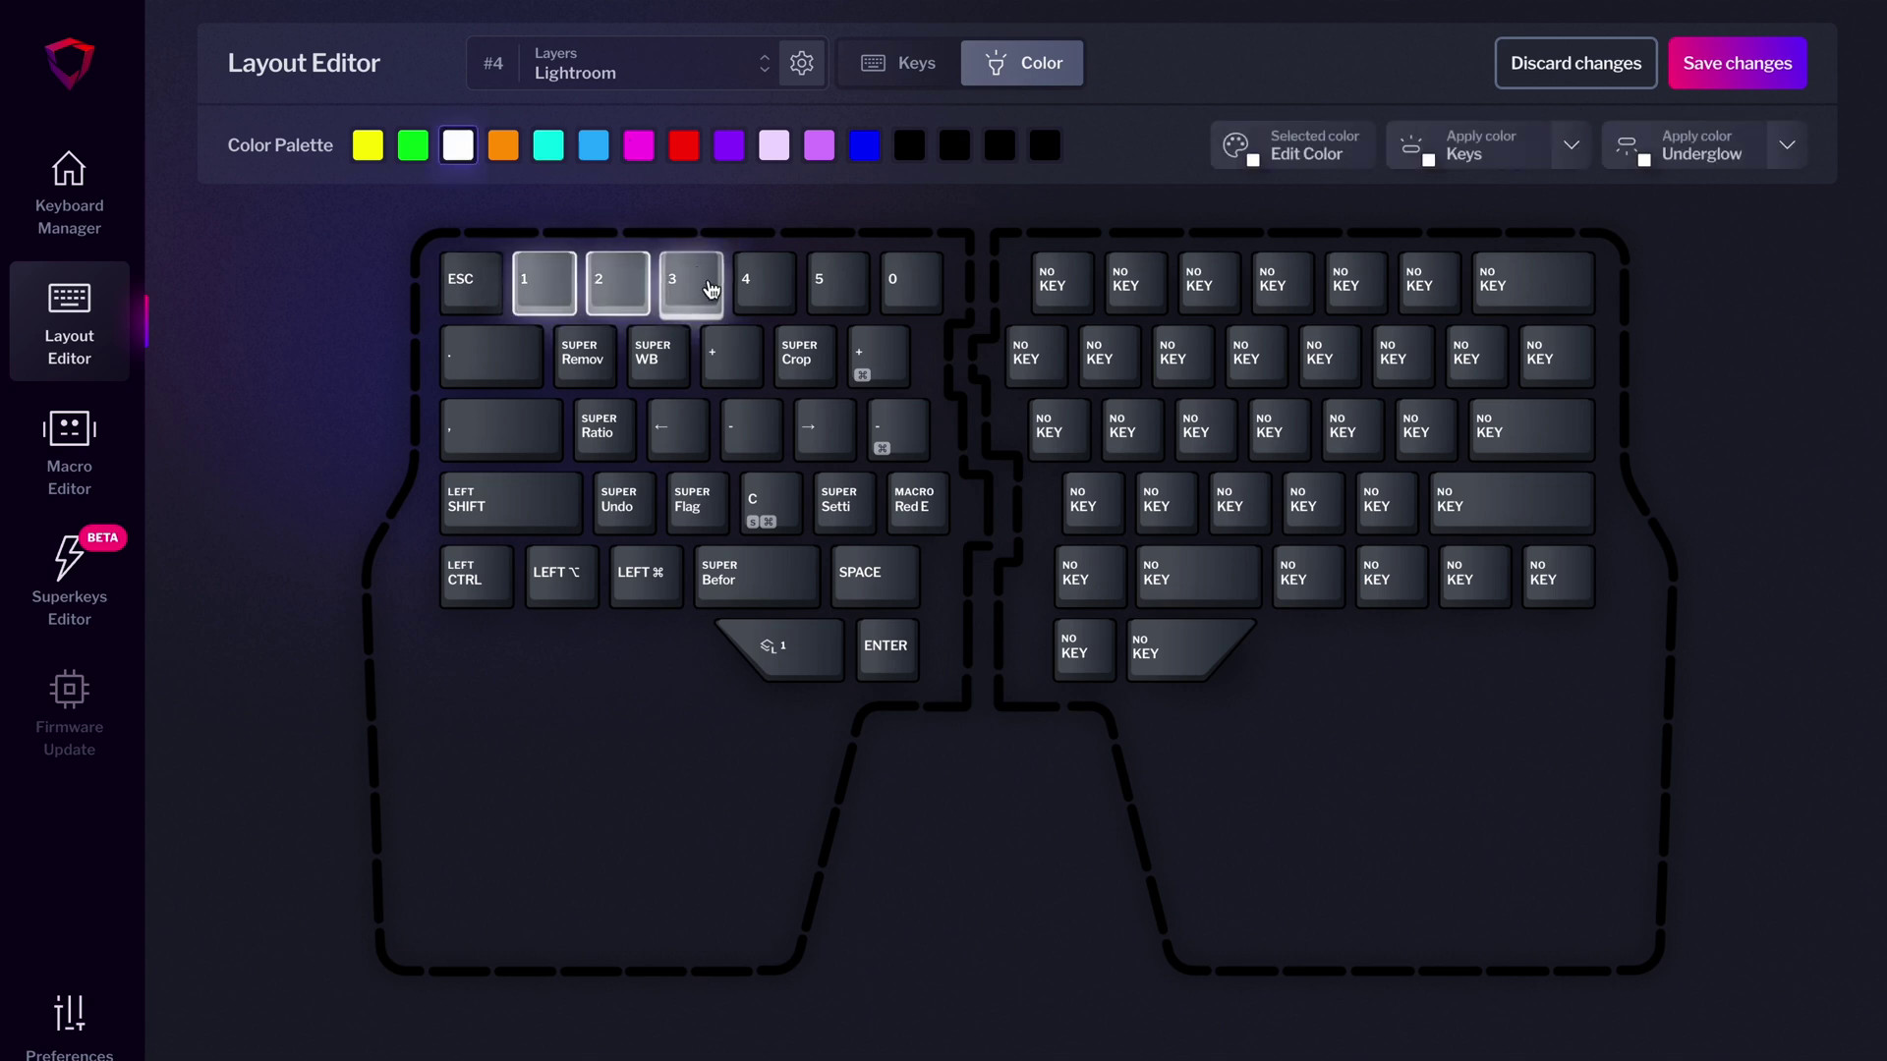
click(911, 283)
click(584, 356)
click(658, 355)
click(603, 429)
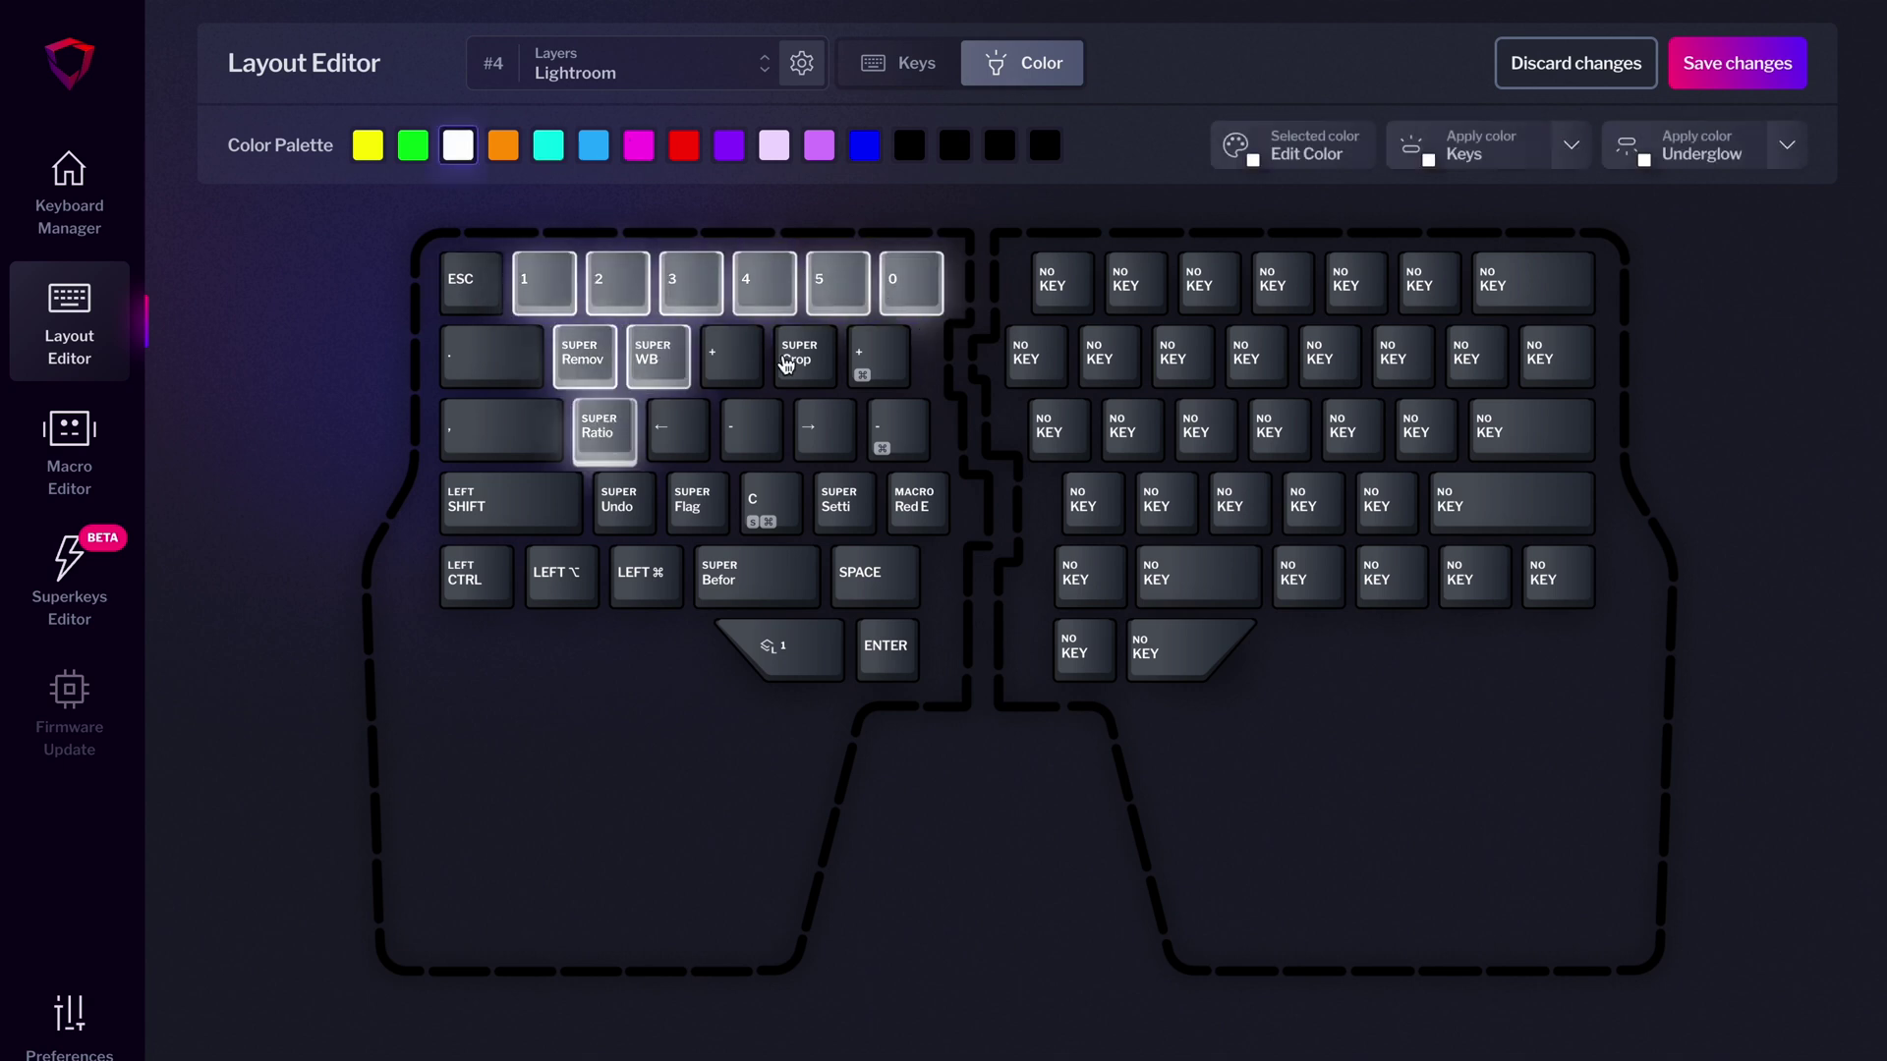
click(803, 356)
click(917, 503)
click(887, 651)
Light ESC and the thumb key blue, dot and both plus keys green, and comma red
click(471, 283)
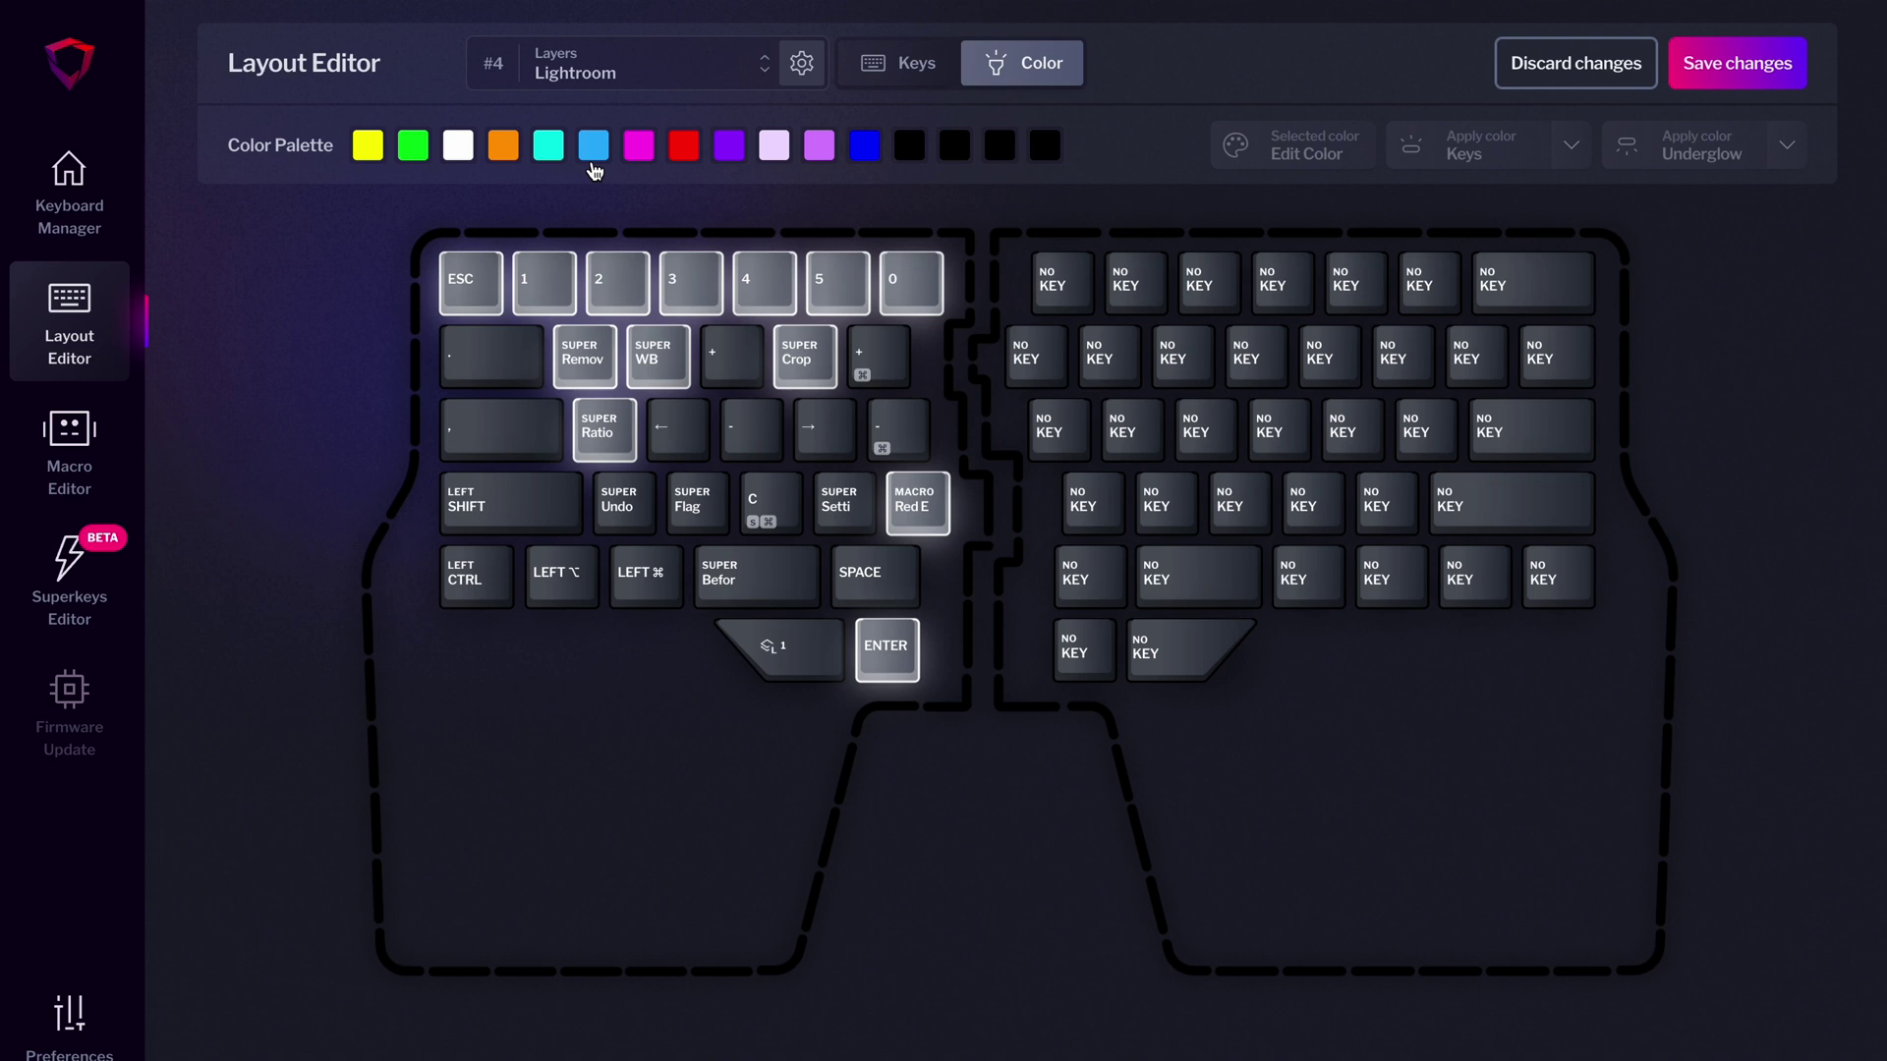
click(593, 145)
click(786, 653)
click(491, 356)
click(413, 145)
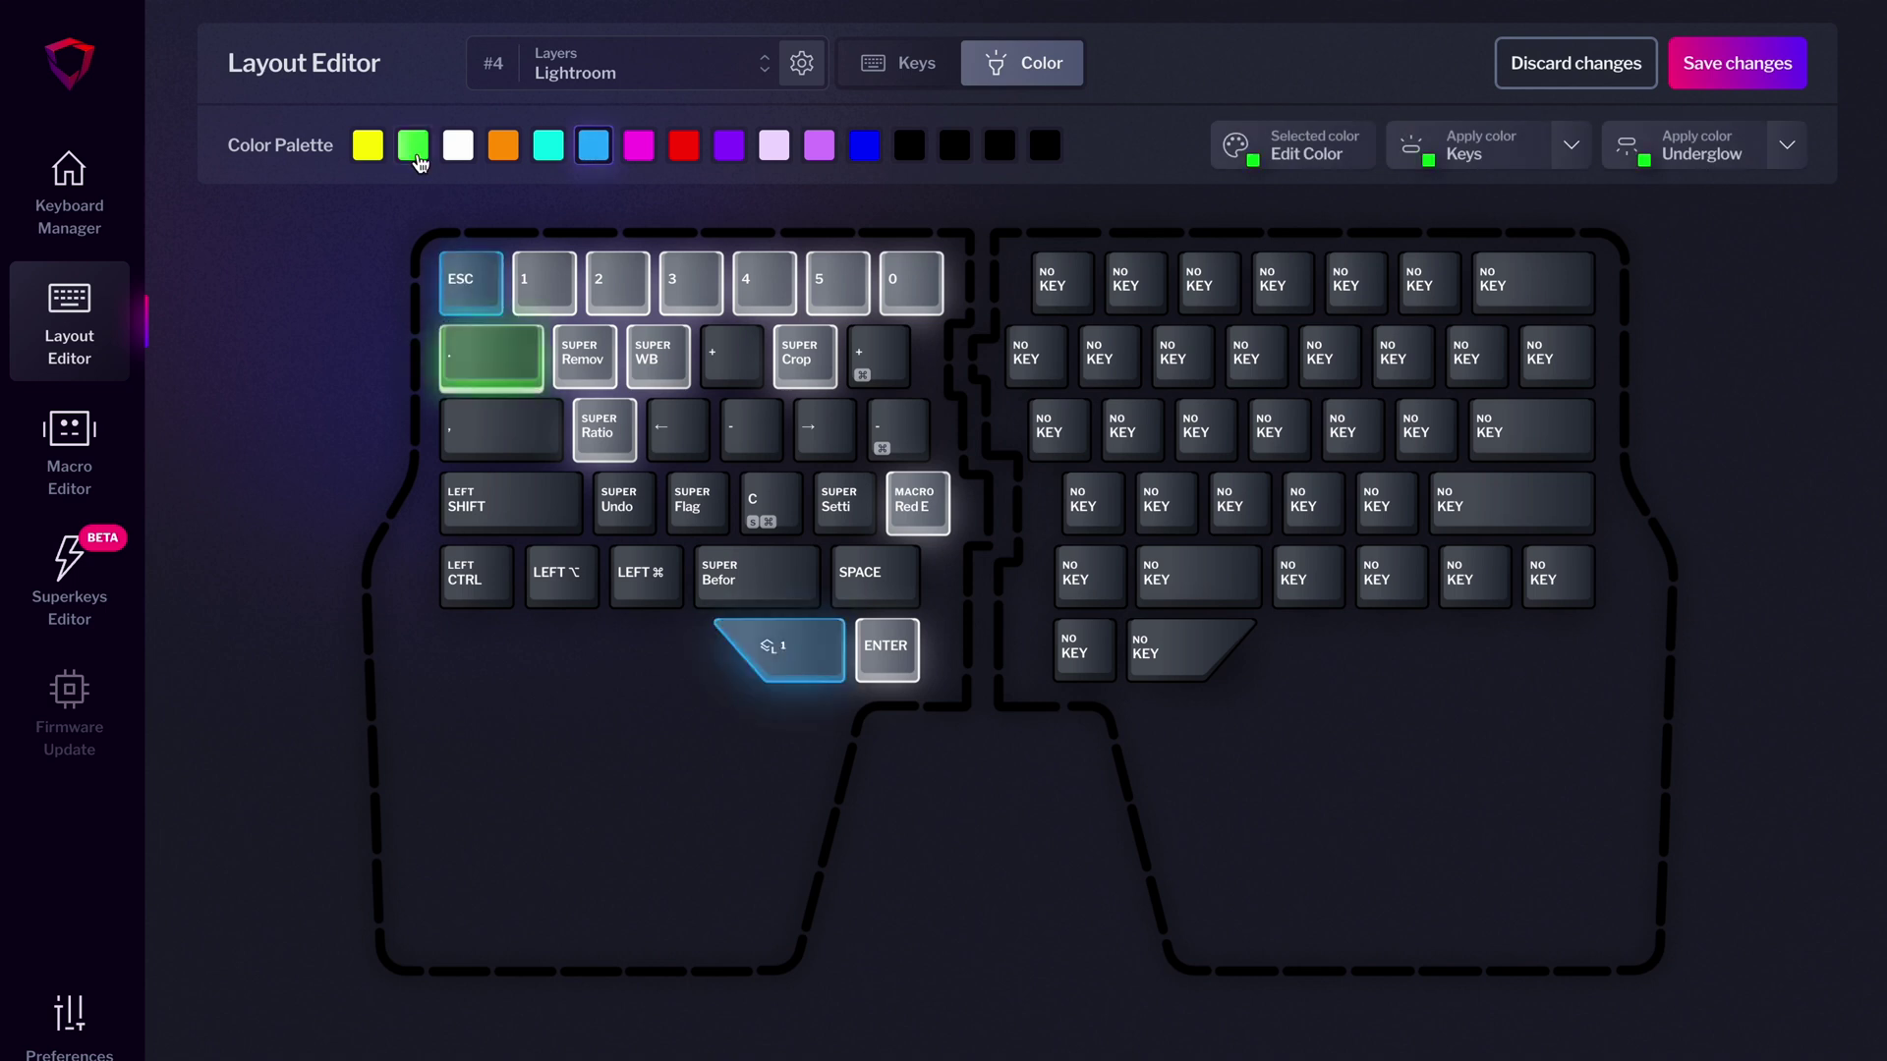
click(732, 355)
click(879, 357)
click(501, 430)
click(684, 145)
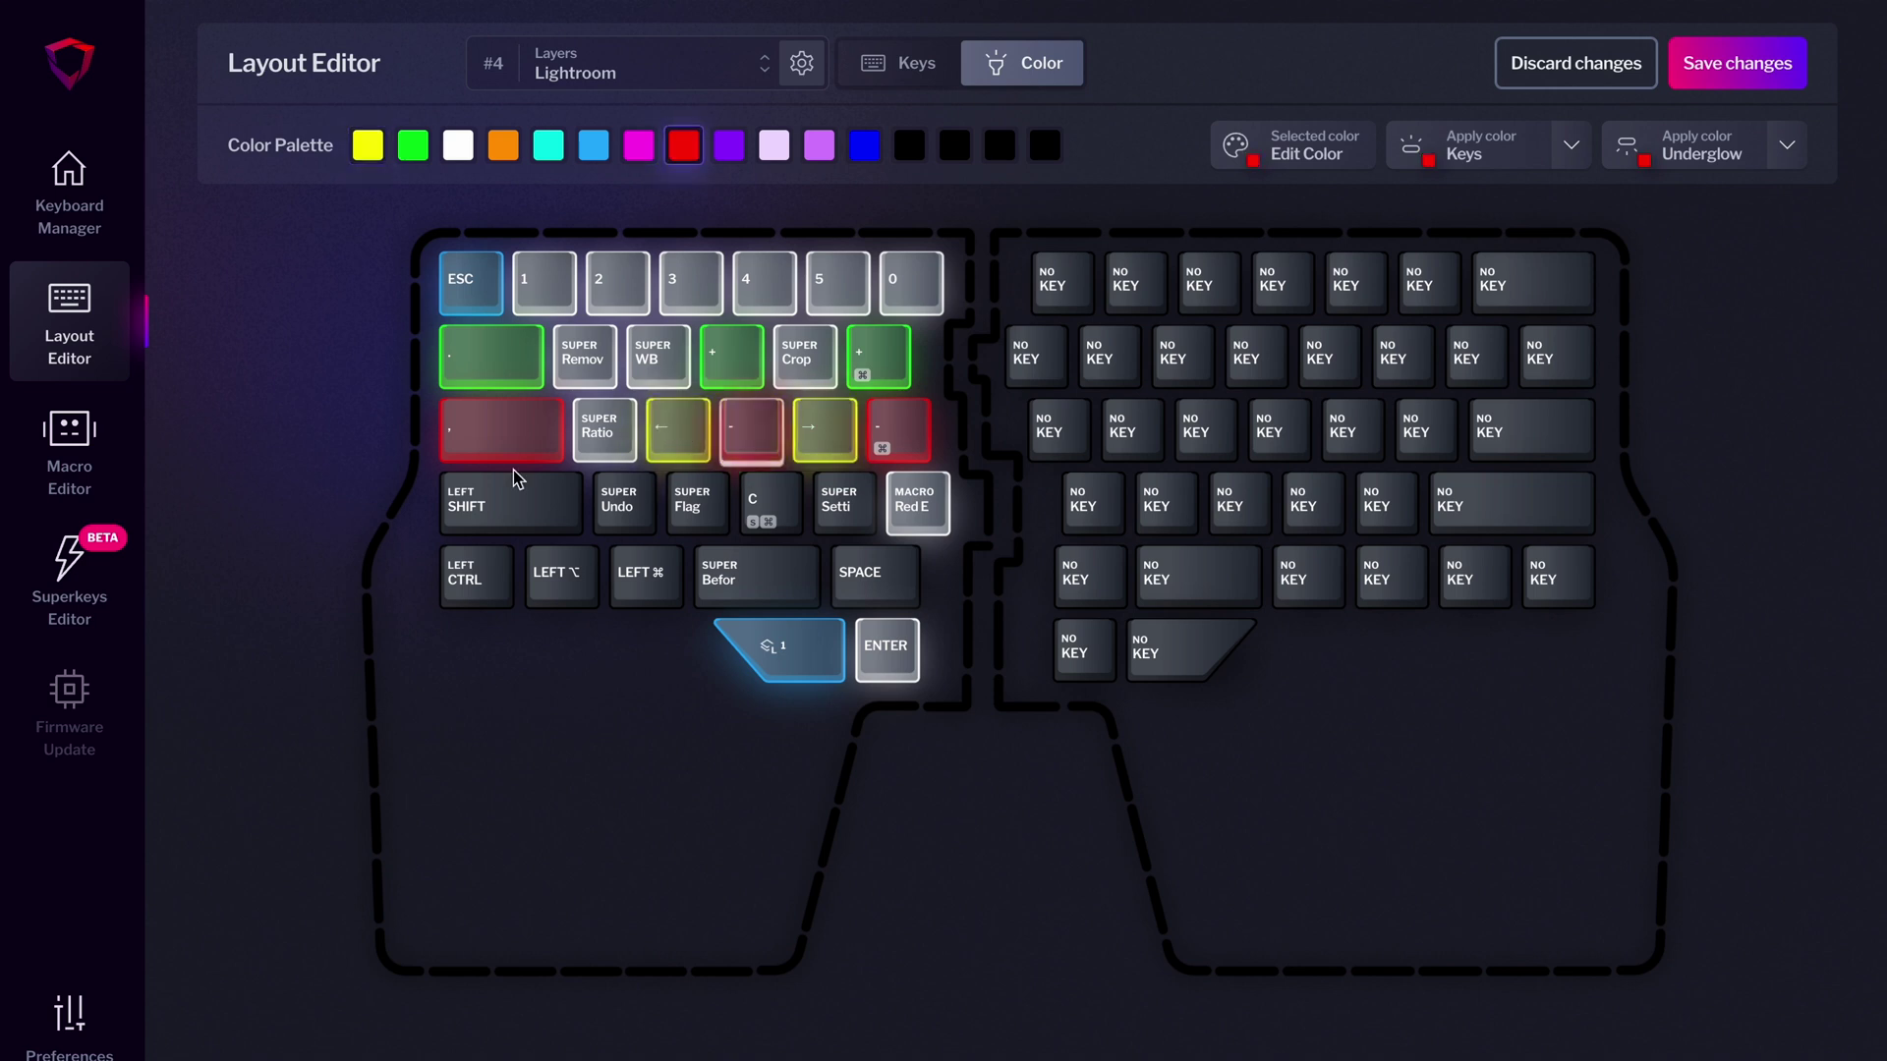
Light Left Ctrl, Option, Space and Command cyan, recolour Before and Undo, and underglow the left half blue
click(511, 501)
click(548, 145)
click(477, 577)
click(561, 577)
click(874, 577)
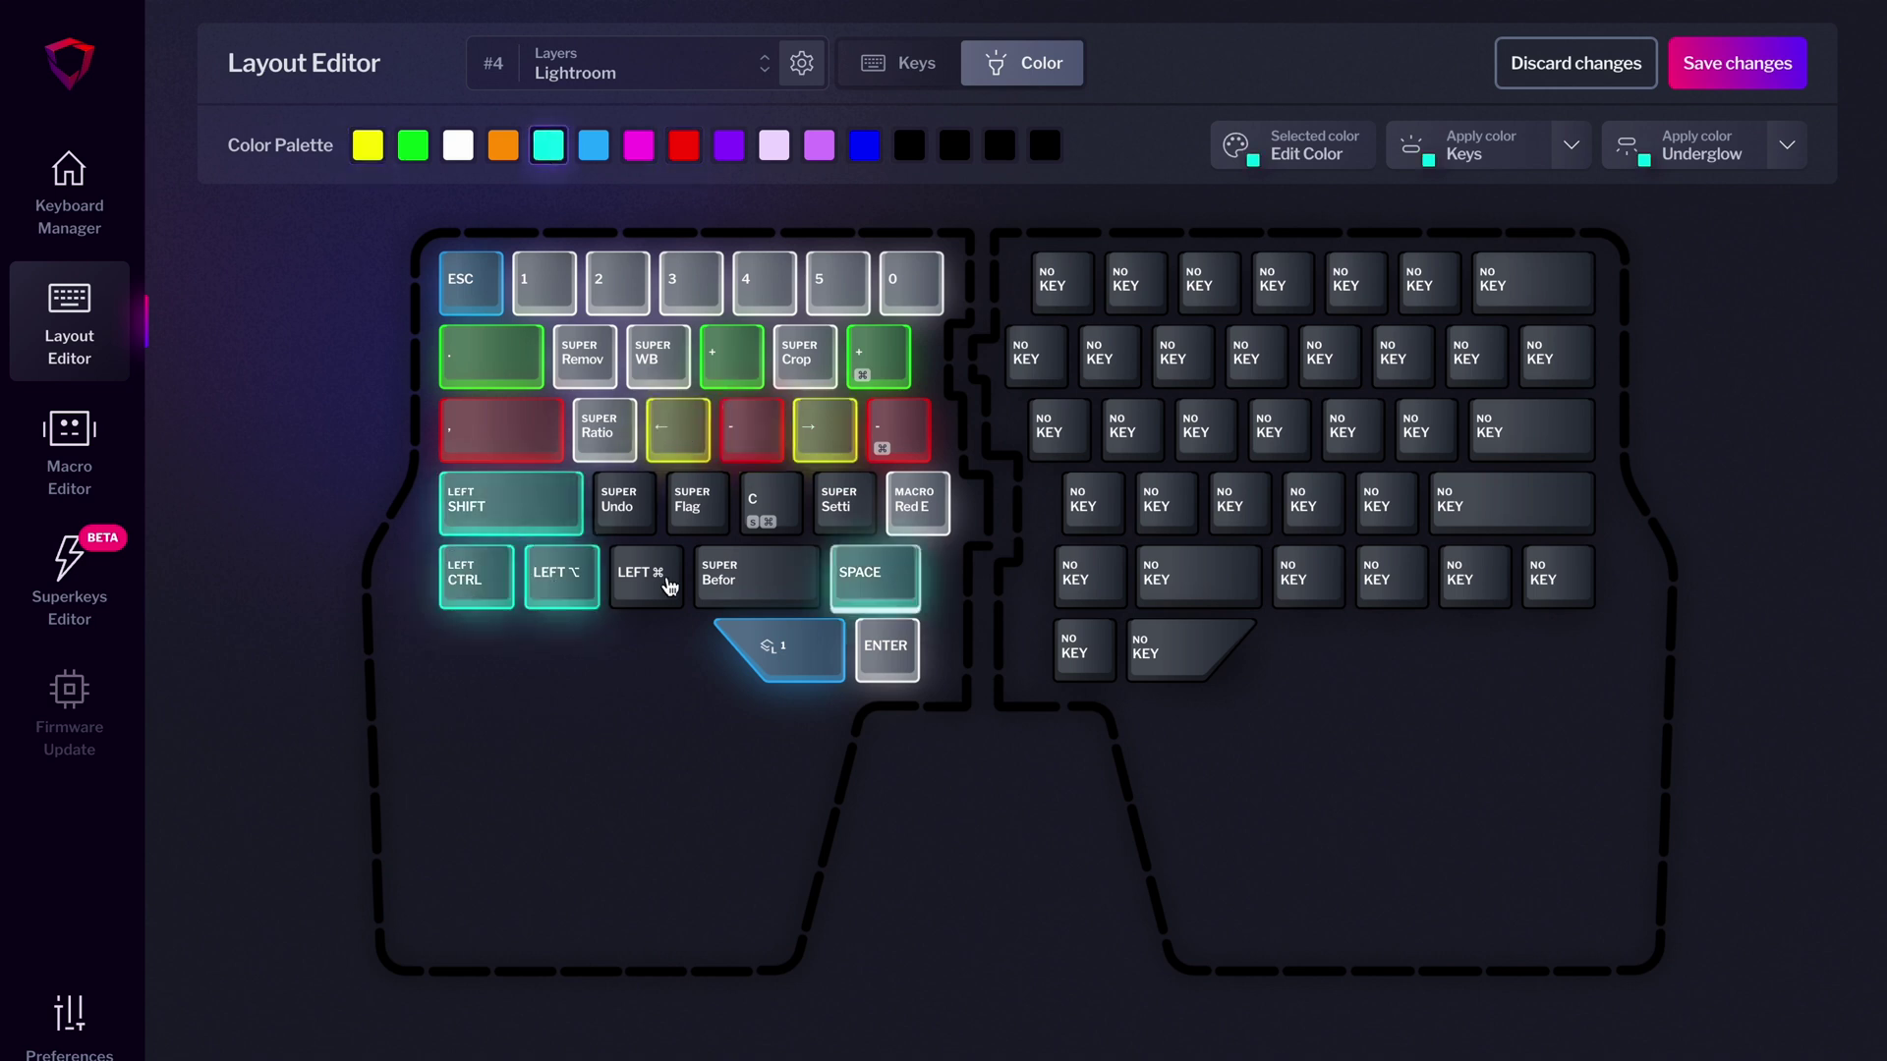
click(669, 586)
click(733, 590)
click(629, 501)
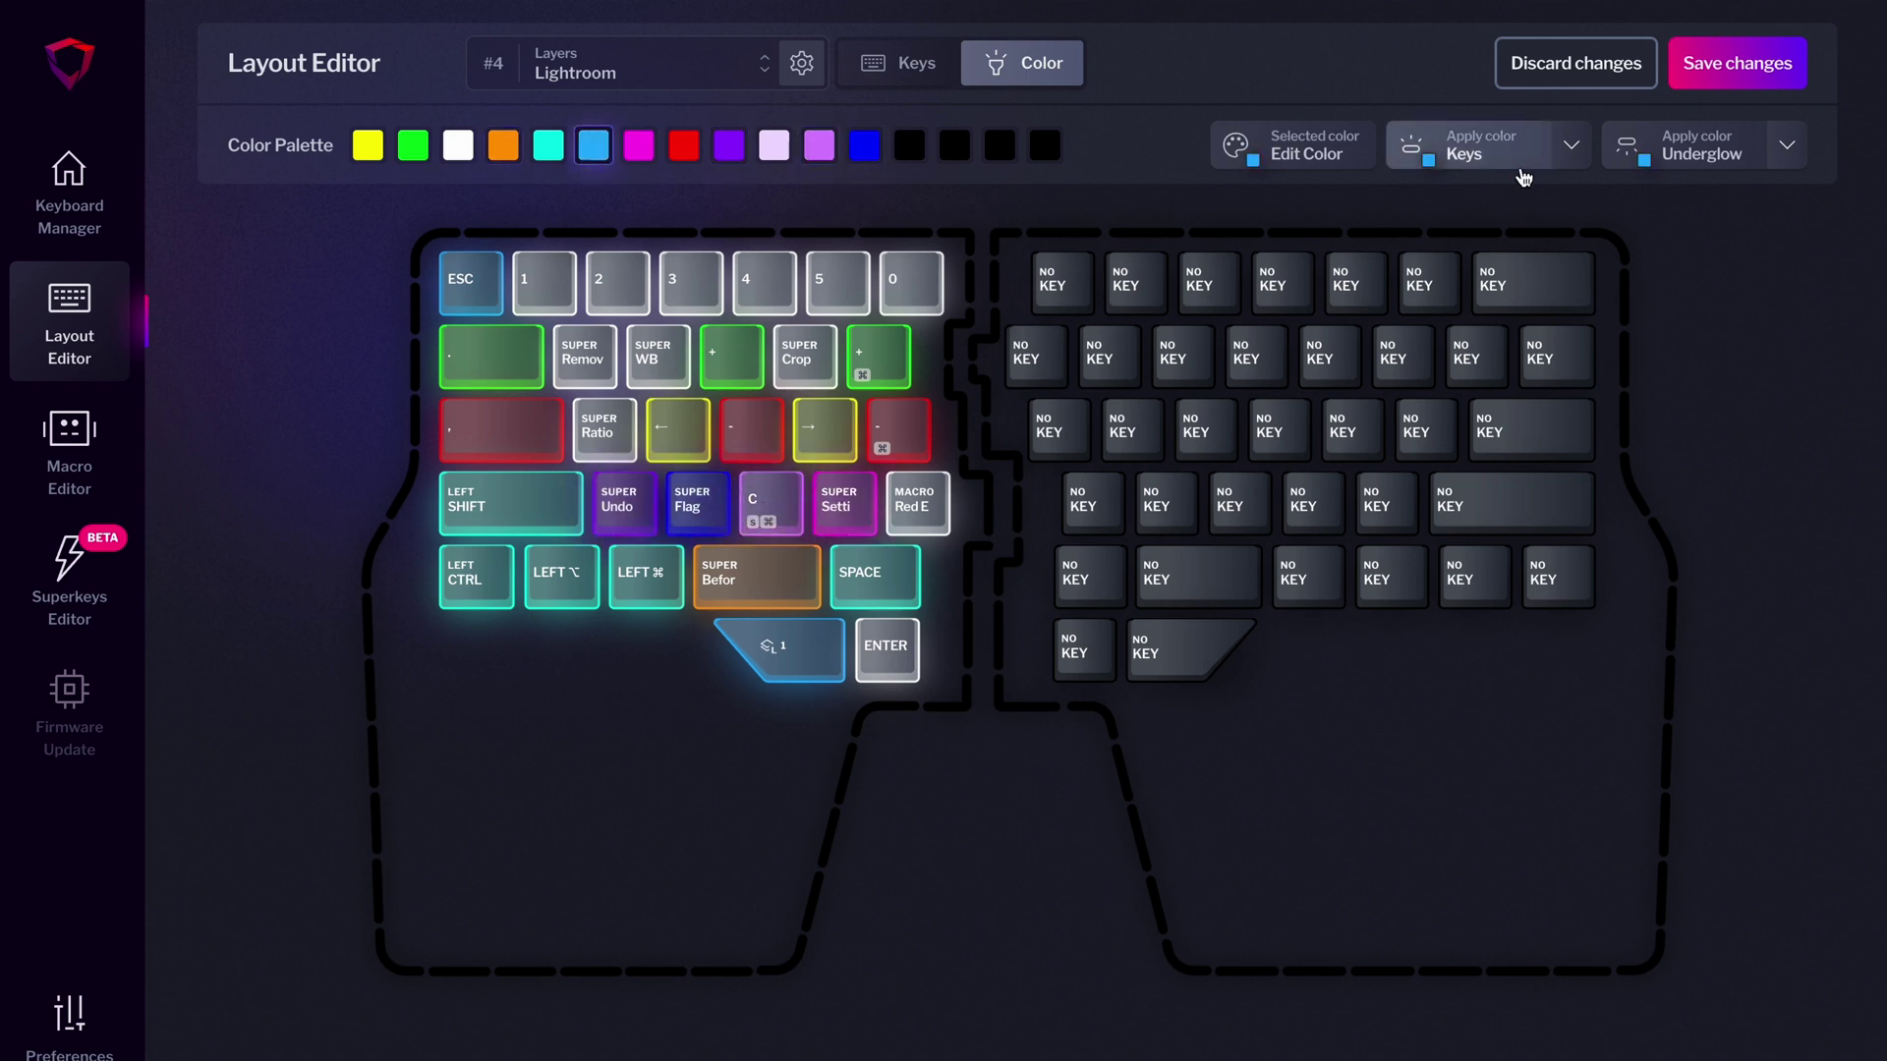
click(1787, 147)
click(1729, 201)
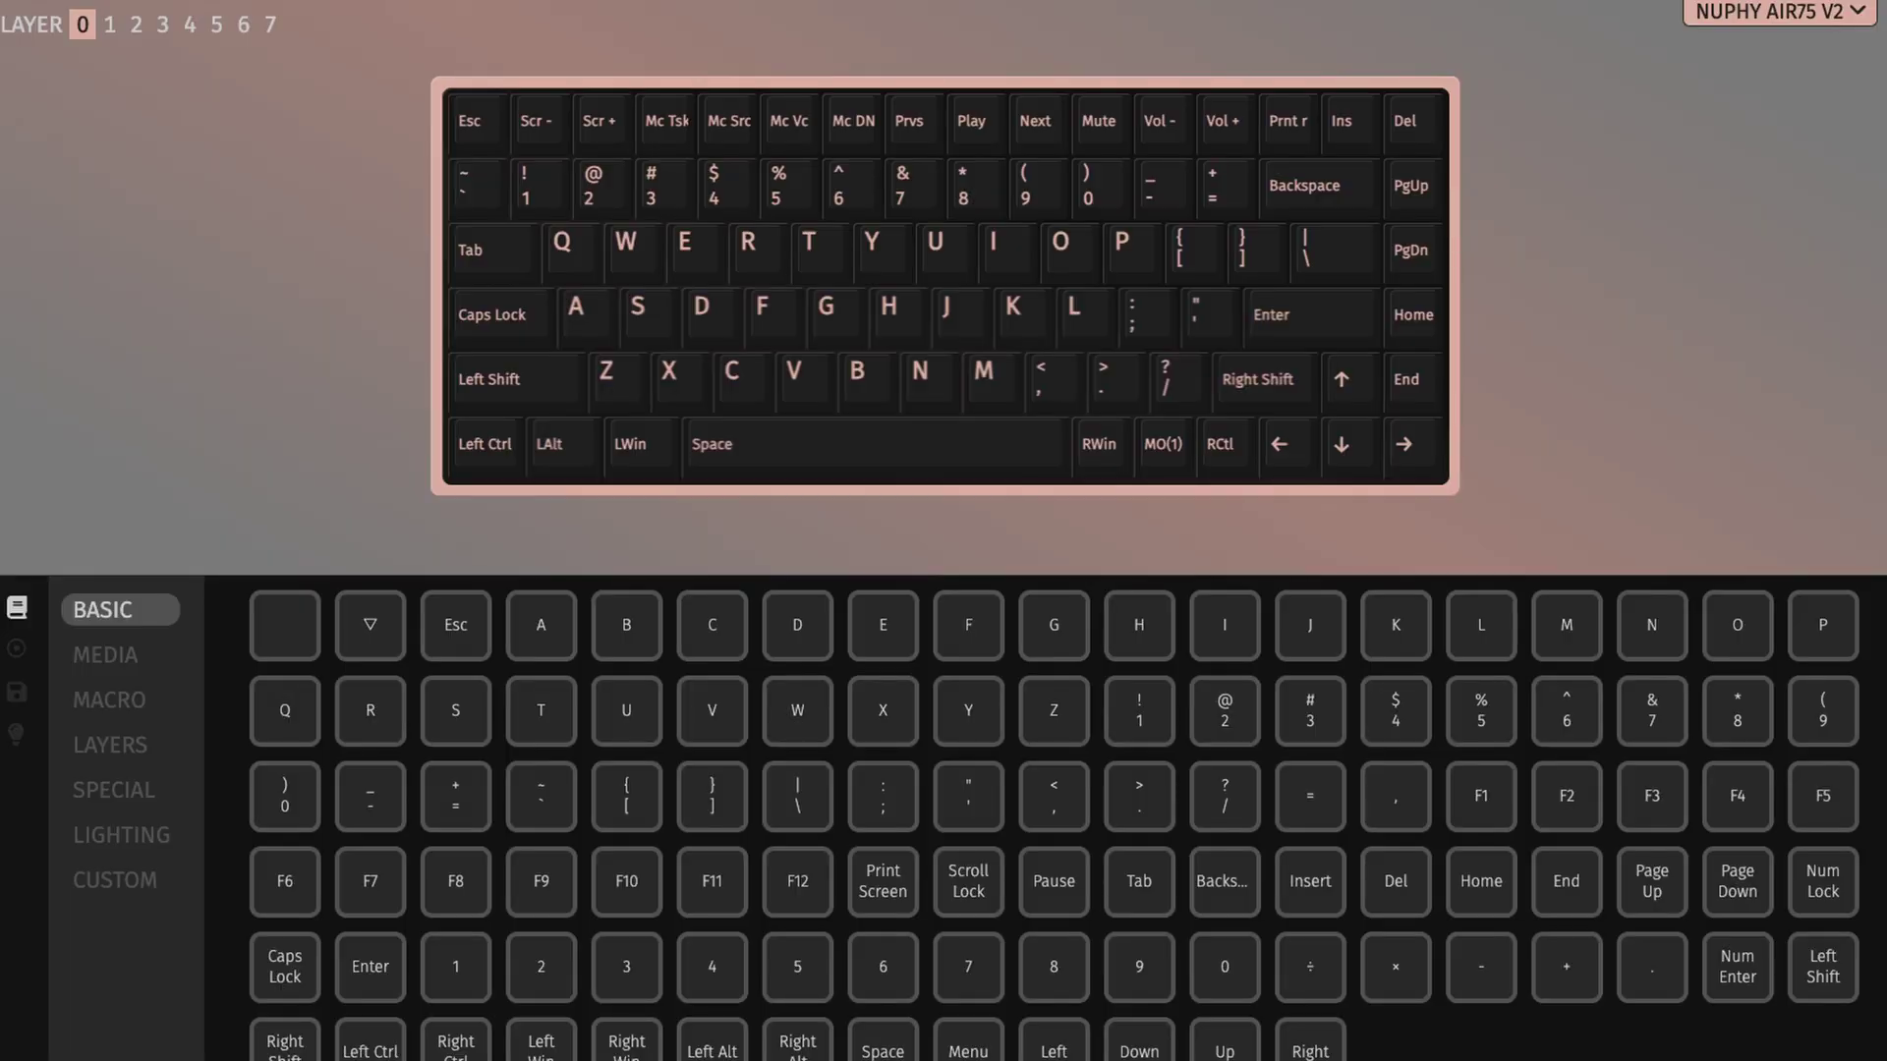
Open VIA's MACRO category to list macro keys M0 through M15
click(109, 699)
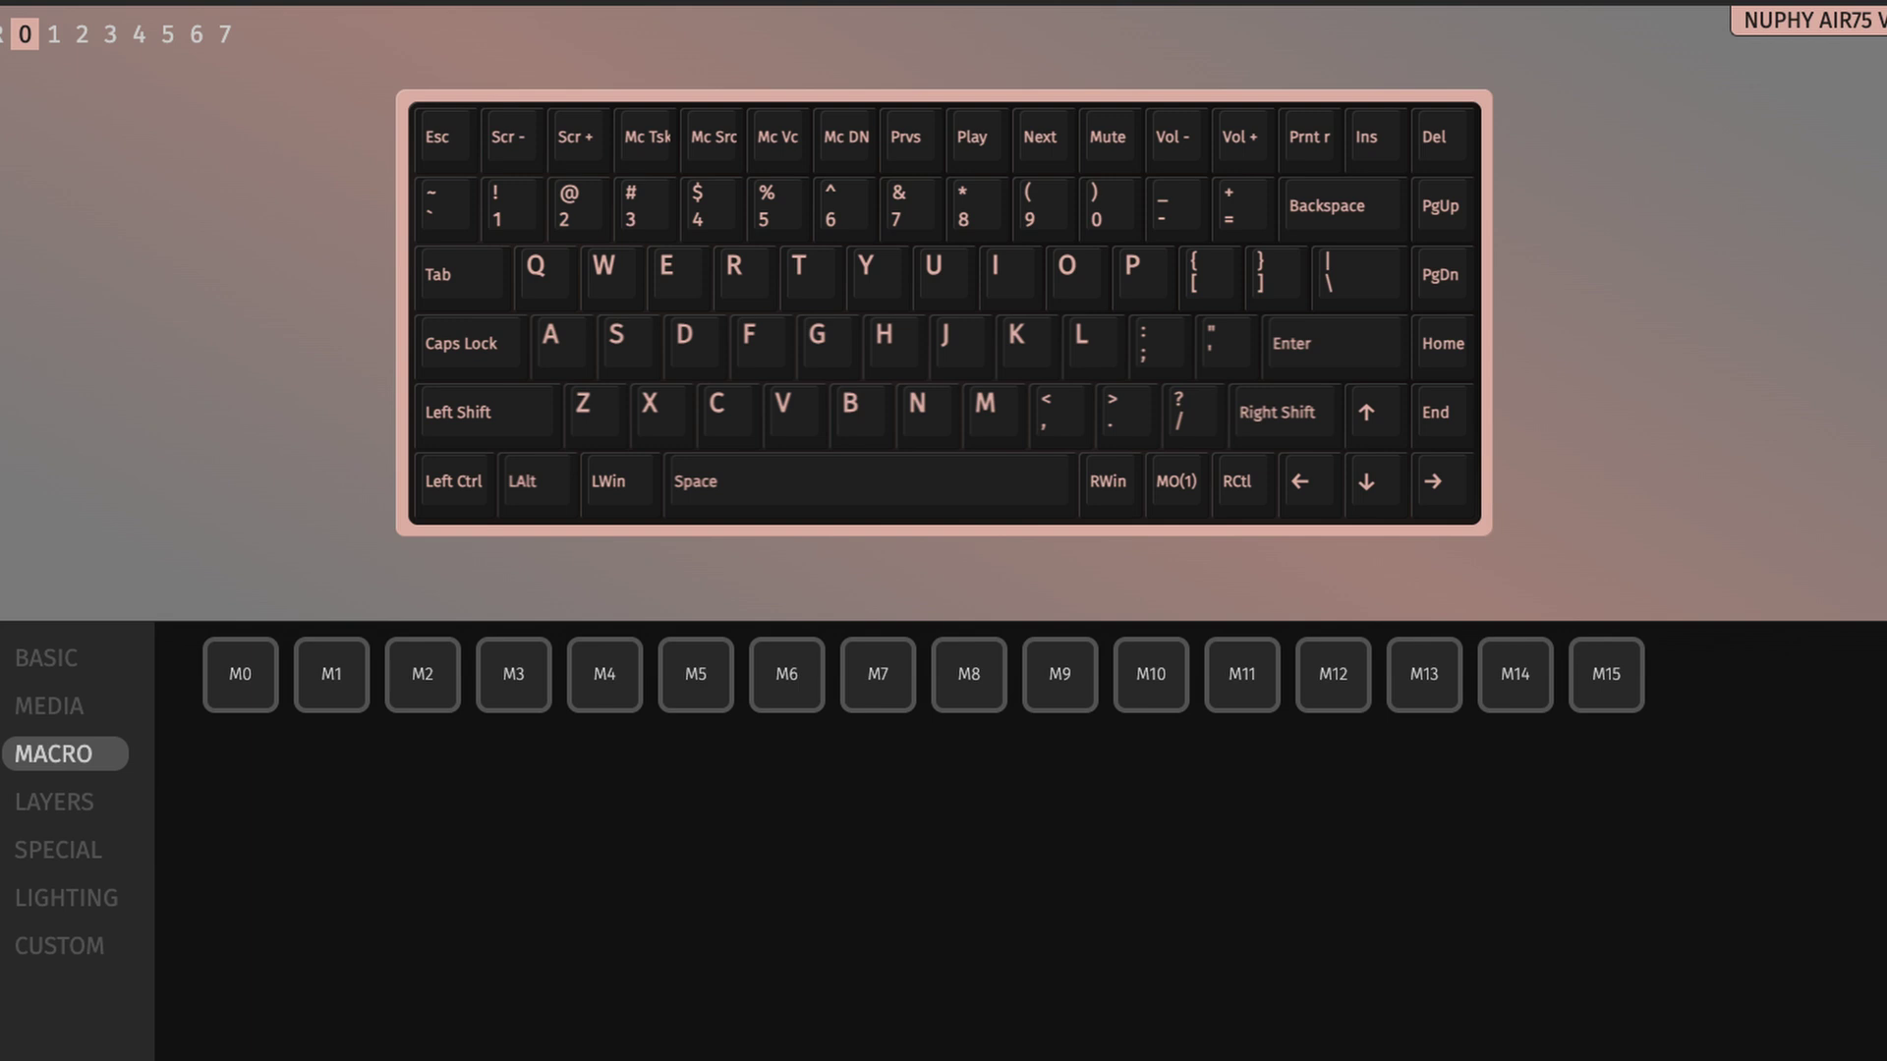